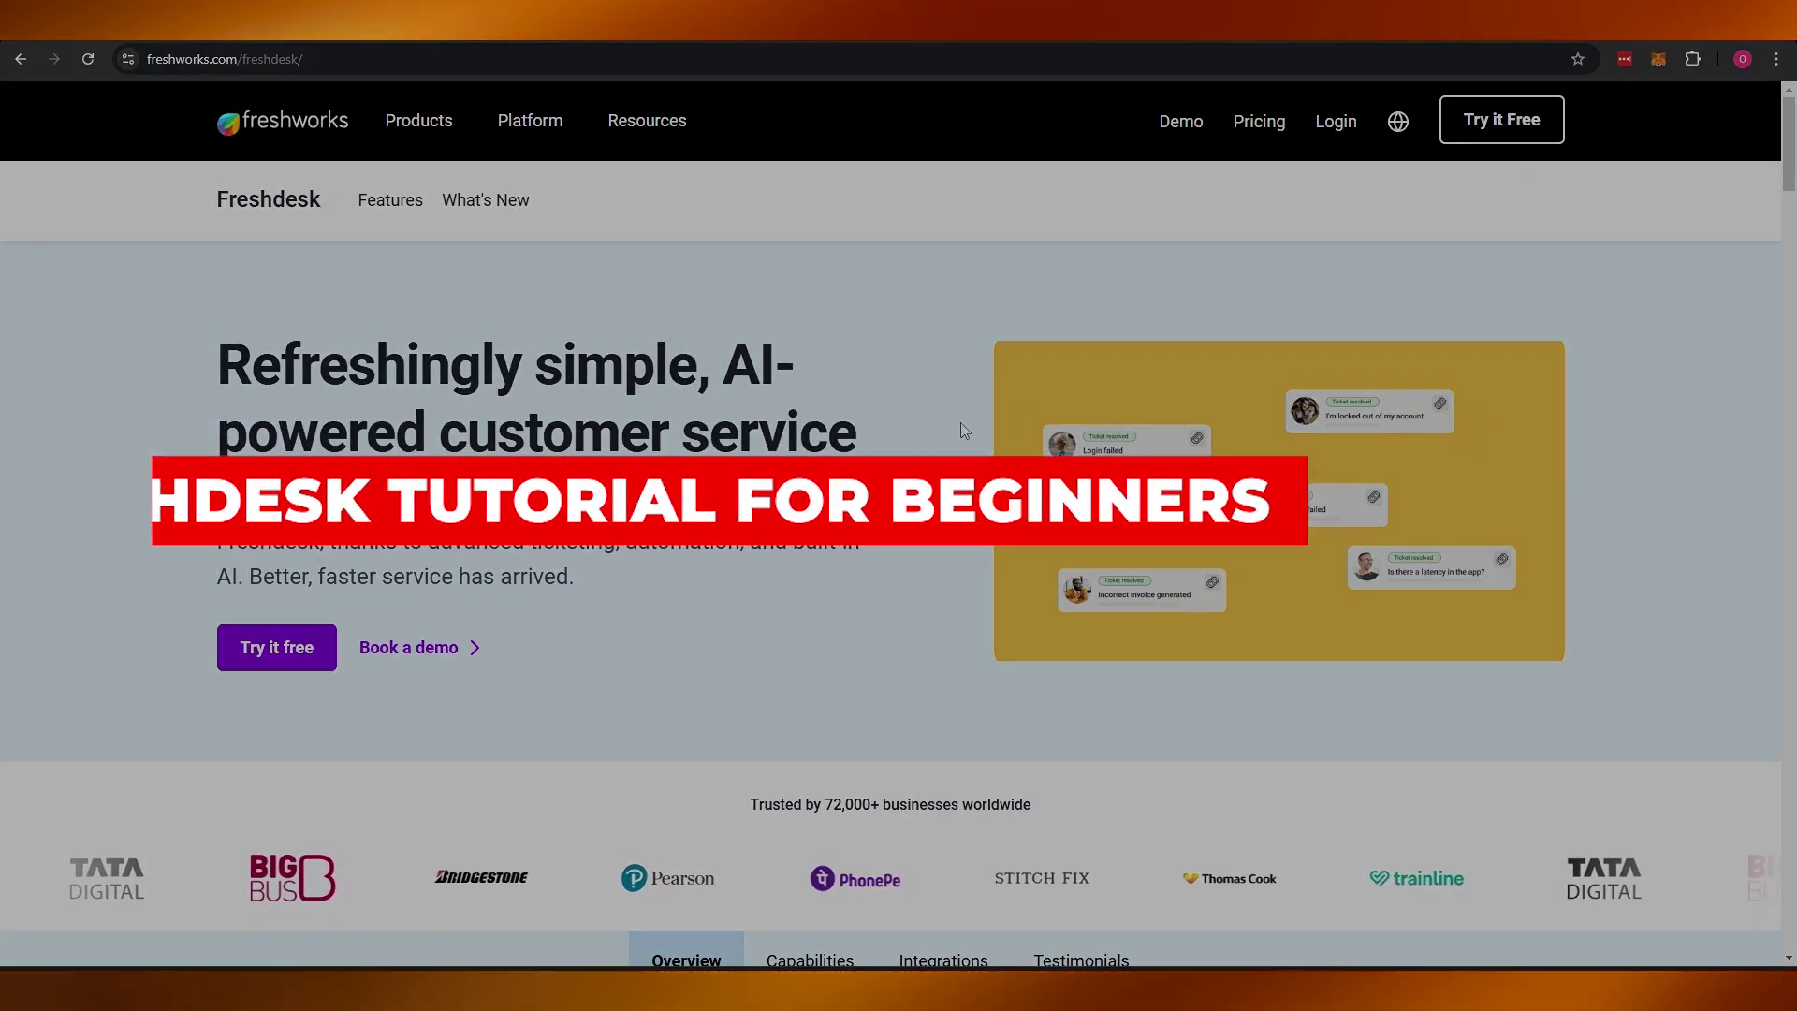
# Browse the Freshworks website and go to the Freshdesk product page
pyautogui.scroll(-3, 734, 296)
pyautogui.scroll(-10, 733, 296)
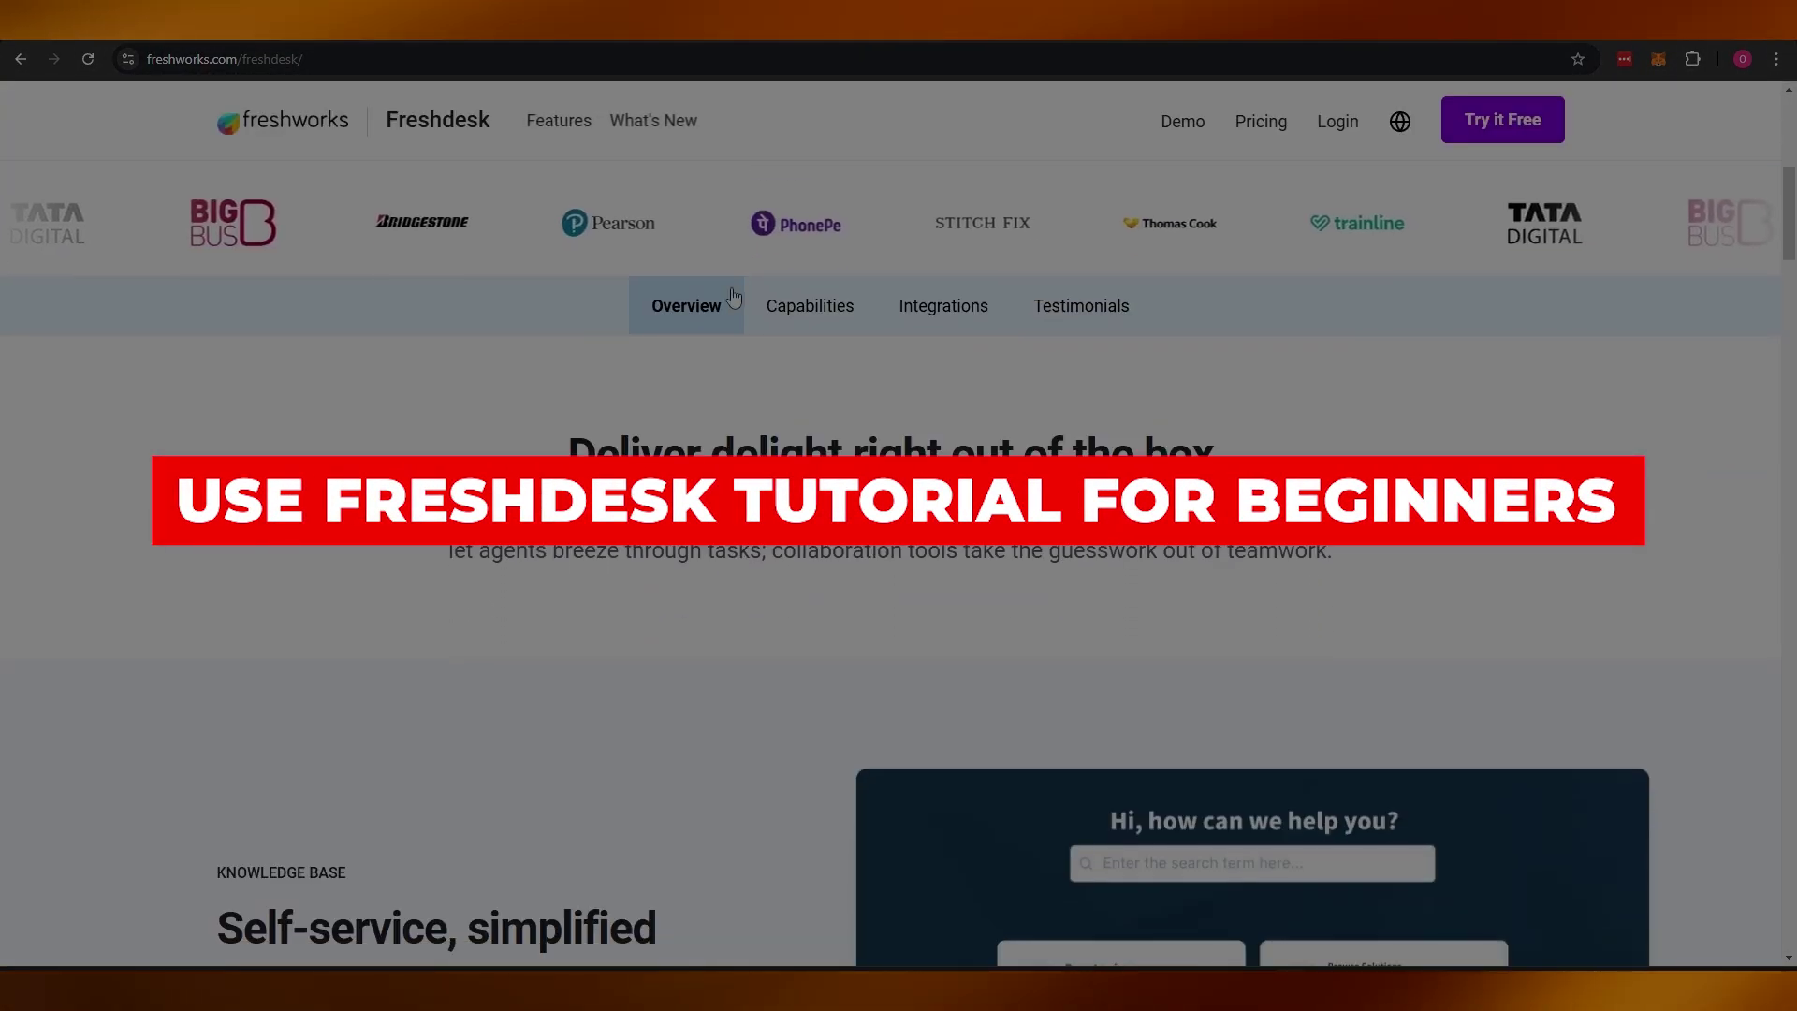
pyautogui.scroll(-4, 737, 297)
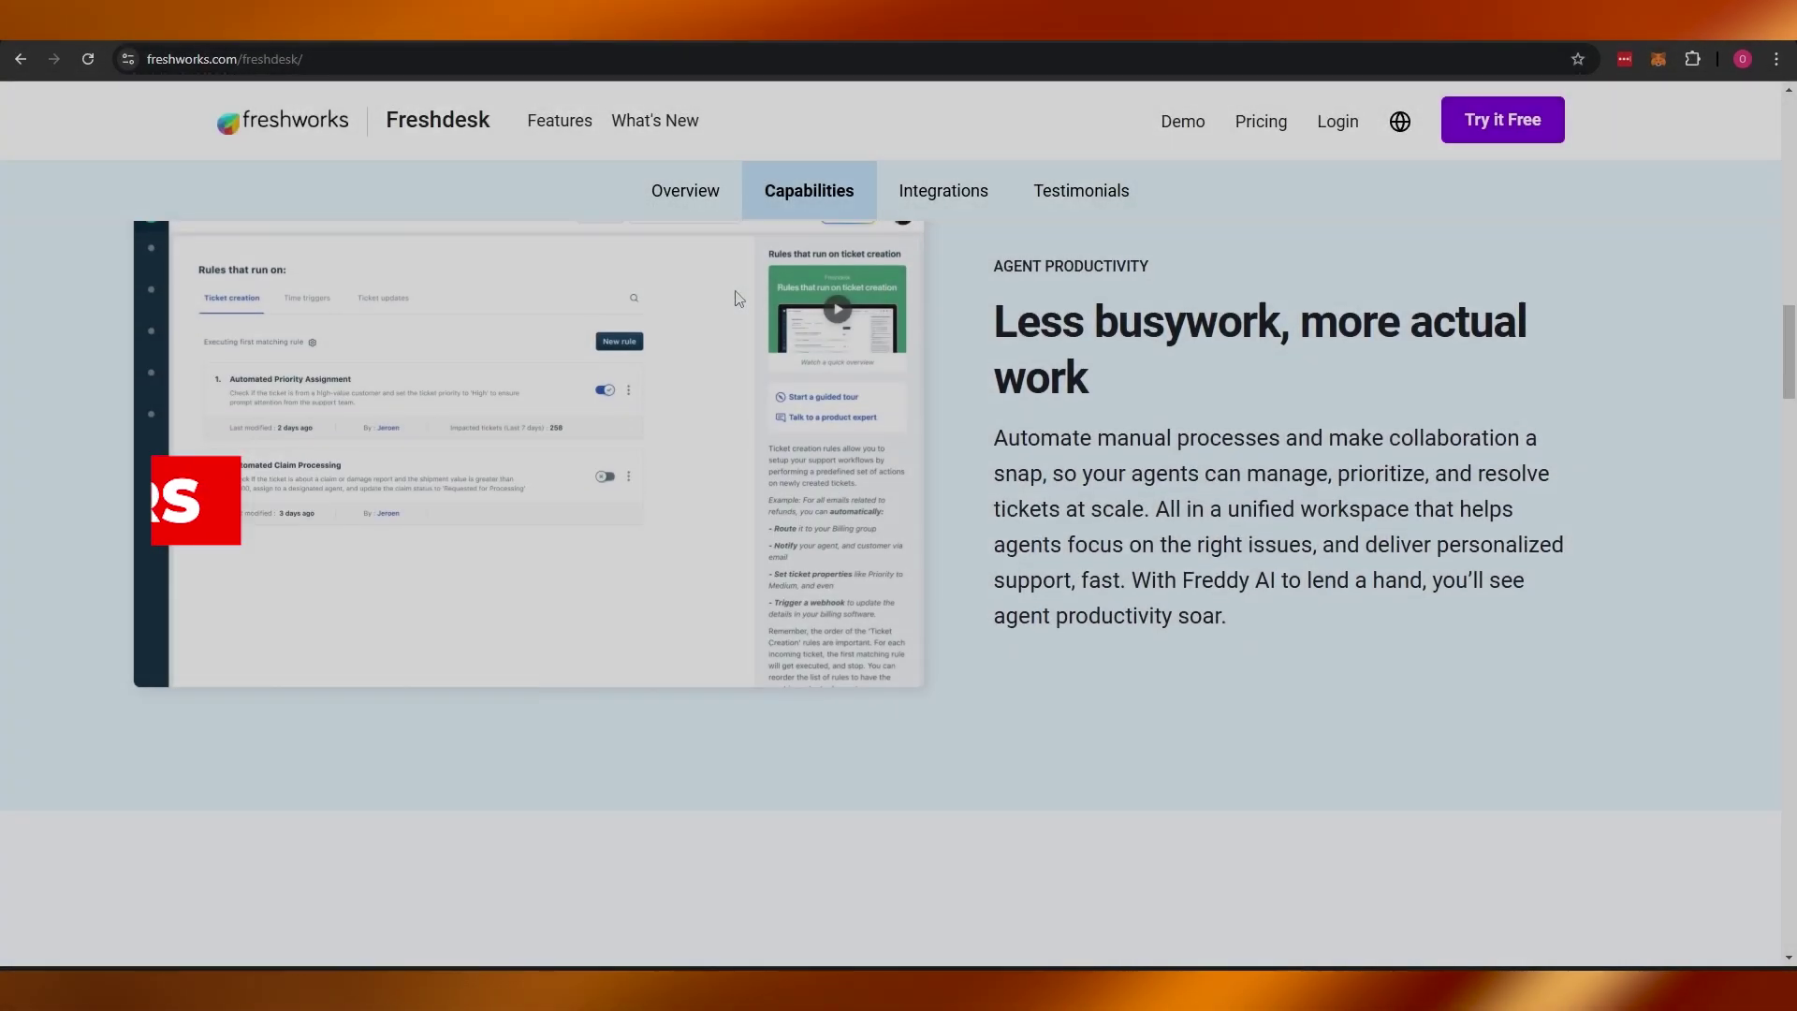
pyautogui.scroll(10, 737, 298)
pyautogui.scroll(10, 744, 306)
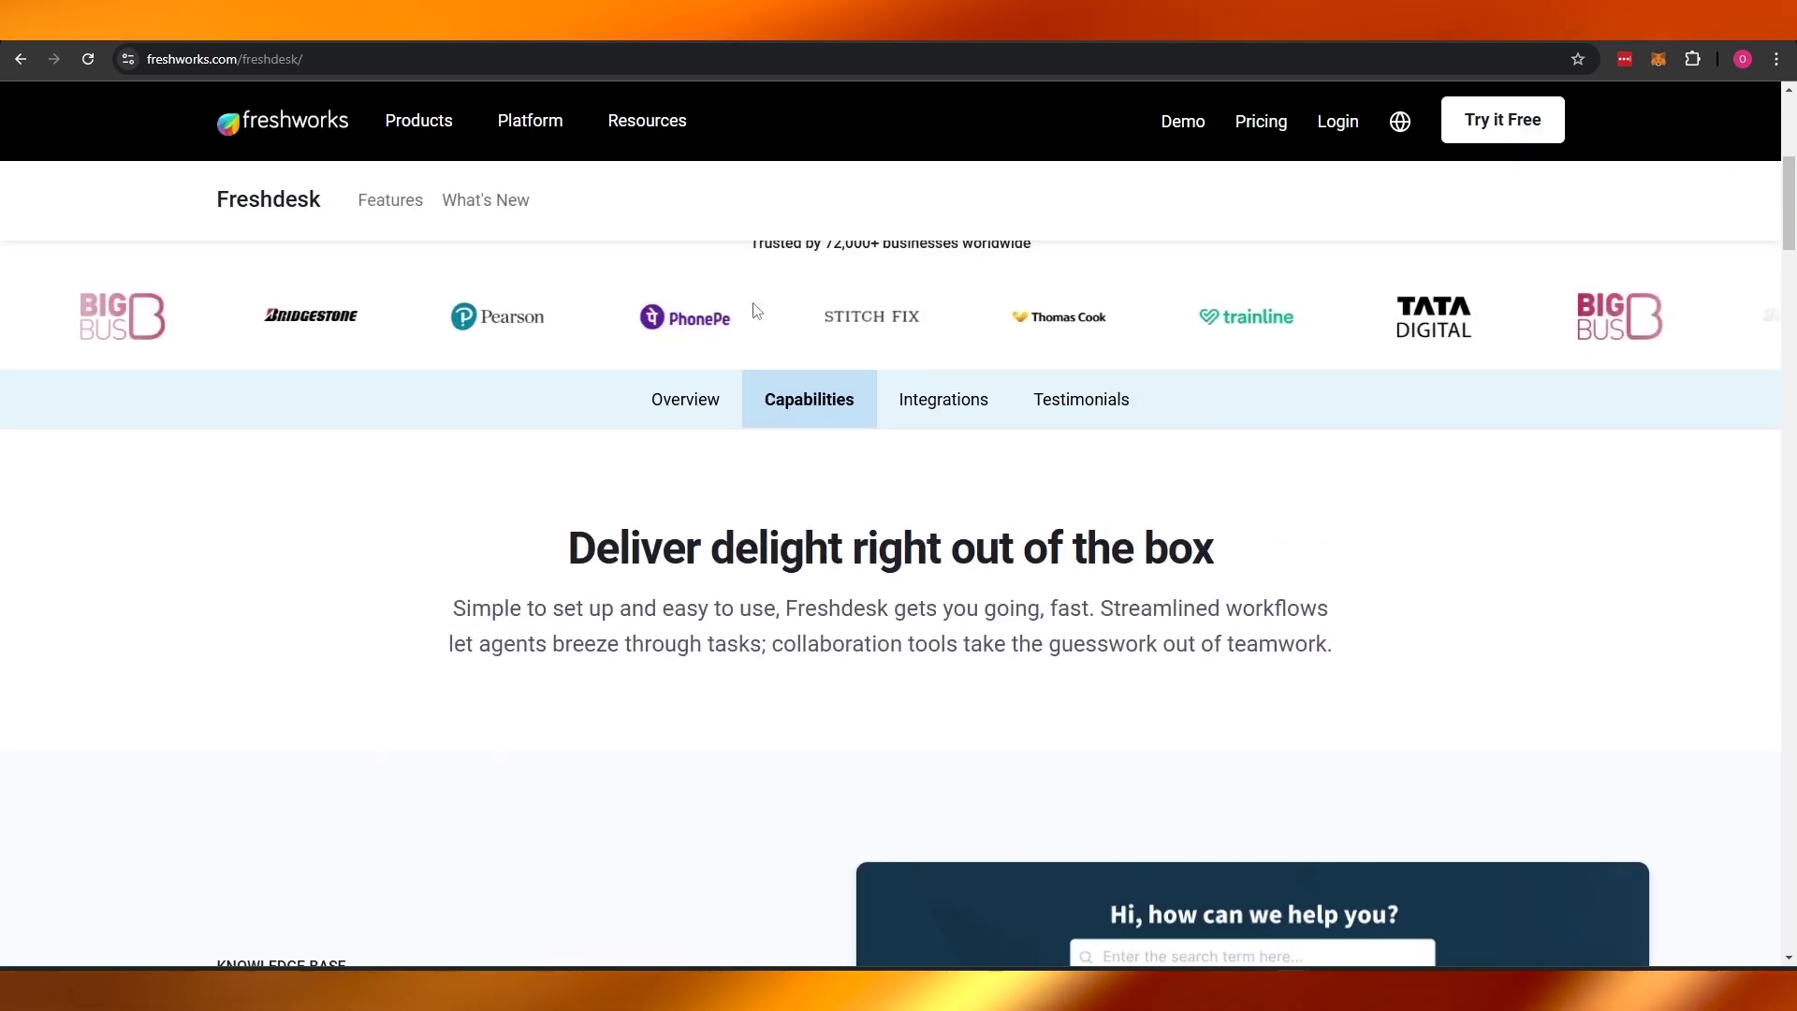
pyautogui.scroll(1, 187, 355)
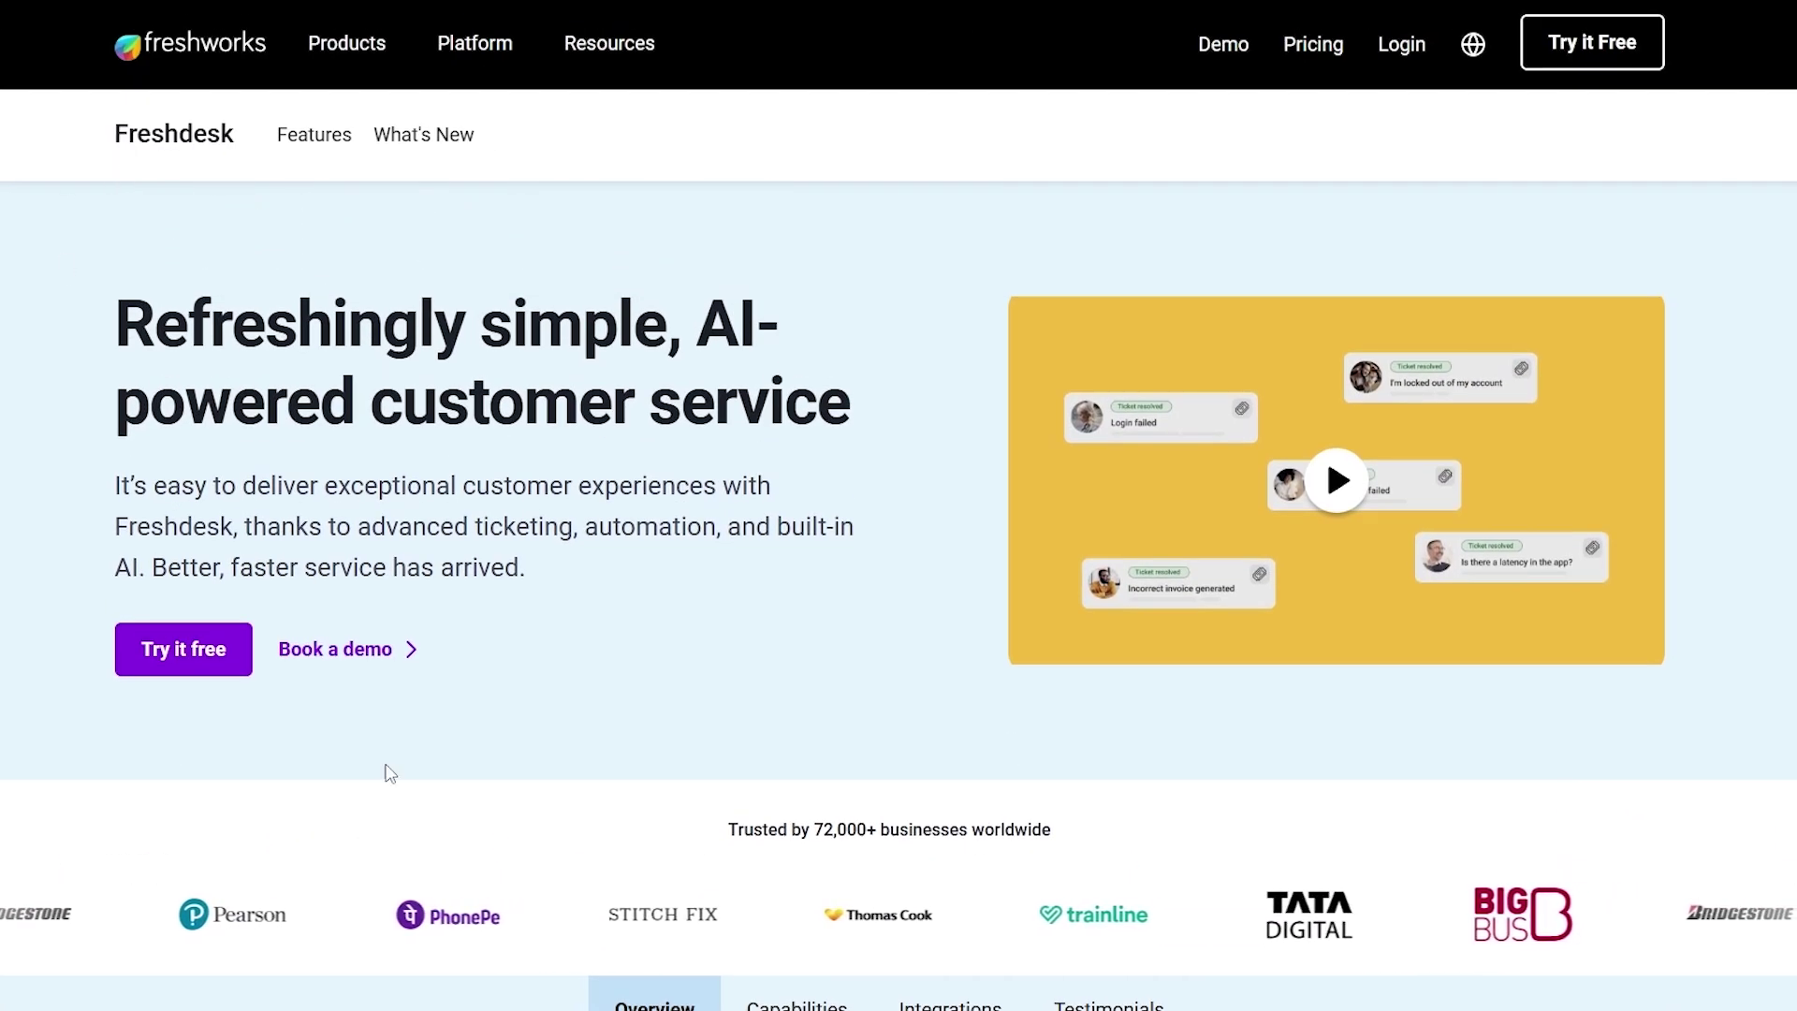
pyautogui.scroll(-5, 390, 773)
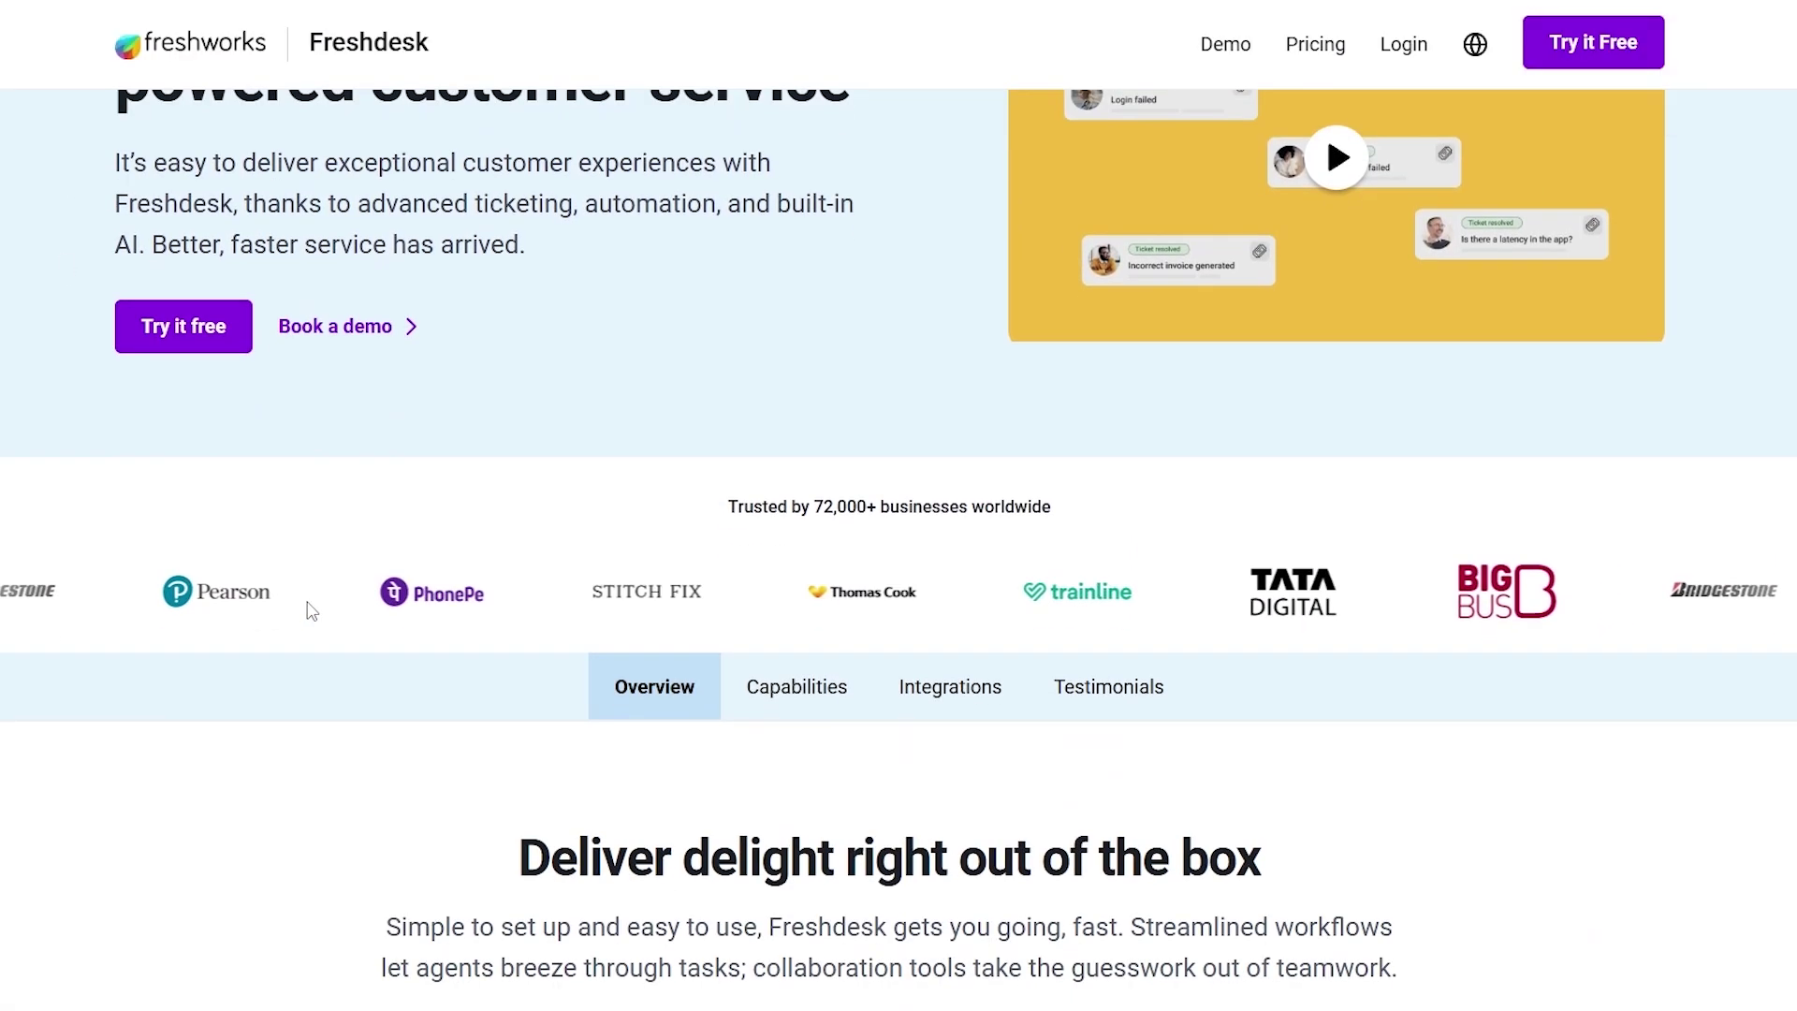
pyautogui.scroll(5, 561, 655)
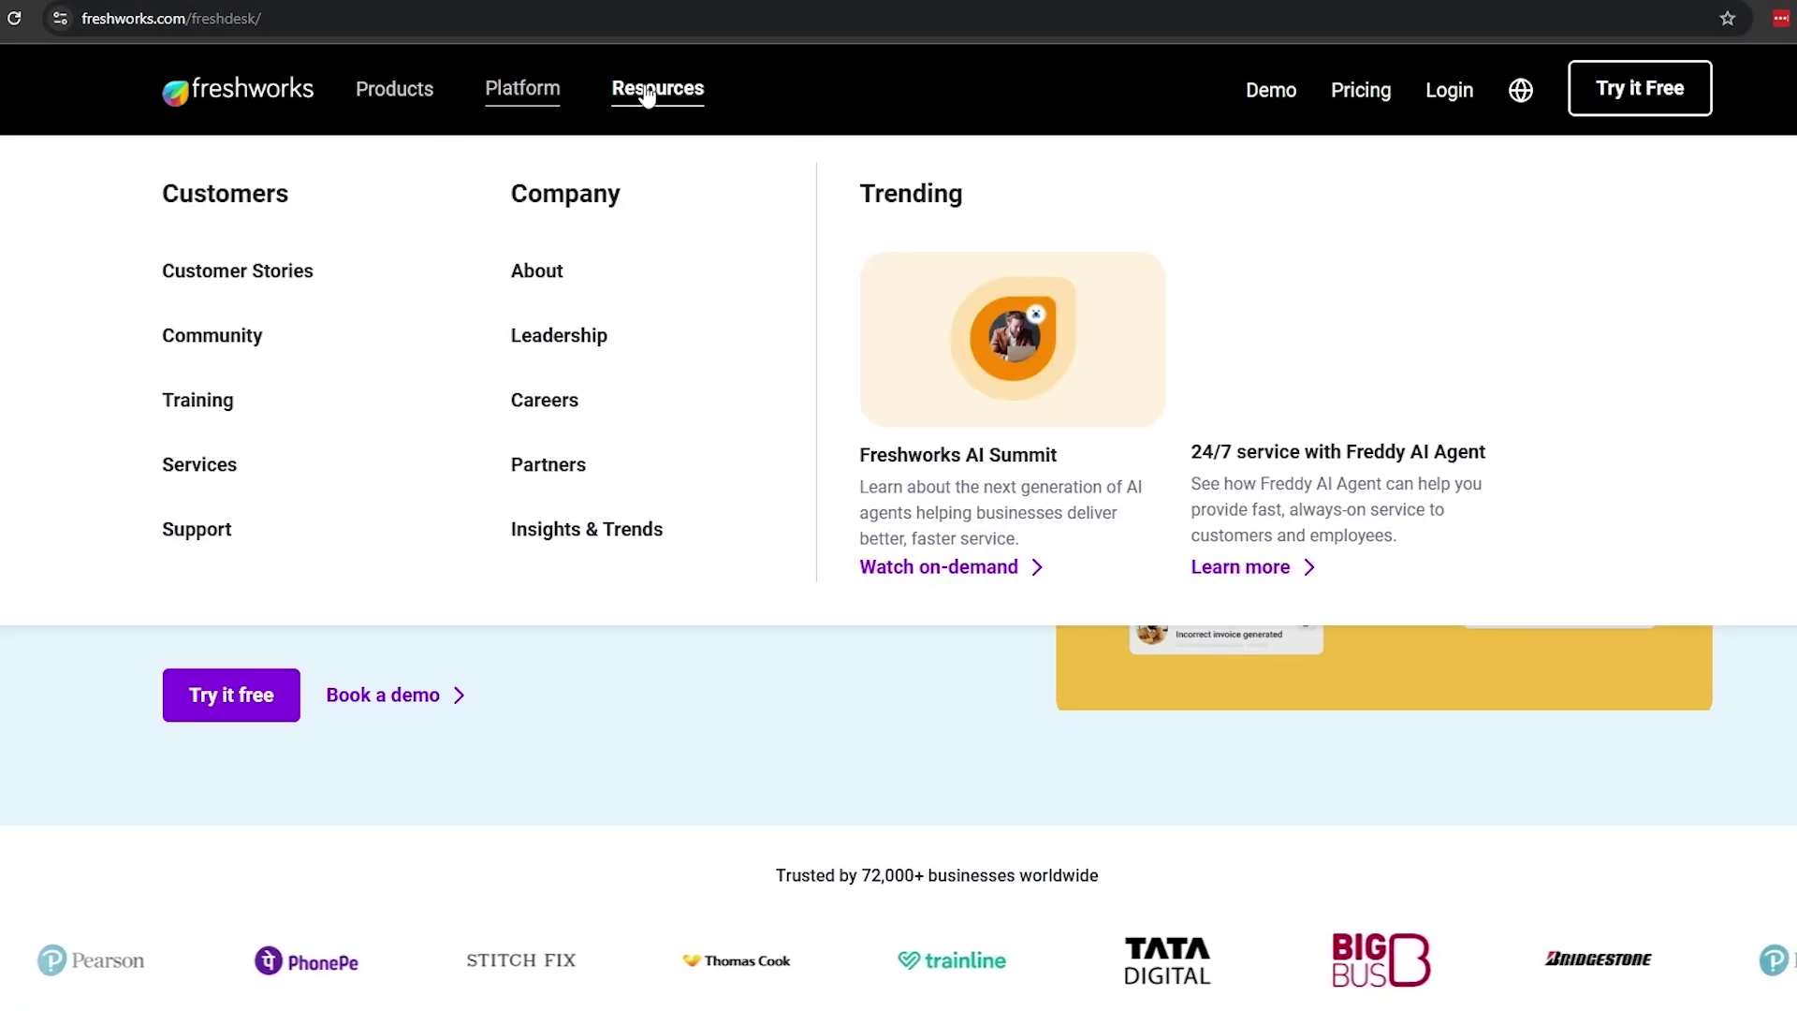
pyautogui.moveTo(394, 88)
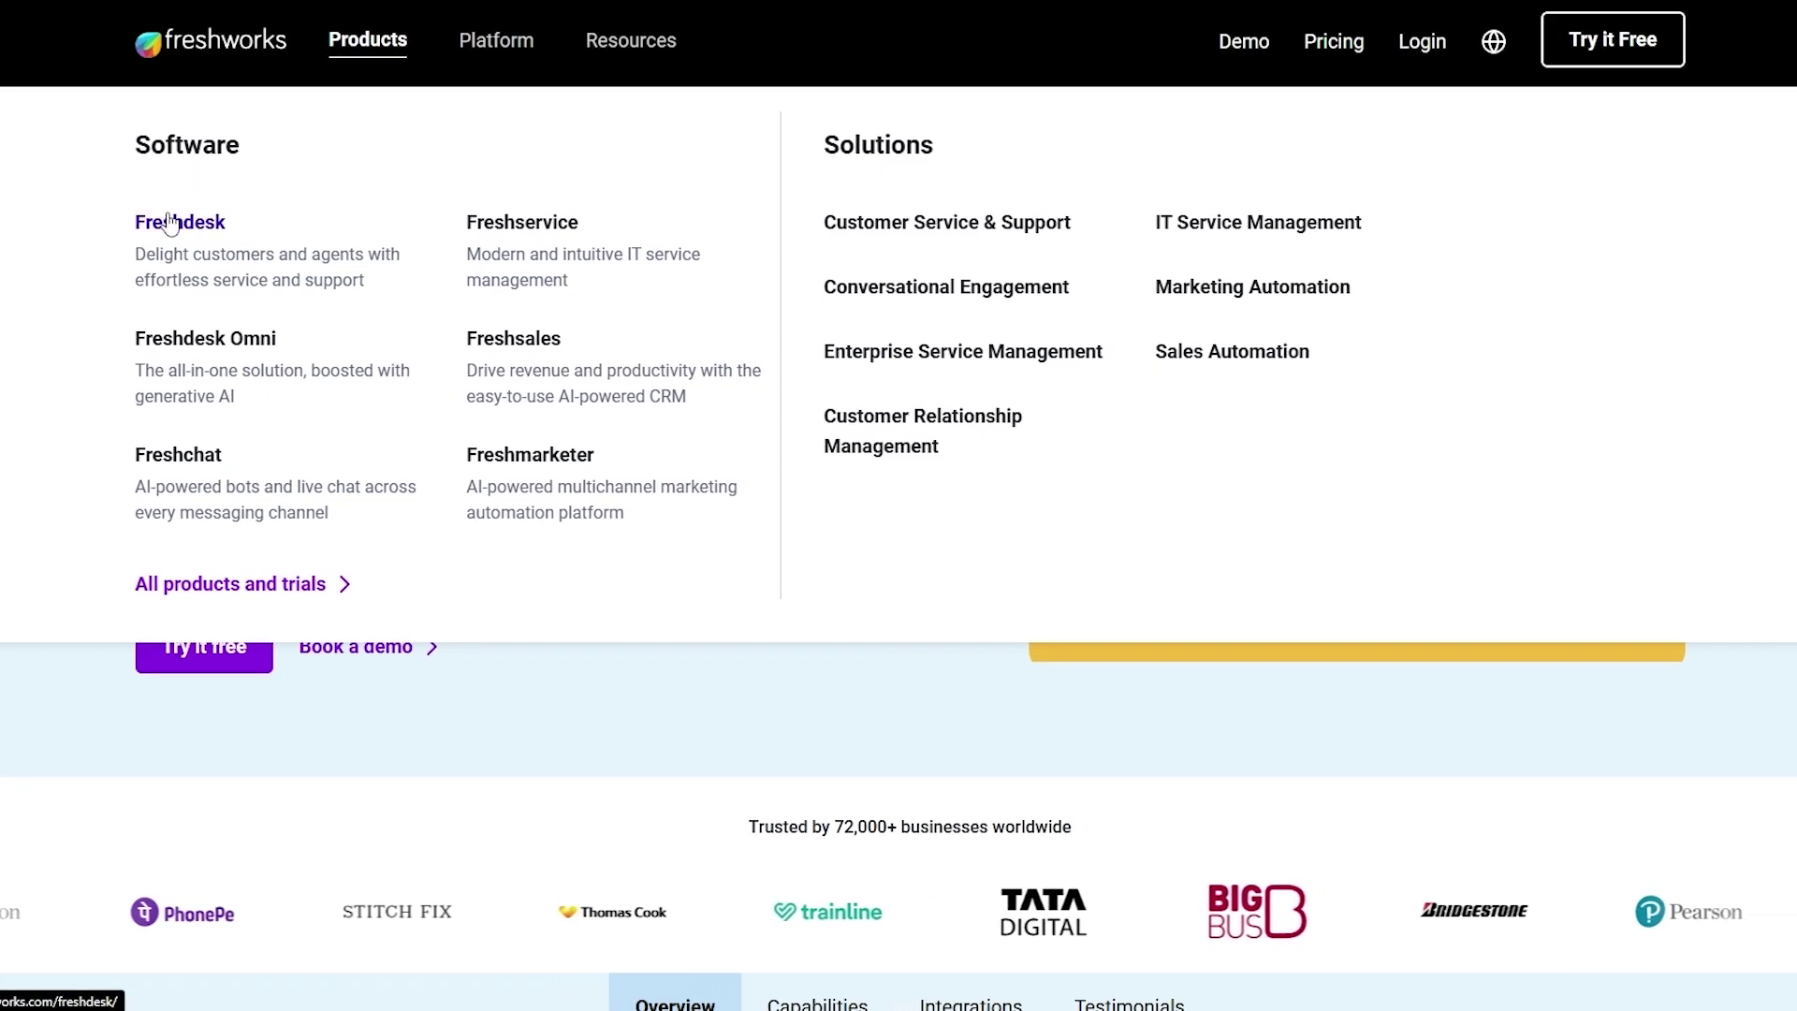
pyautogui.click(194, 236)
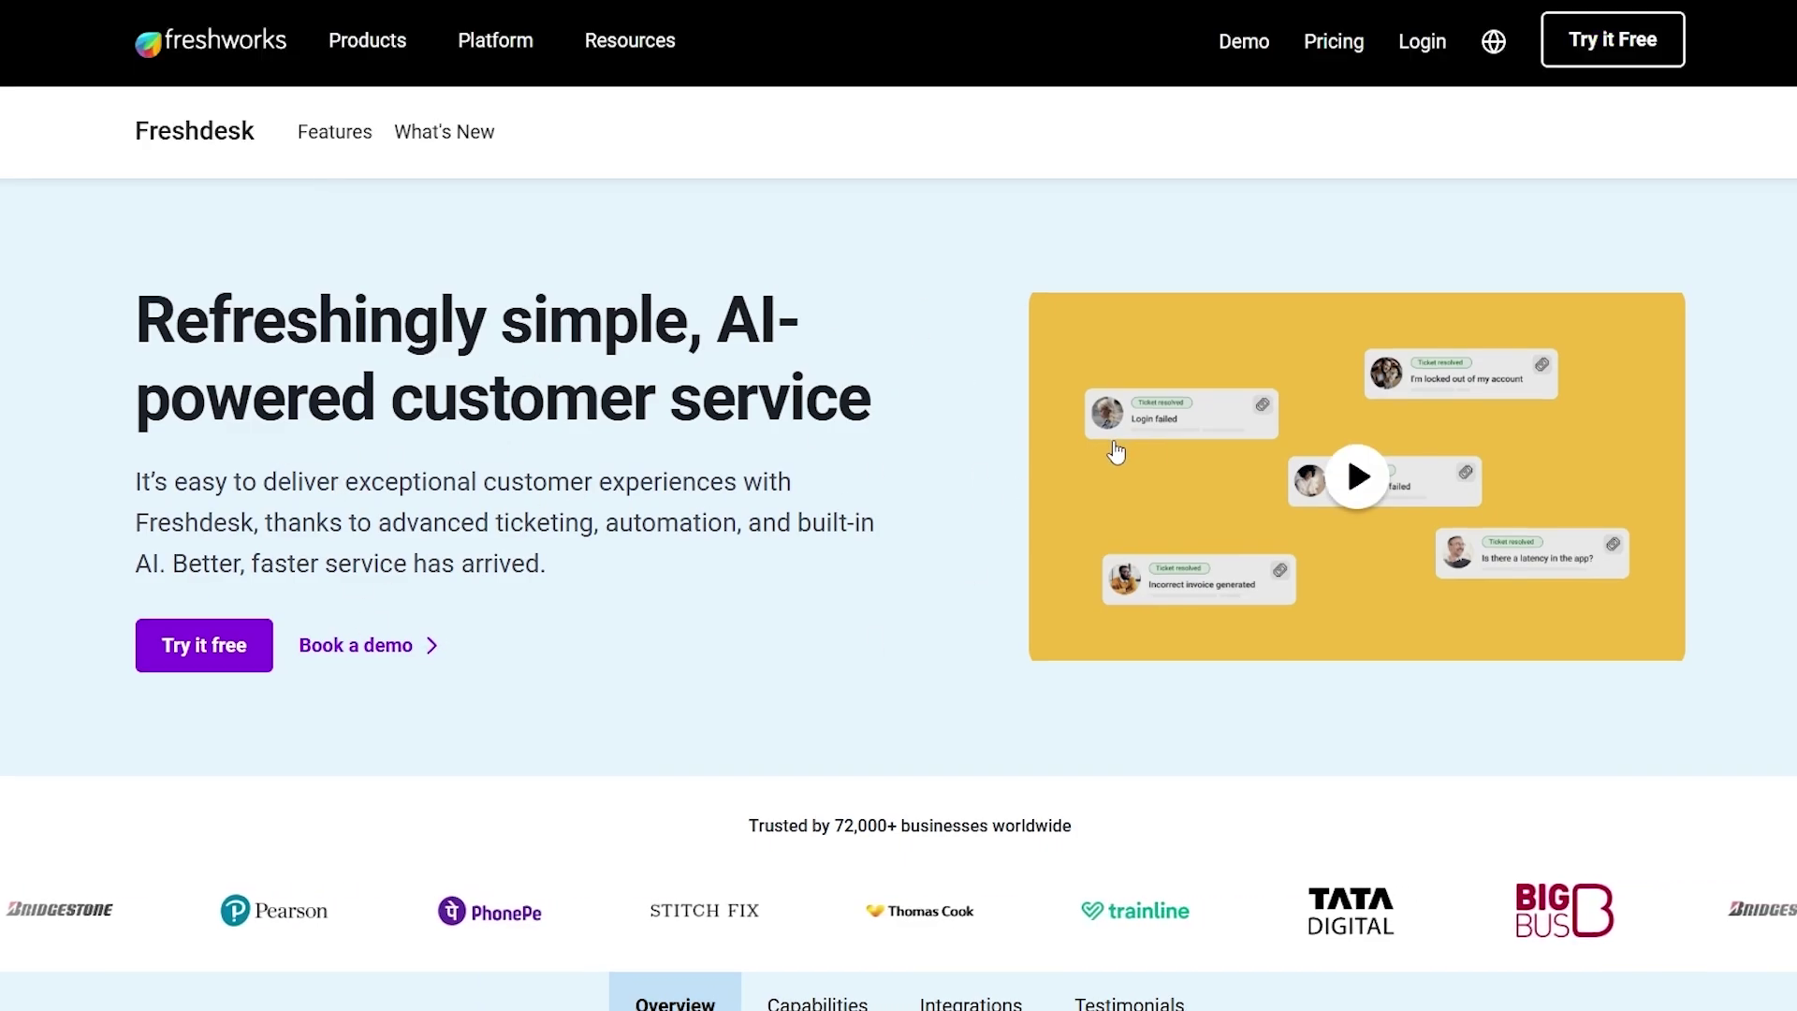
# On the 'Try Freshdesk for free' form, sign up for the trial with Google
pyautogui.scroll(-15, 1091, 468)
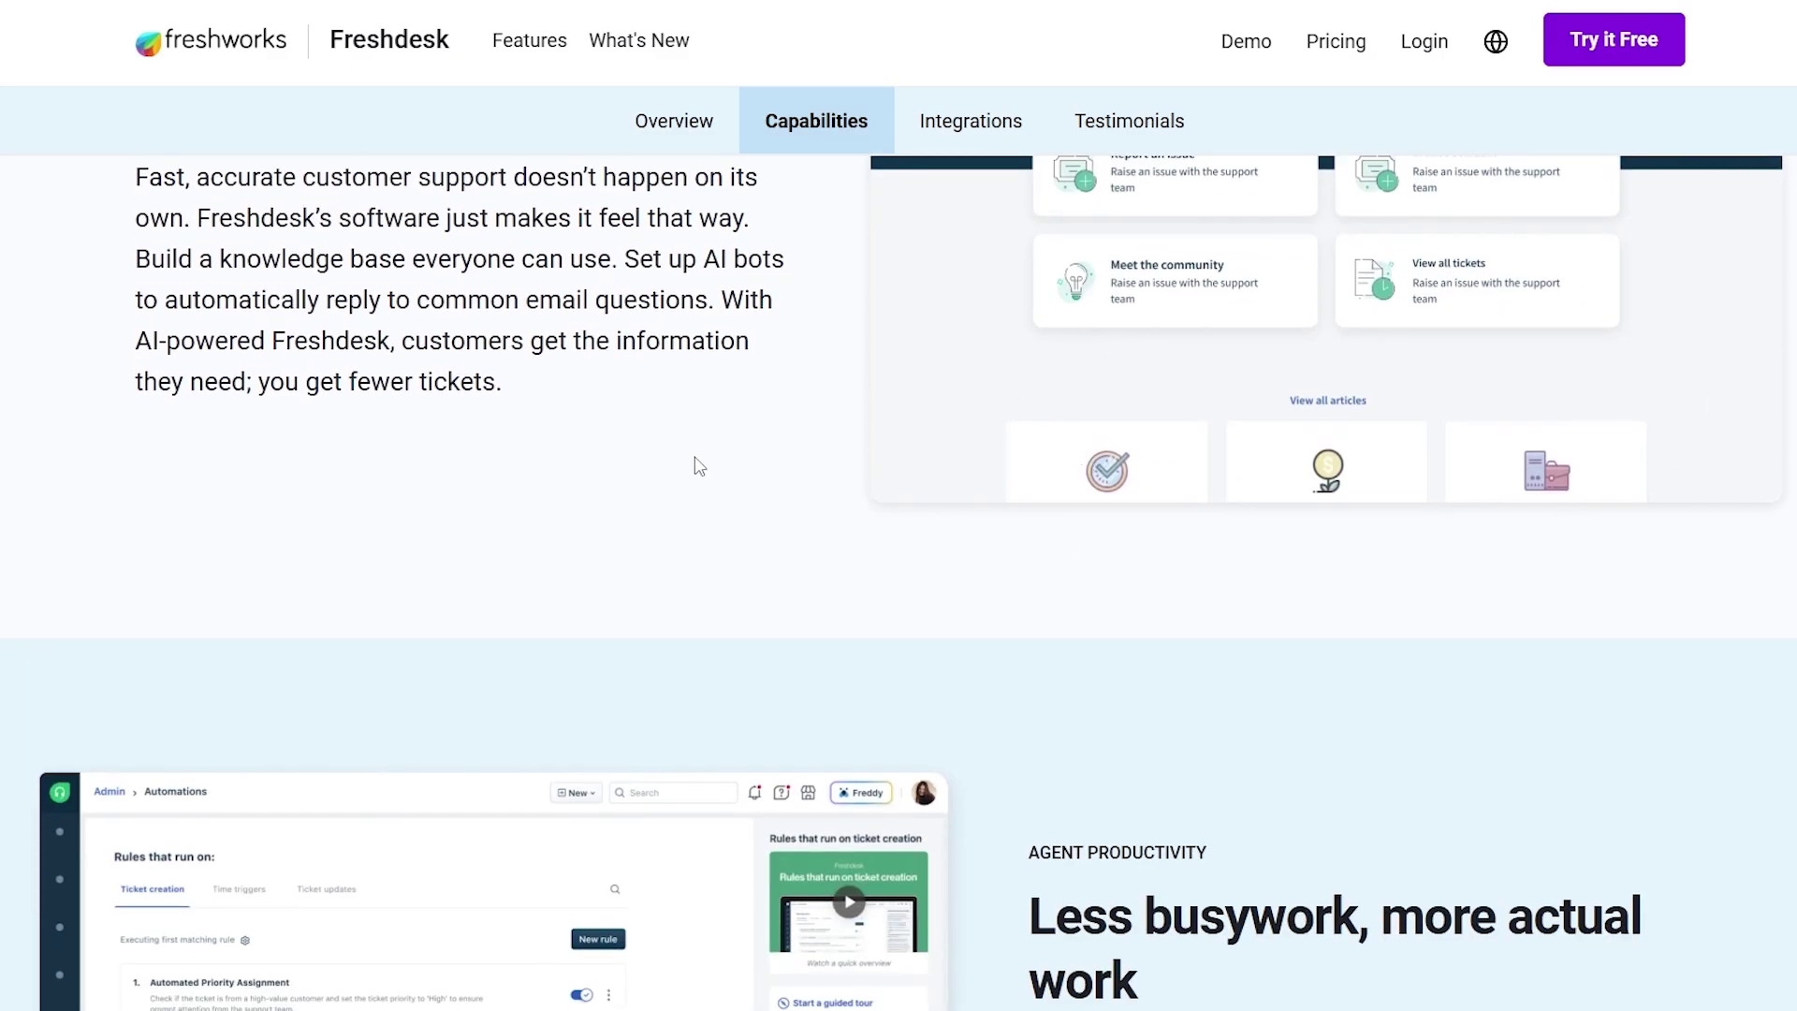
pyautogui.scroll(-15, 698, 465)
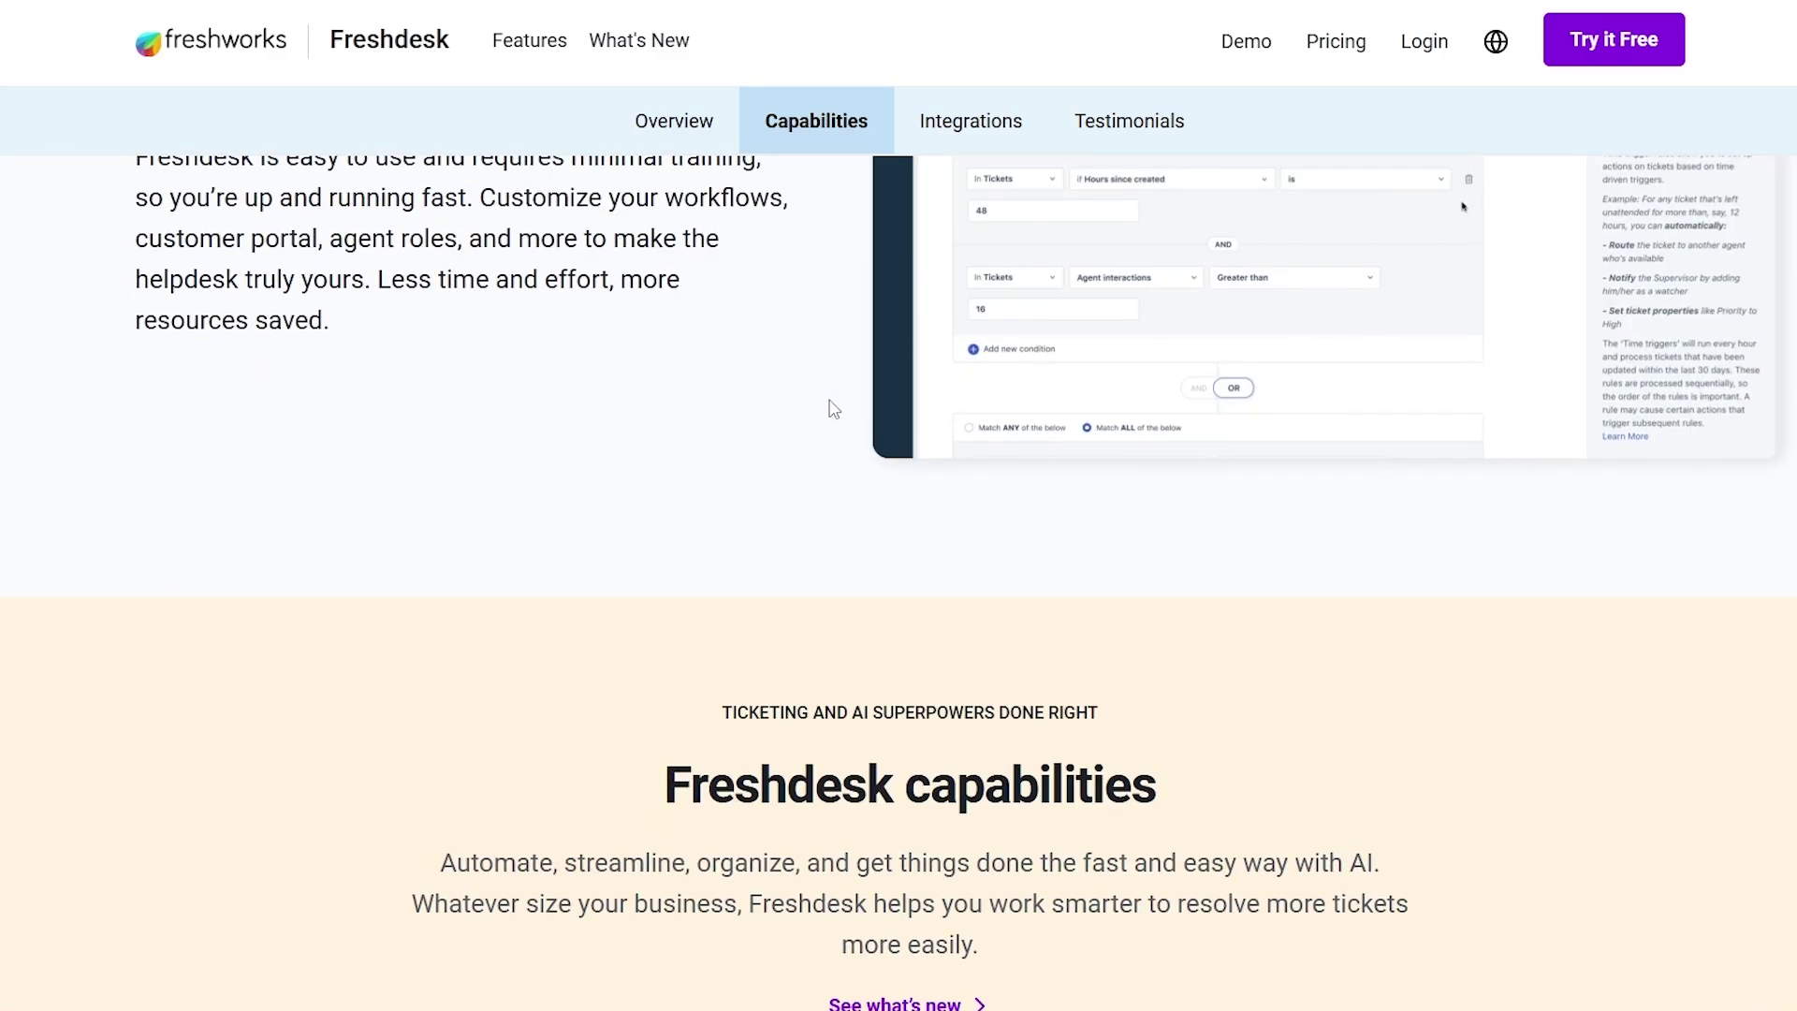
pyautogui.scroll(-5, 833, 409)
pyautogui.scroll(-6, 898, 562)
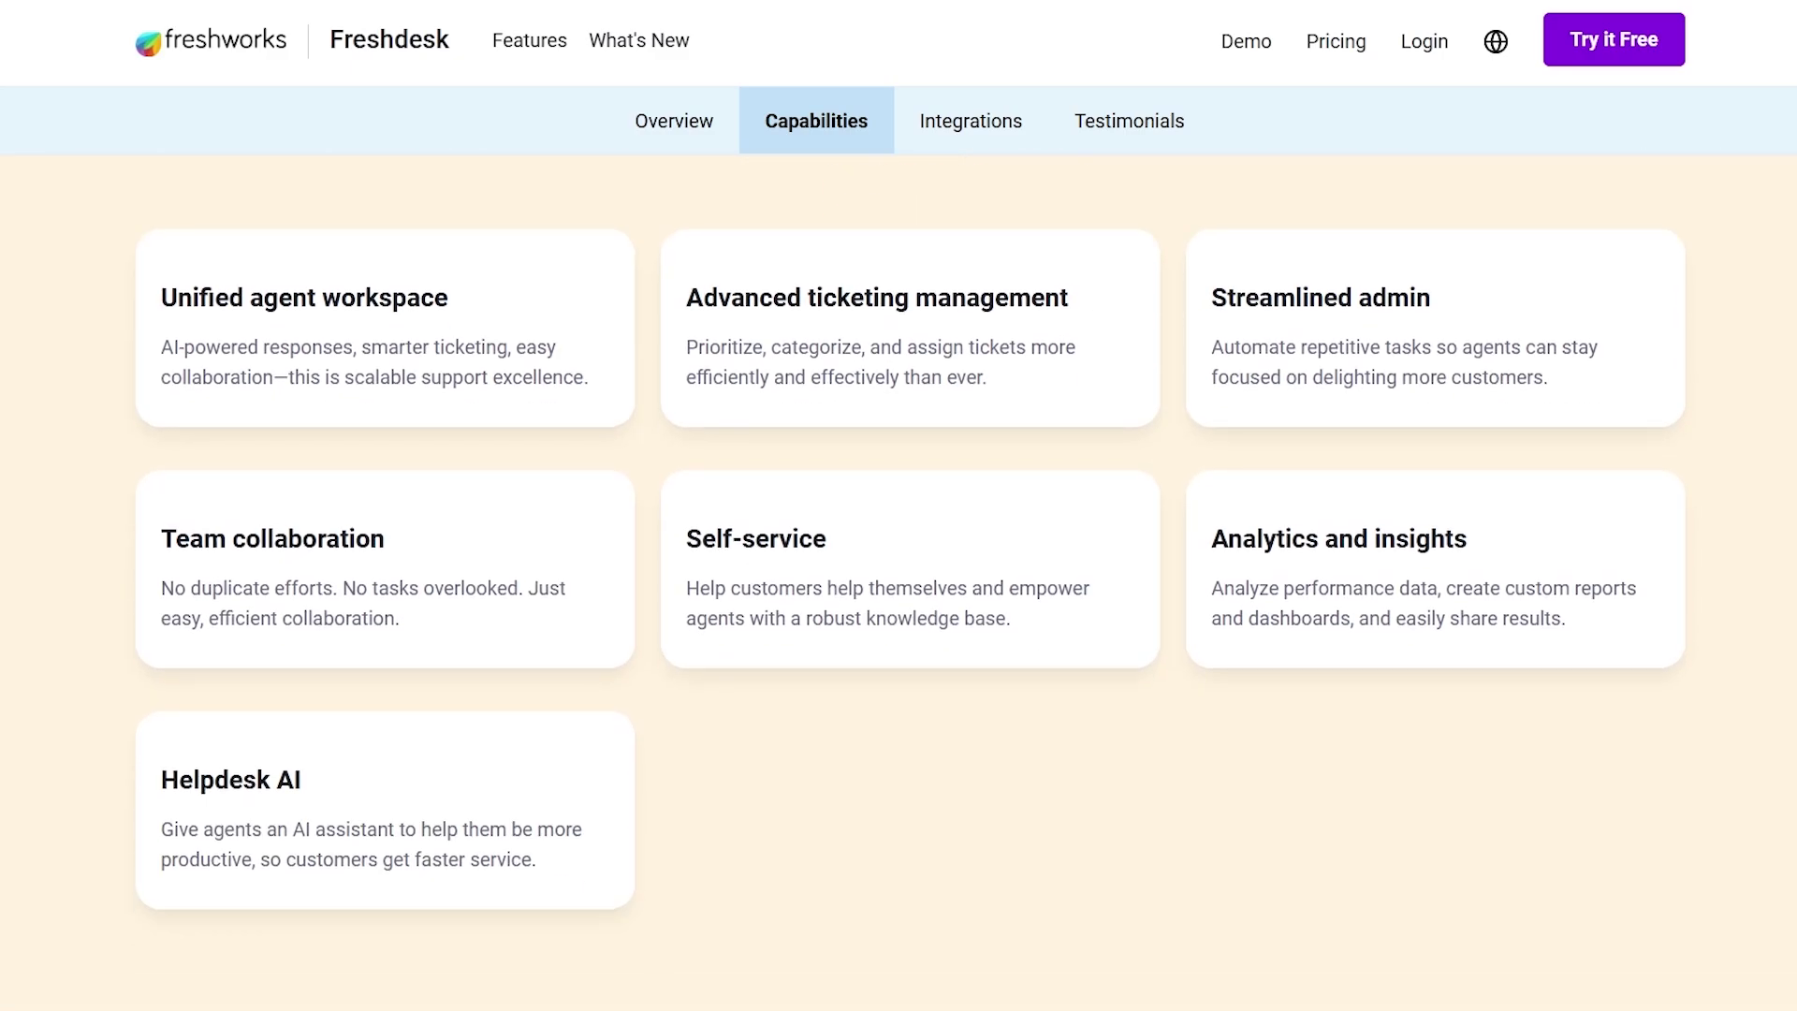
pyautogui.scroll(20, 899, 561)
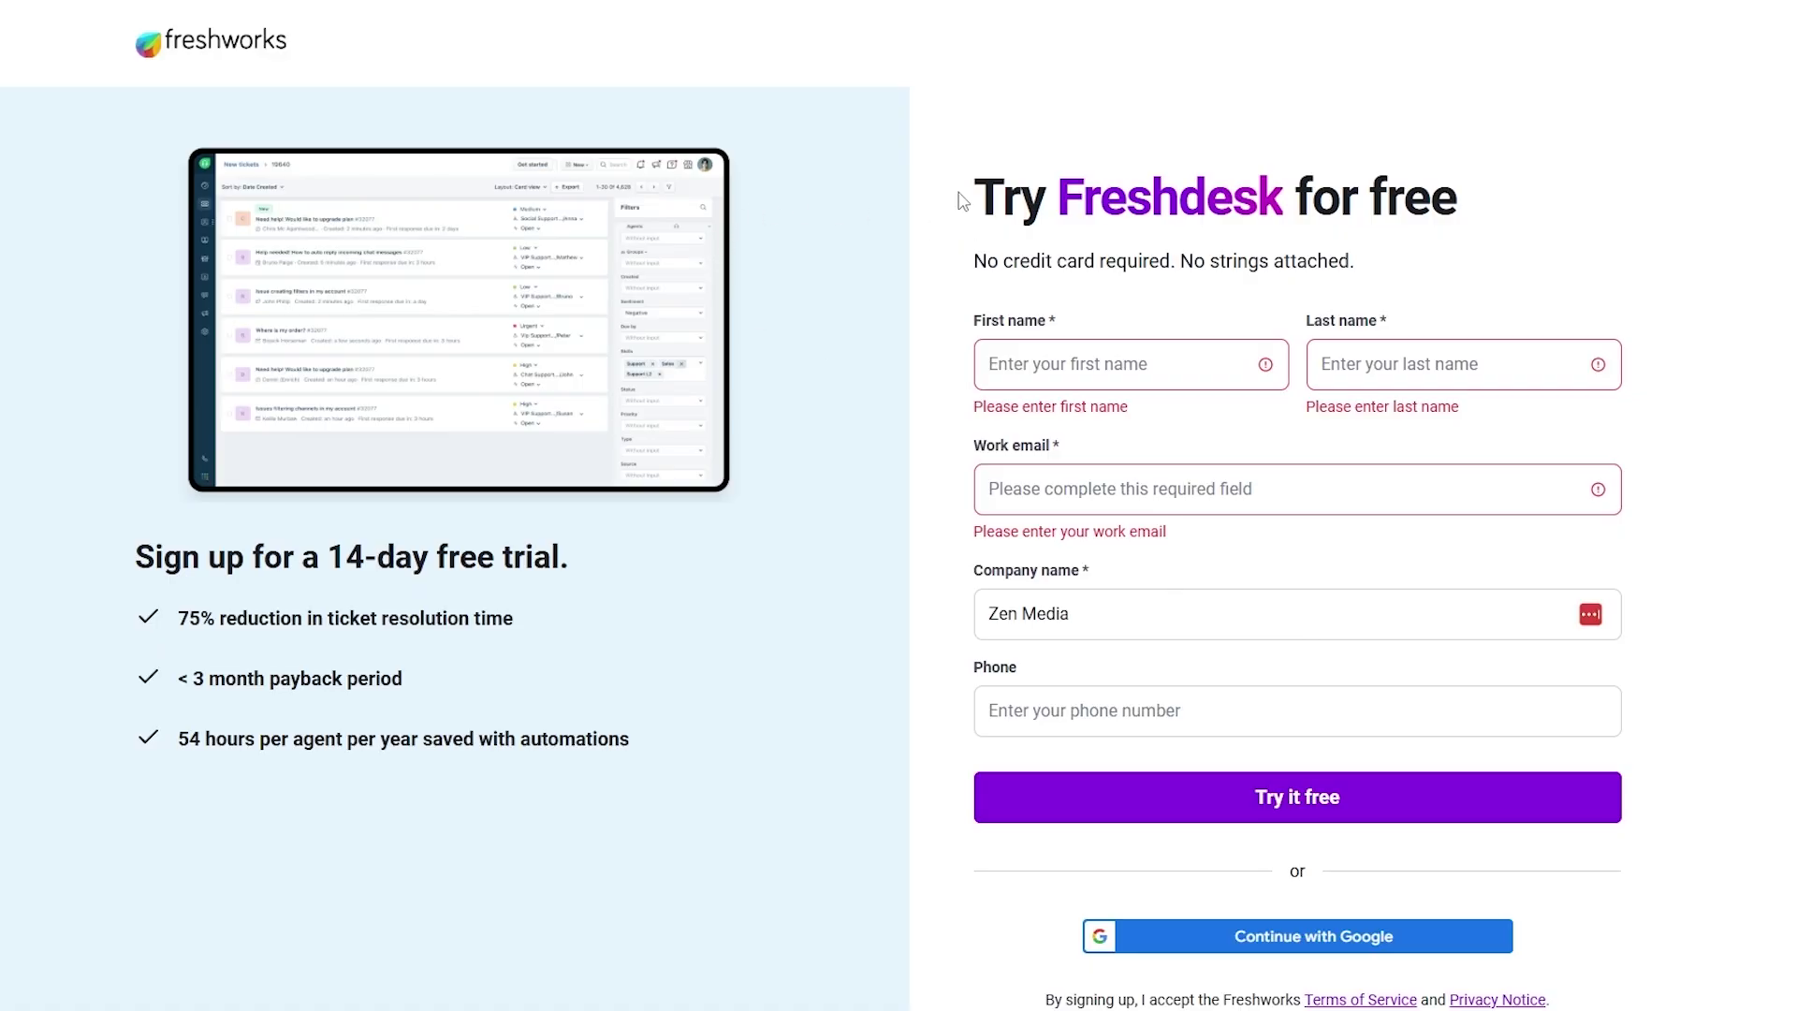
pyautogui.moveTo(962, 200); pyautogui.dragTo(1549, 171)
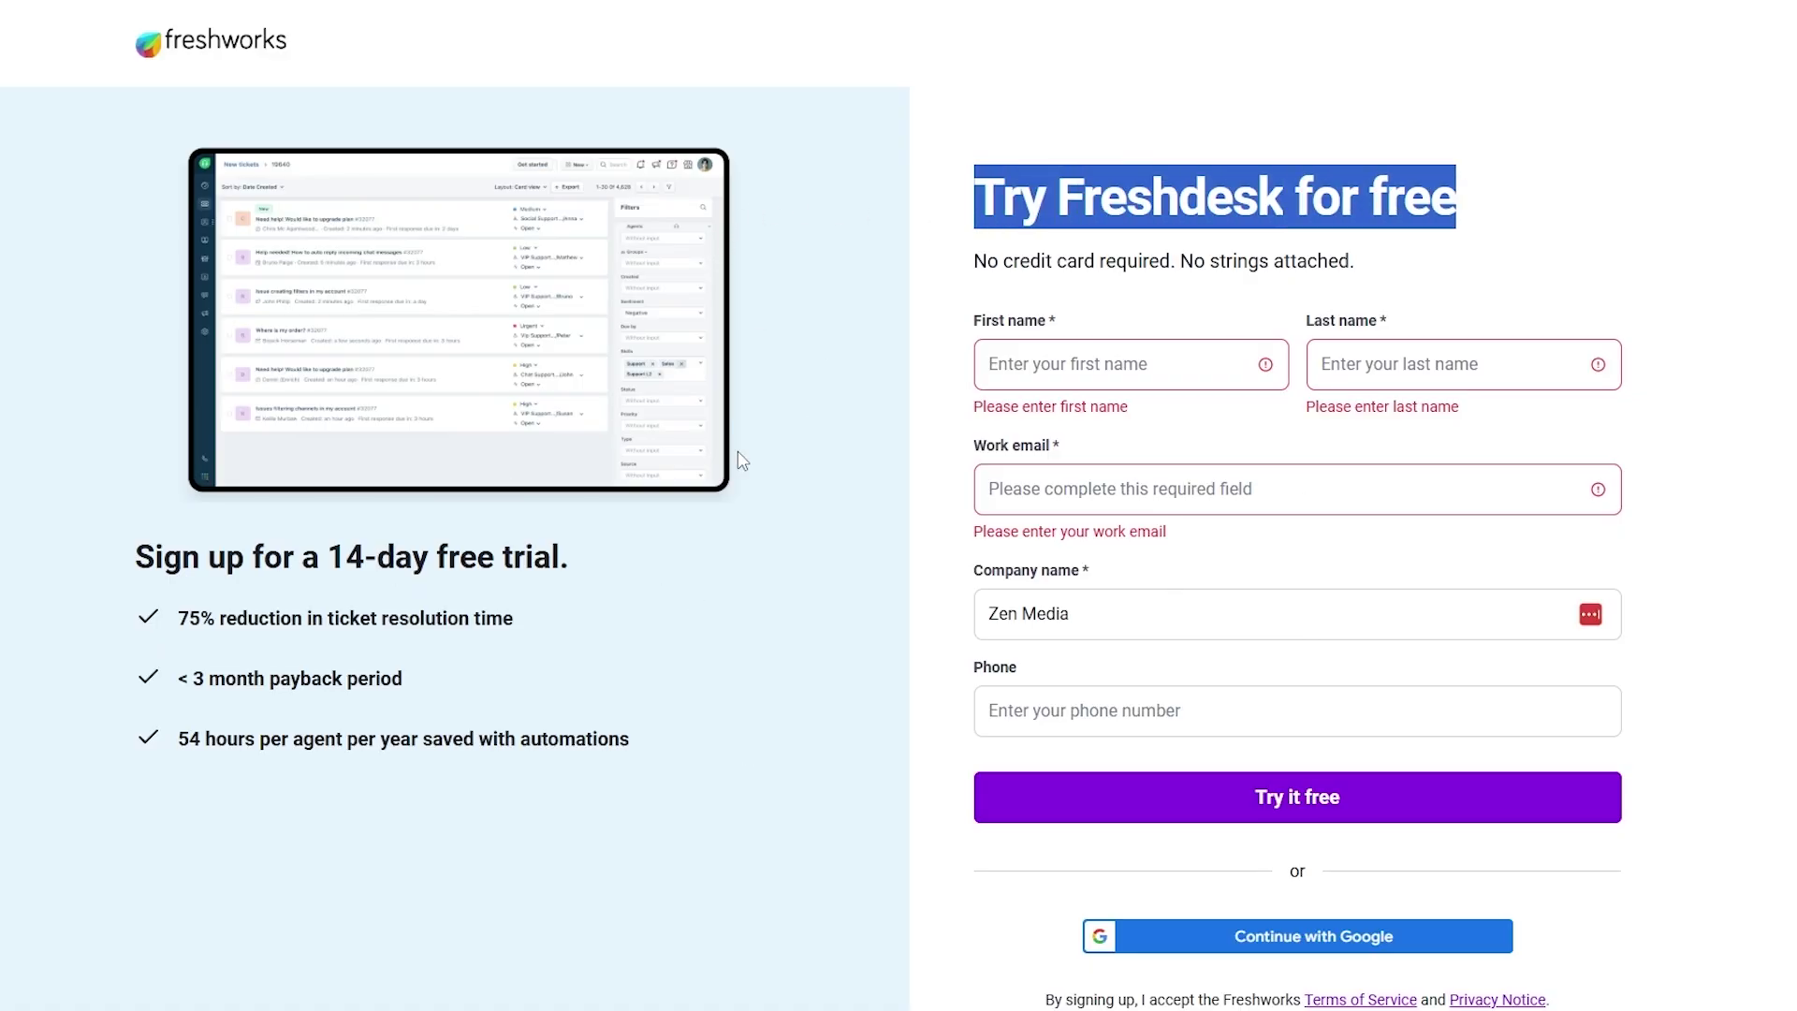
pyautogui.tripleClick(717, 599)
pyautogui.moveTo(974, 322); pyautogui.dragTo(1082, 311)
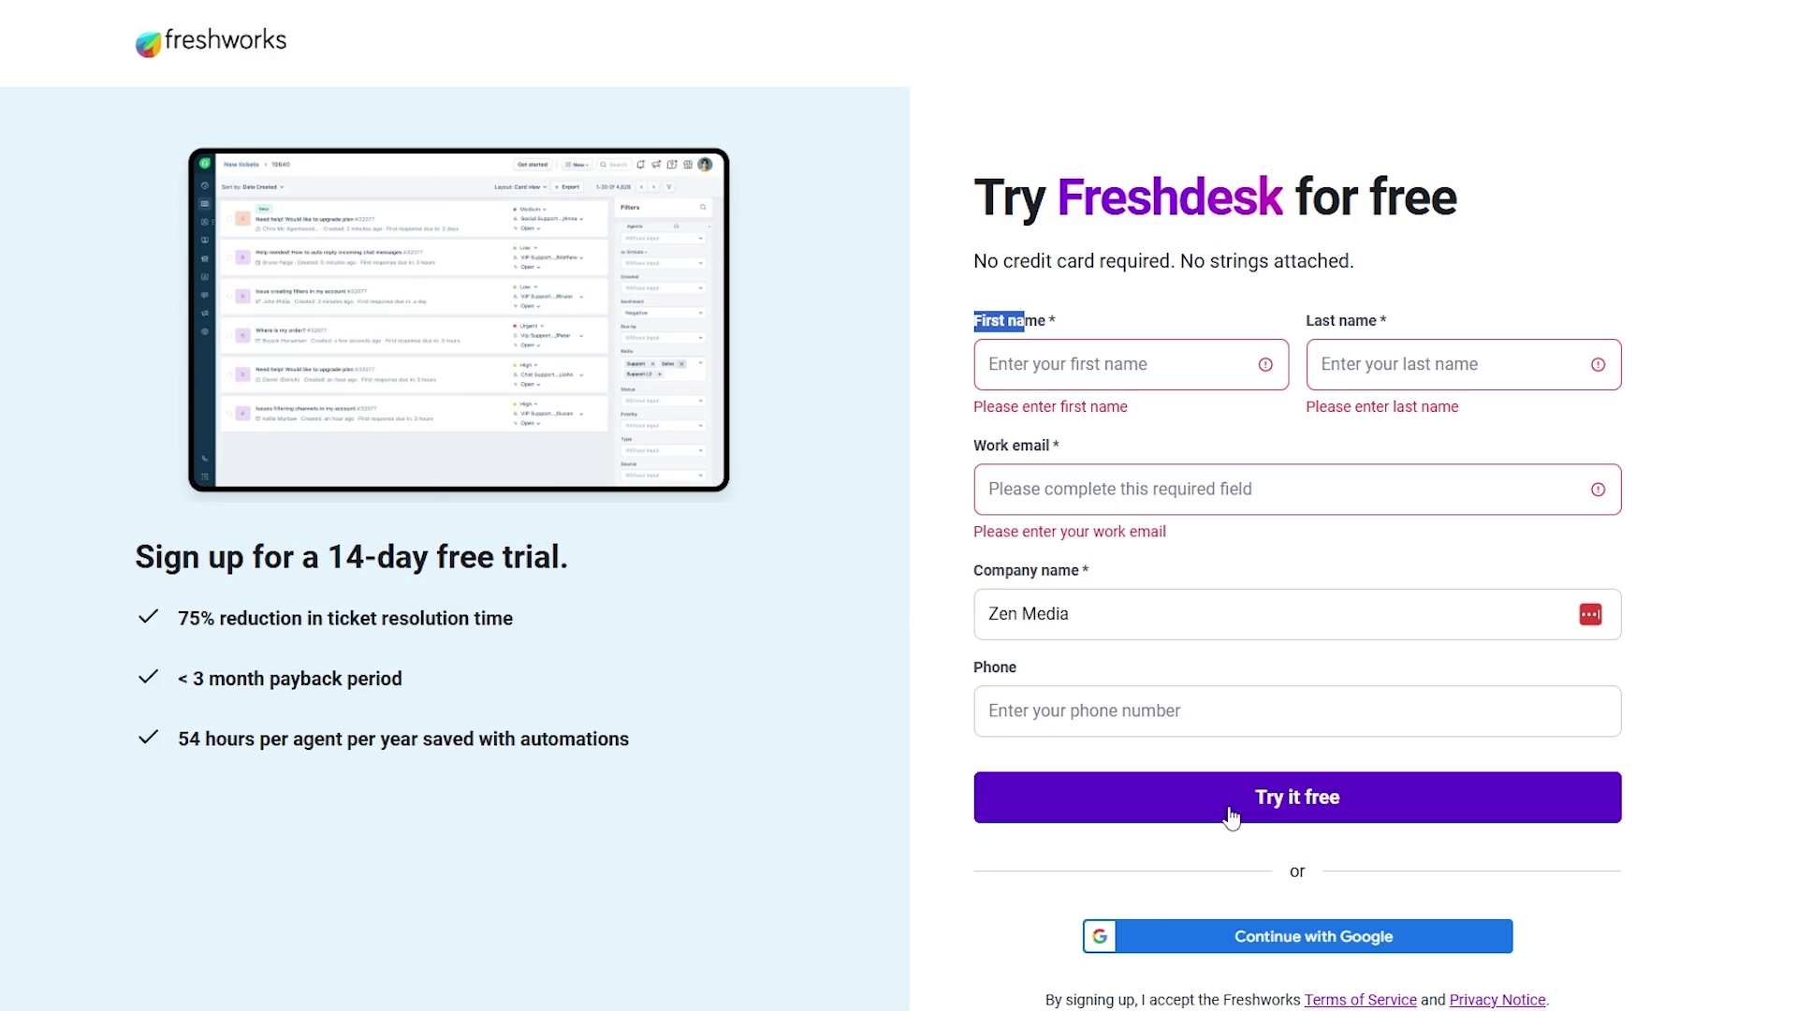
pyautogui.scroll(-3, 1232, 817)
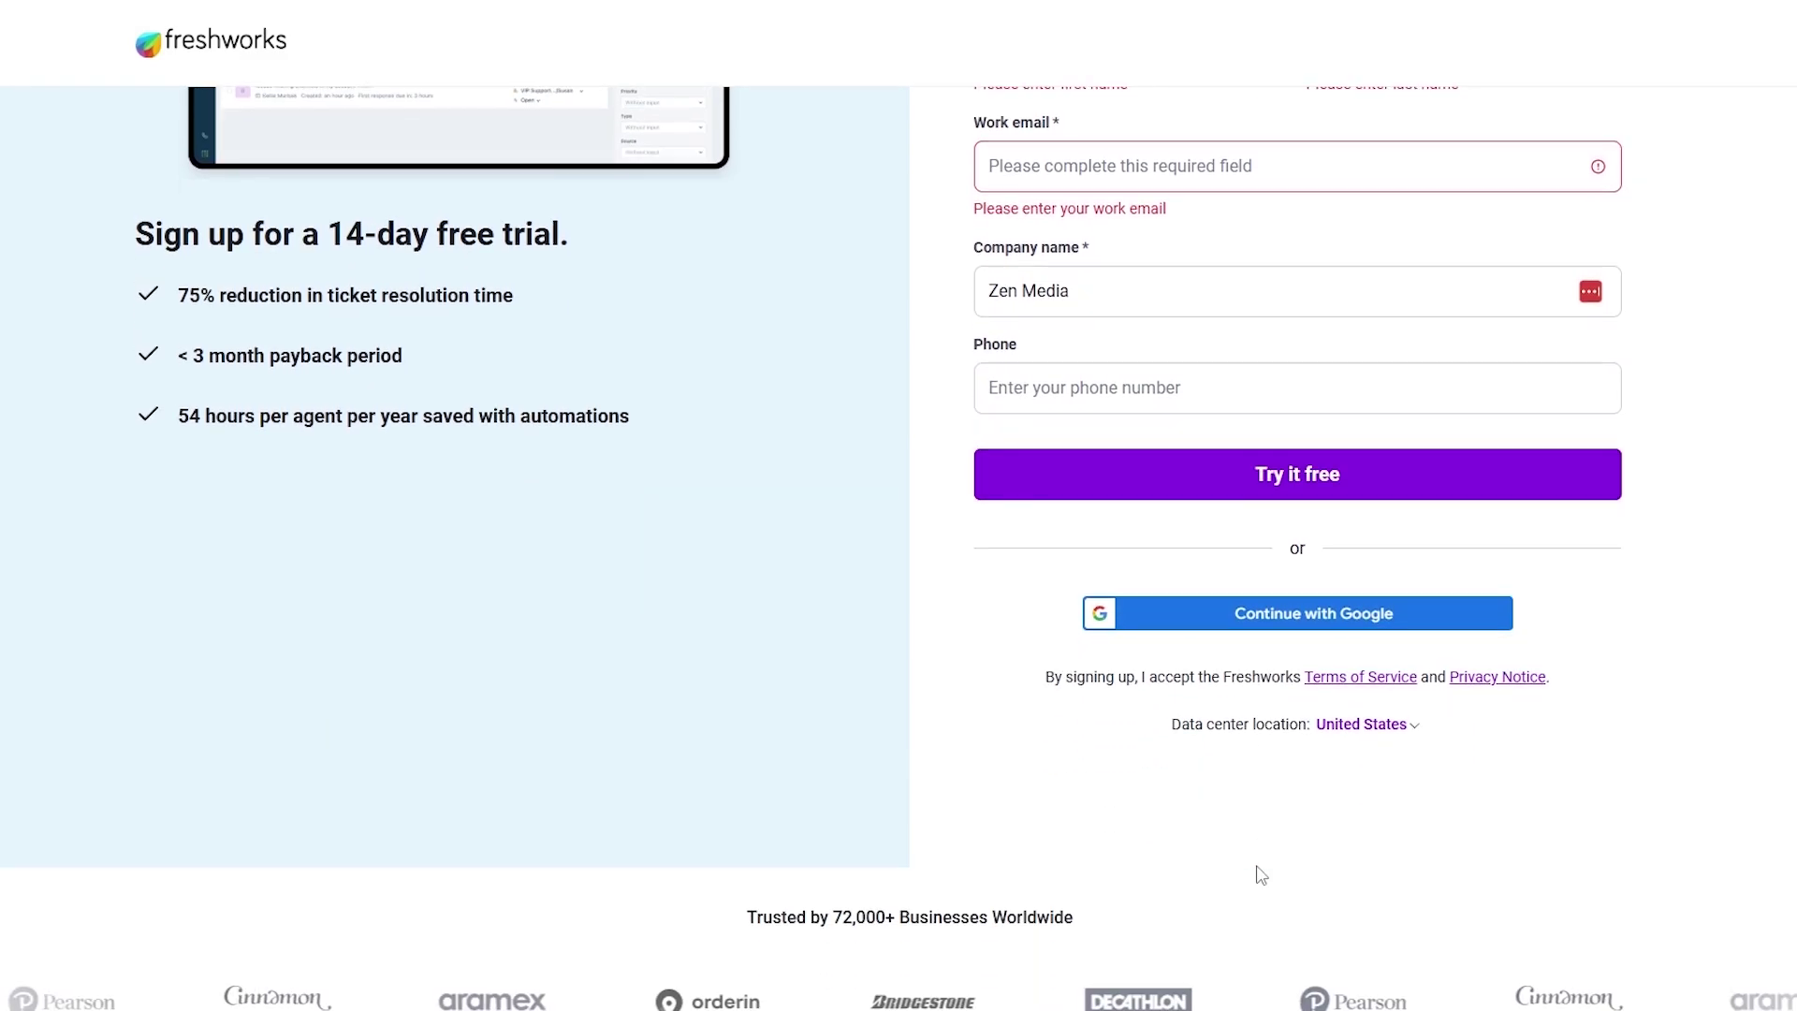
pyautogui.click(1323, 625)
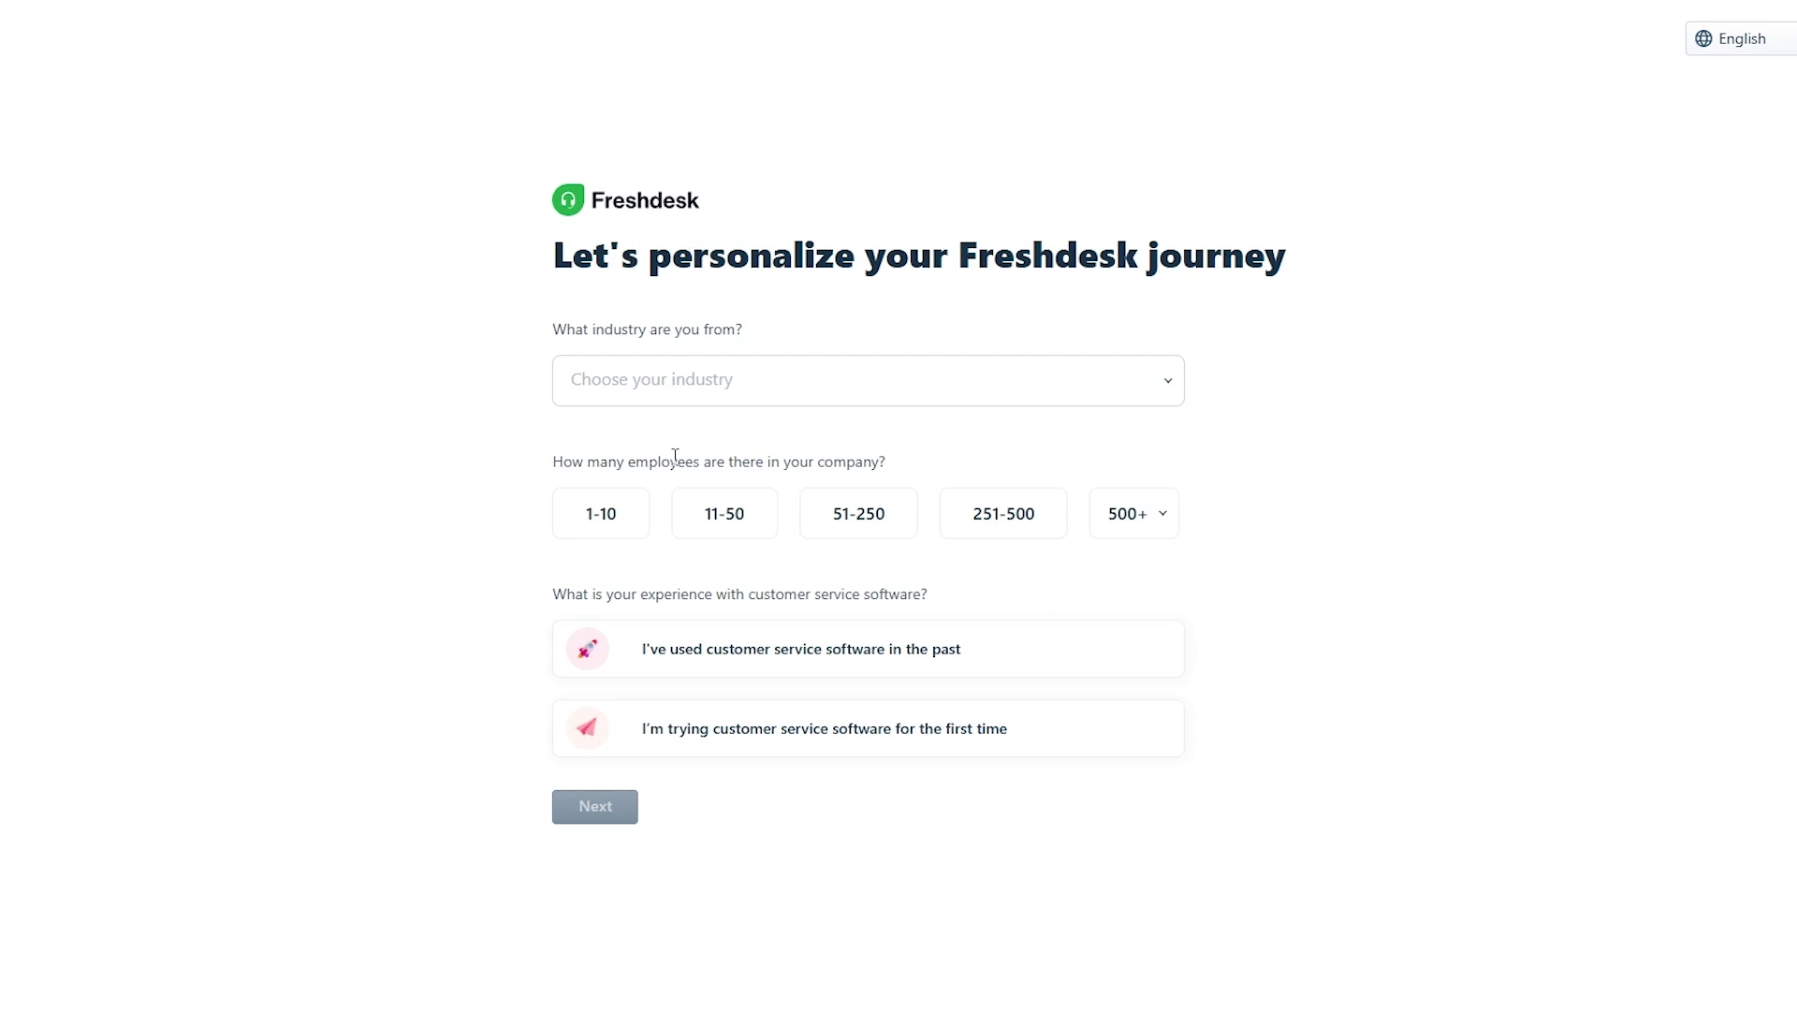
# Choose Media and Entertainment, 1-10 employees, and first-time customer service software user, then continue
pyautogui.moveTo(583, 328); pyautogui.dragTo(675, 329)
pyautogui.moveTo(589, 460); pyautogui.dragTo(637, 460)
pyautogui.click(564, 378)
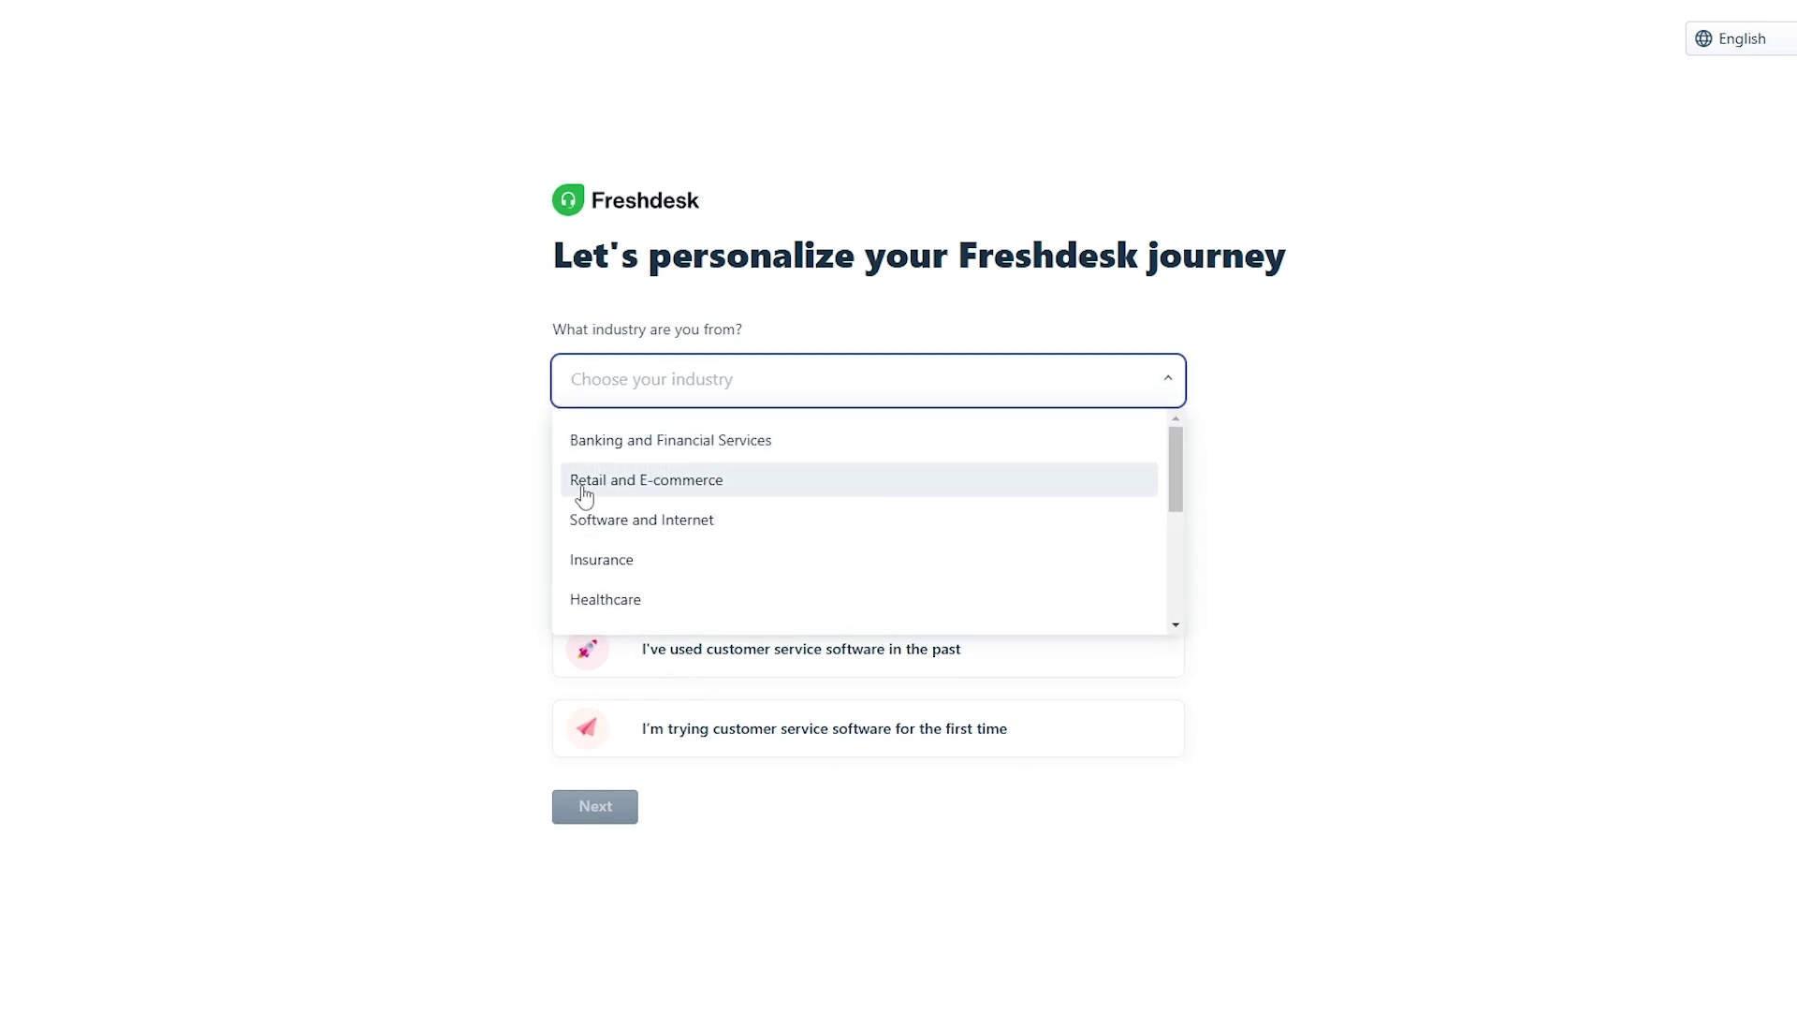
pyautogui.scroll(-3, 635, 506)
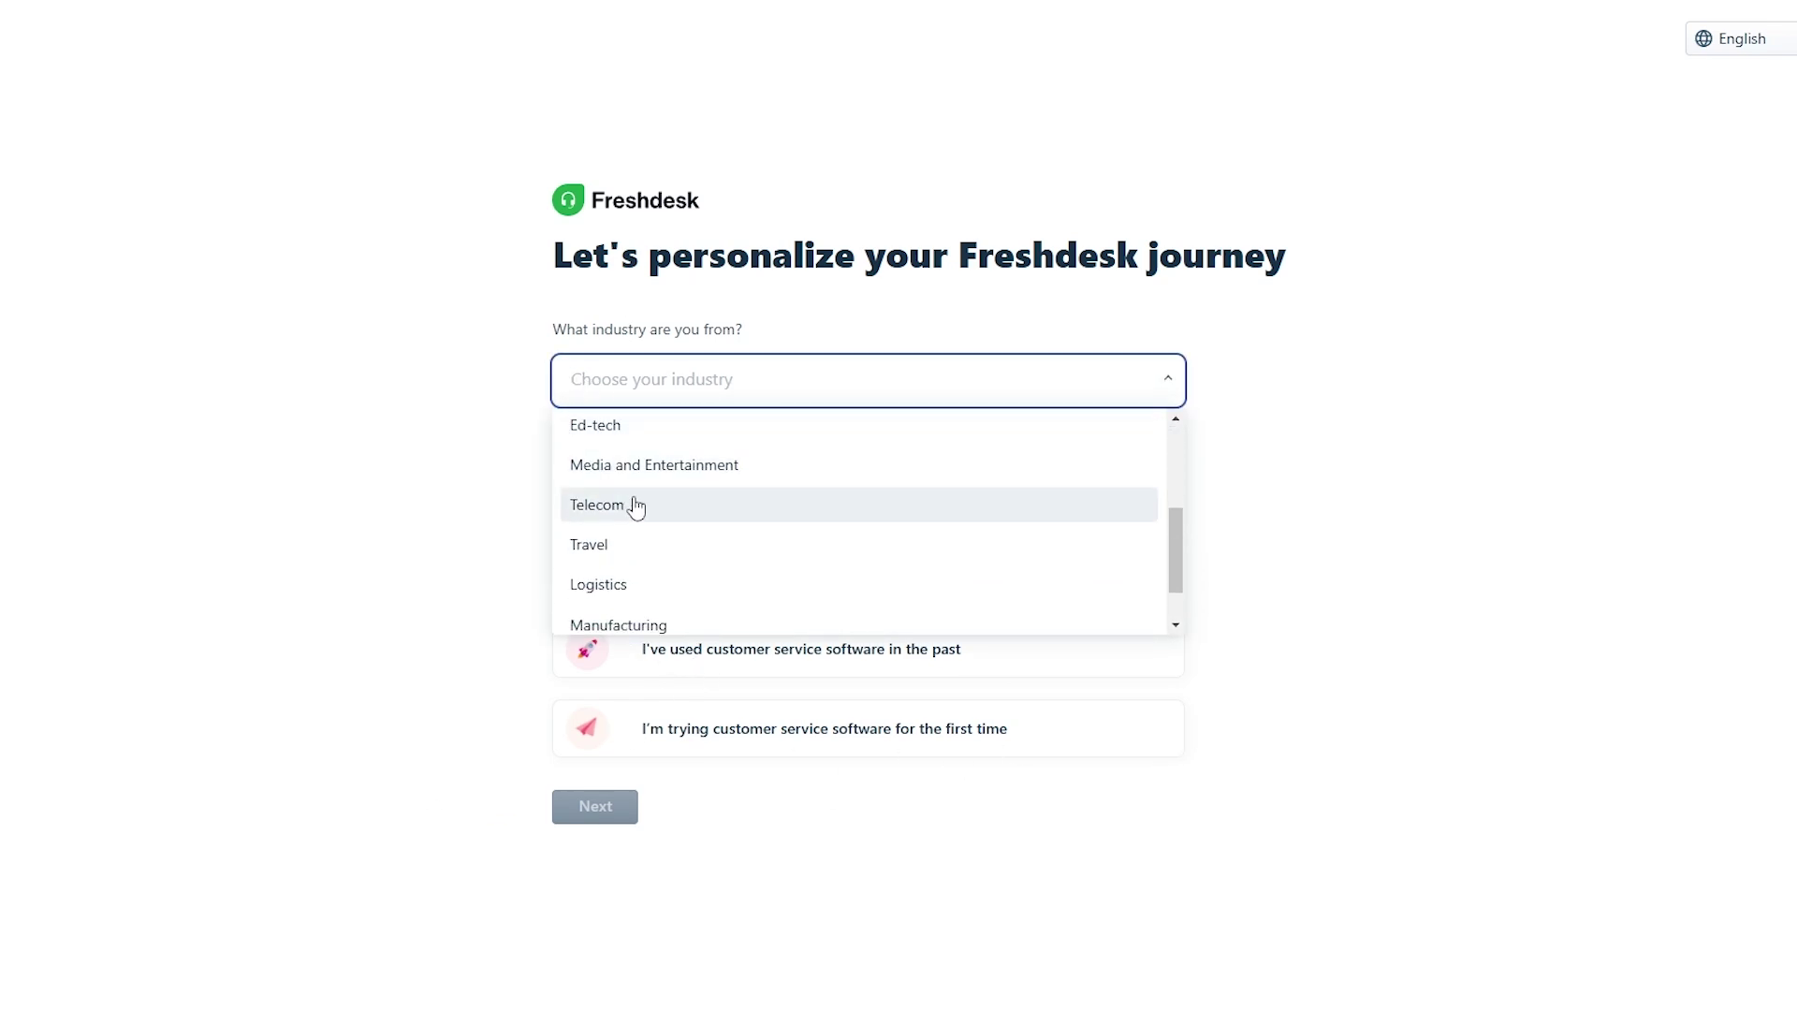
pyautogui.click(704, 487)
pyautogui.click(566, 521)
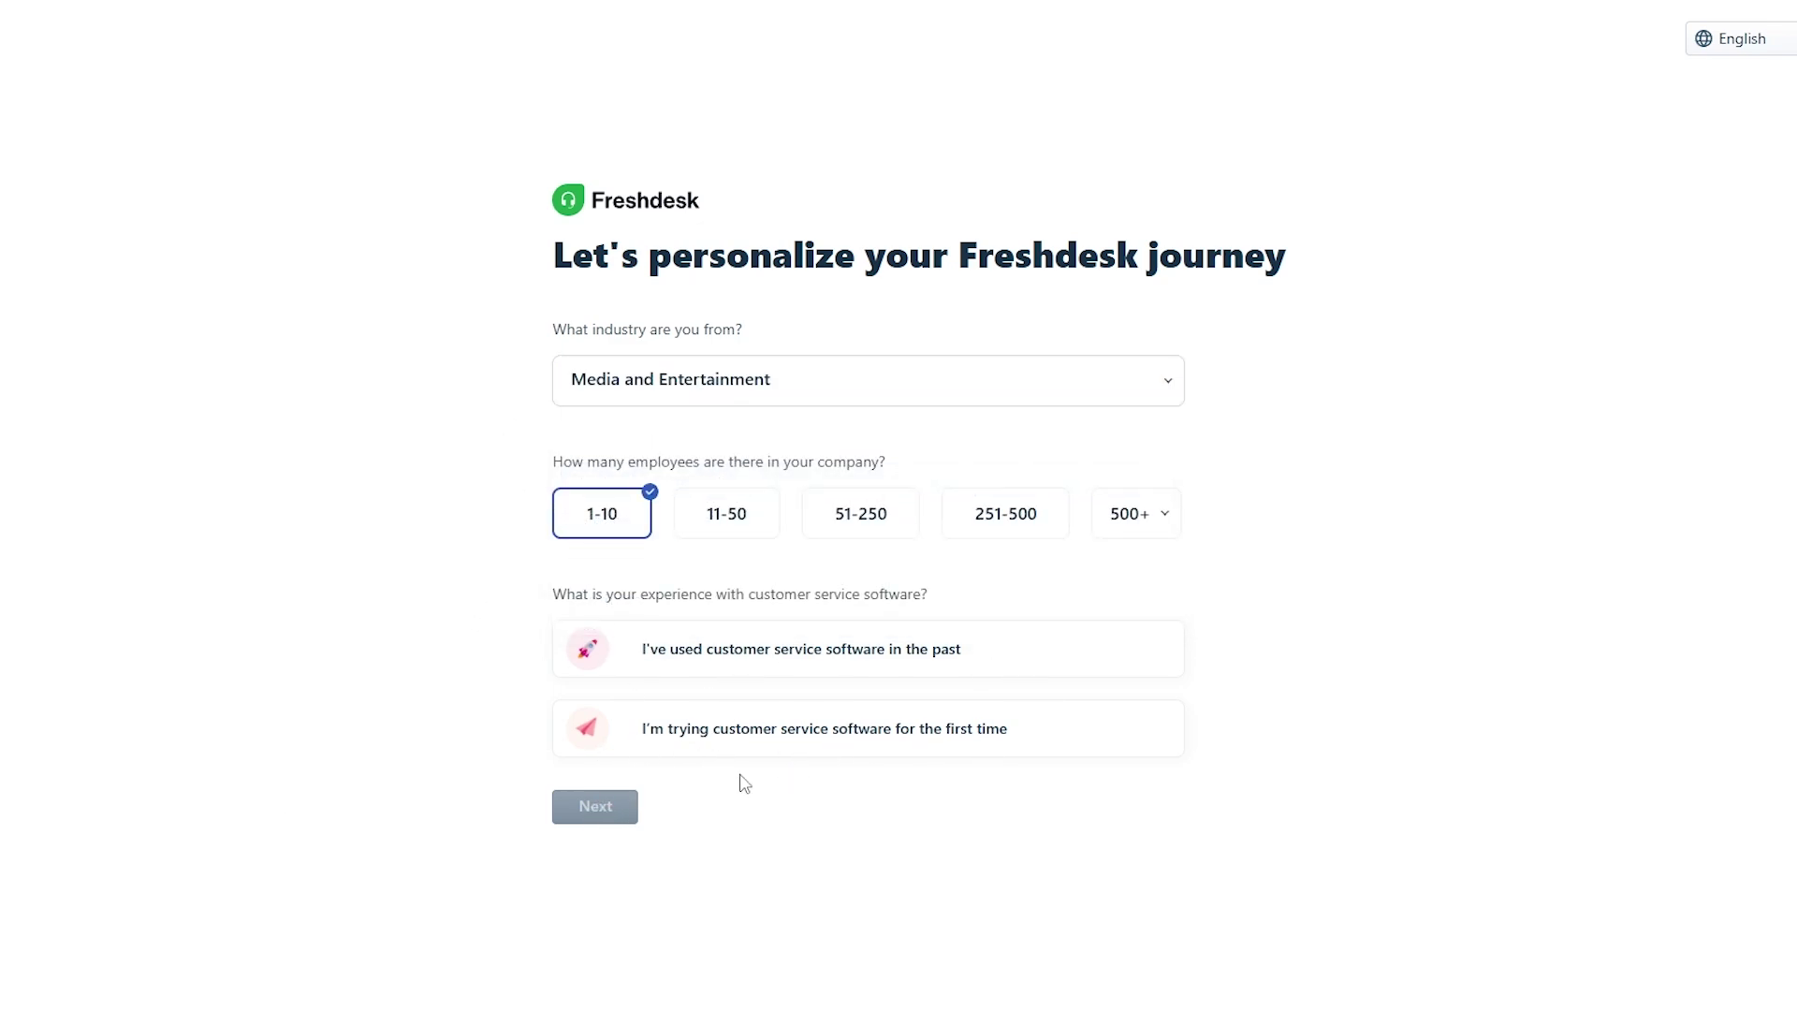
pyautogui.click(763, 741)
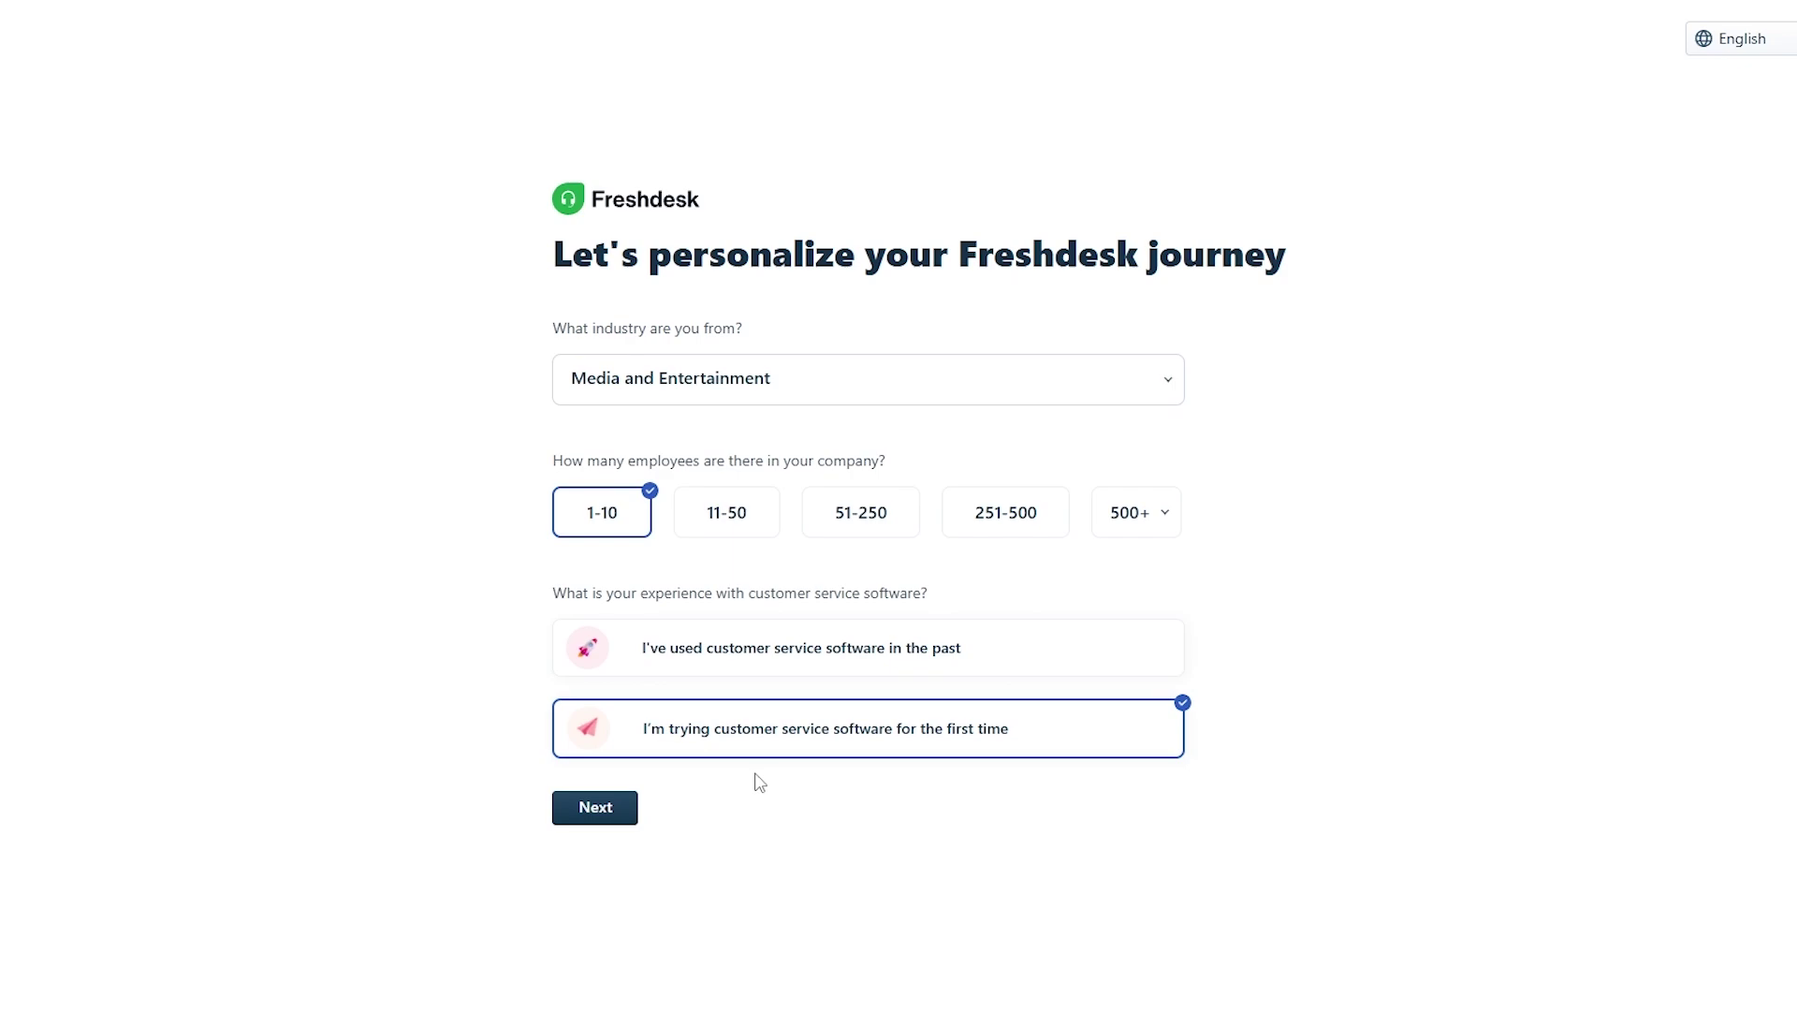
pyautogui.click(593, 811)
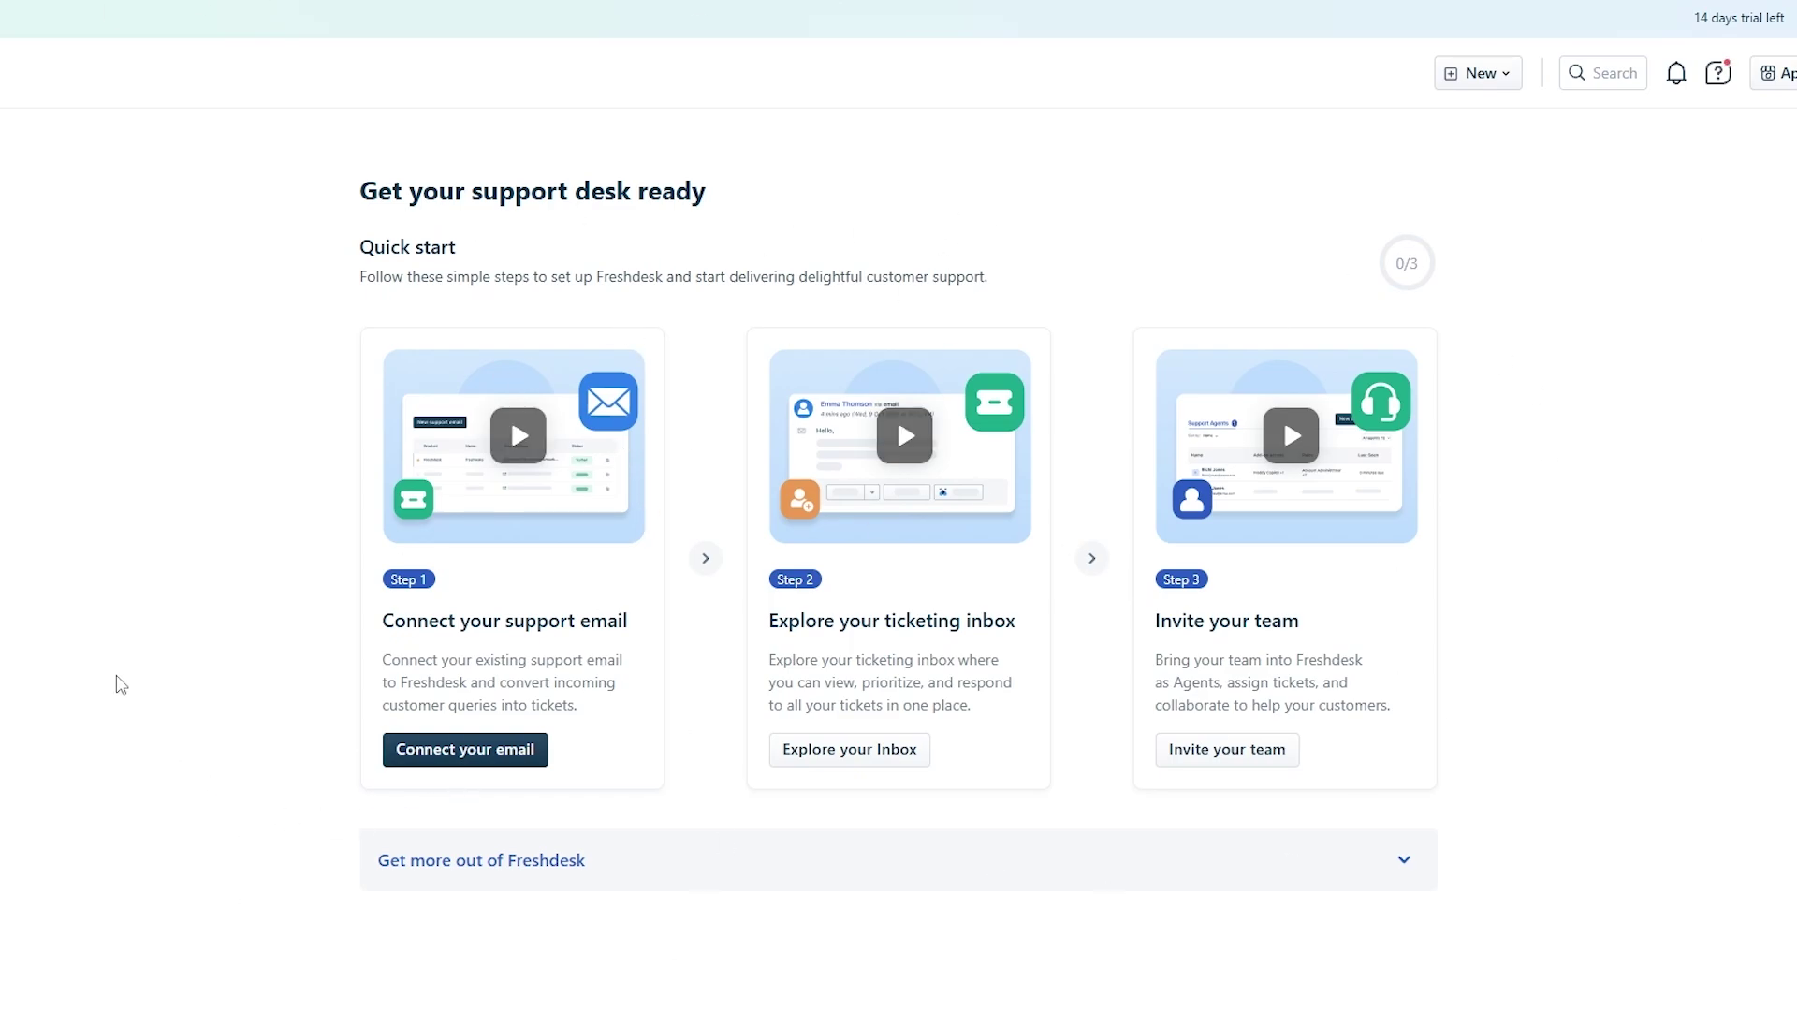
pyautogui.moveTo(392, 221); pyautogui.dragTo(605, 225)
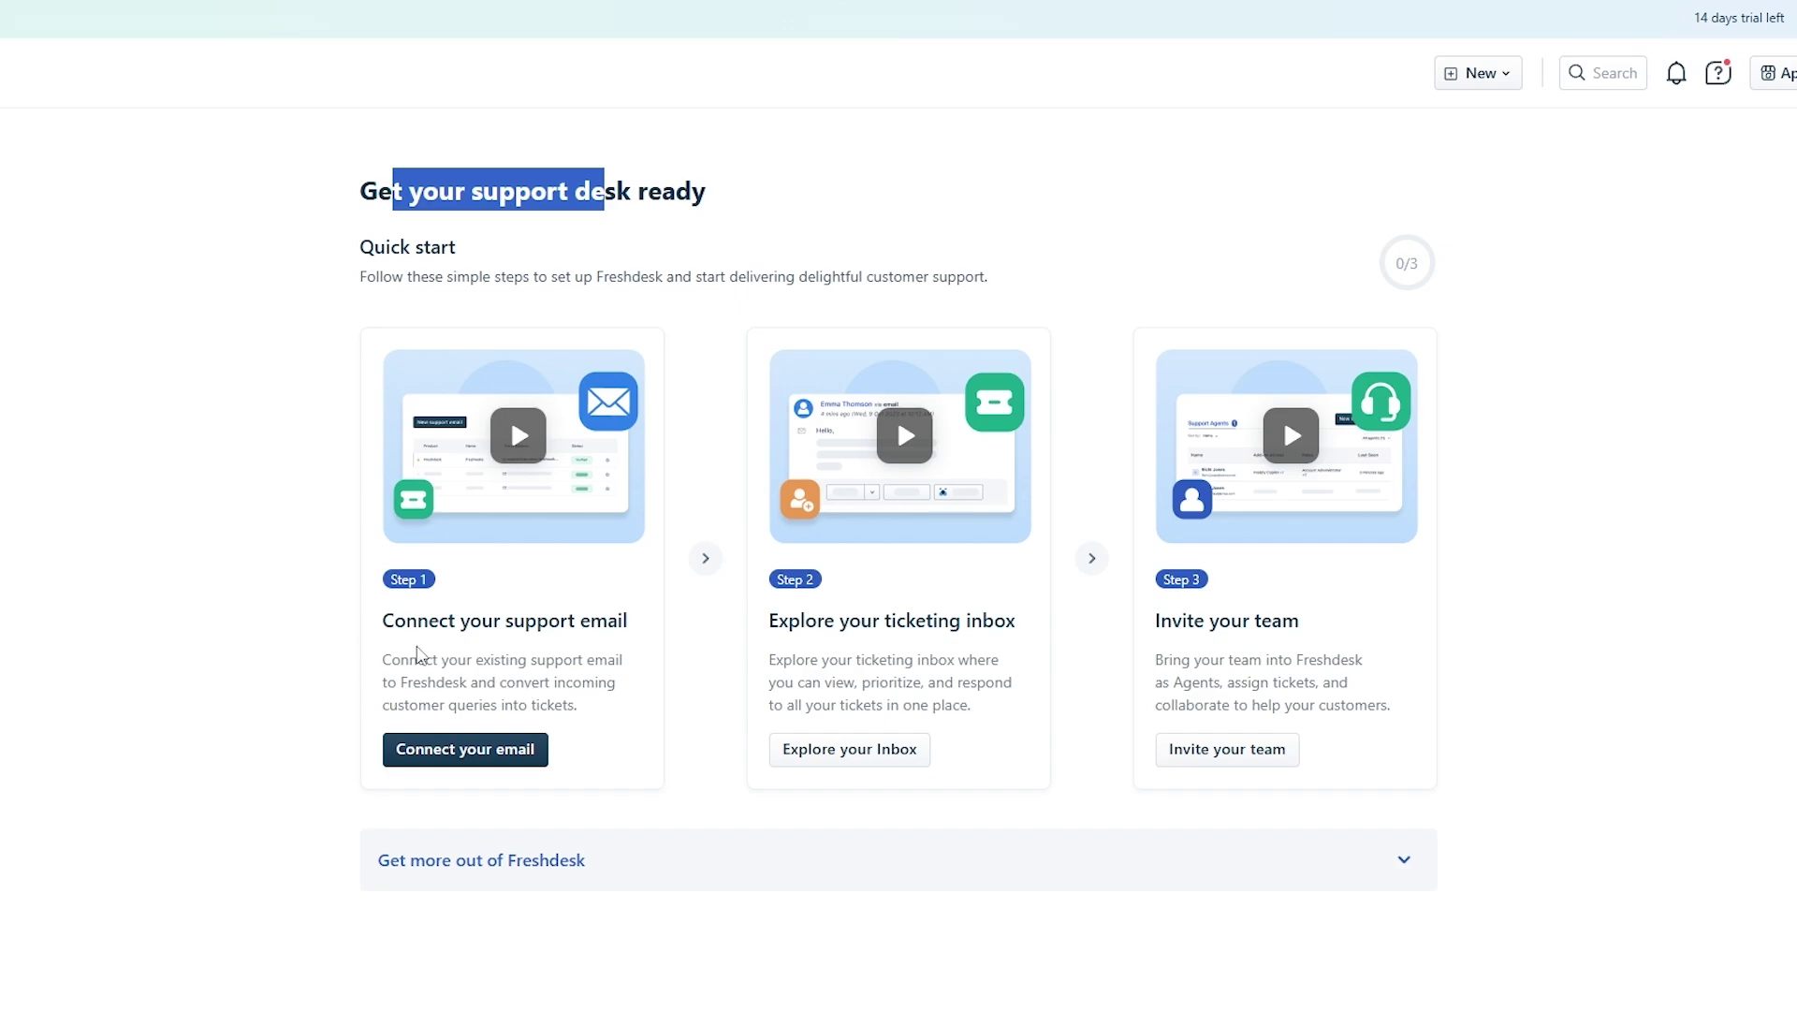
pyautogui.moveTo(446, 622); pyautogui.dragTo(553, 625)
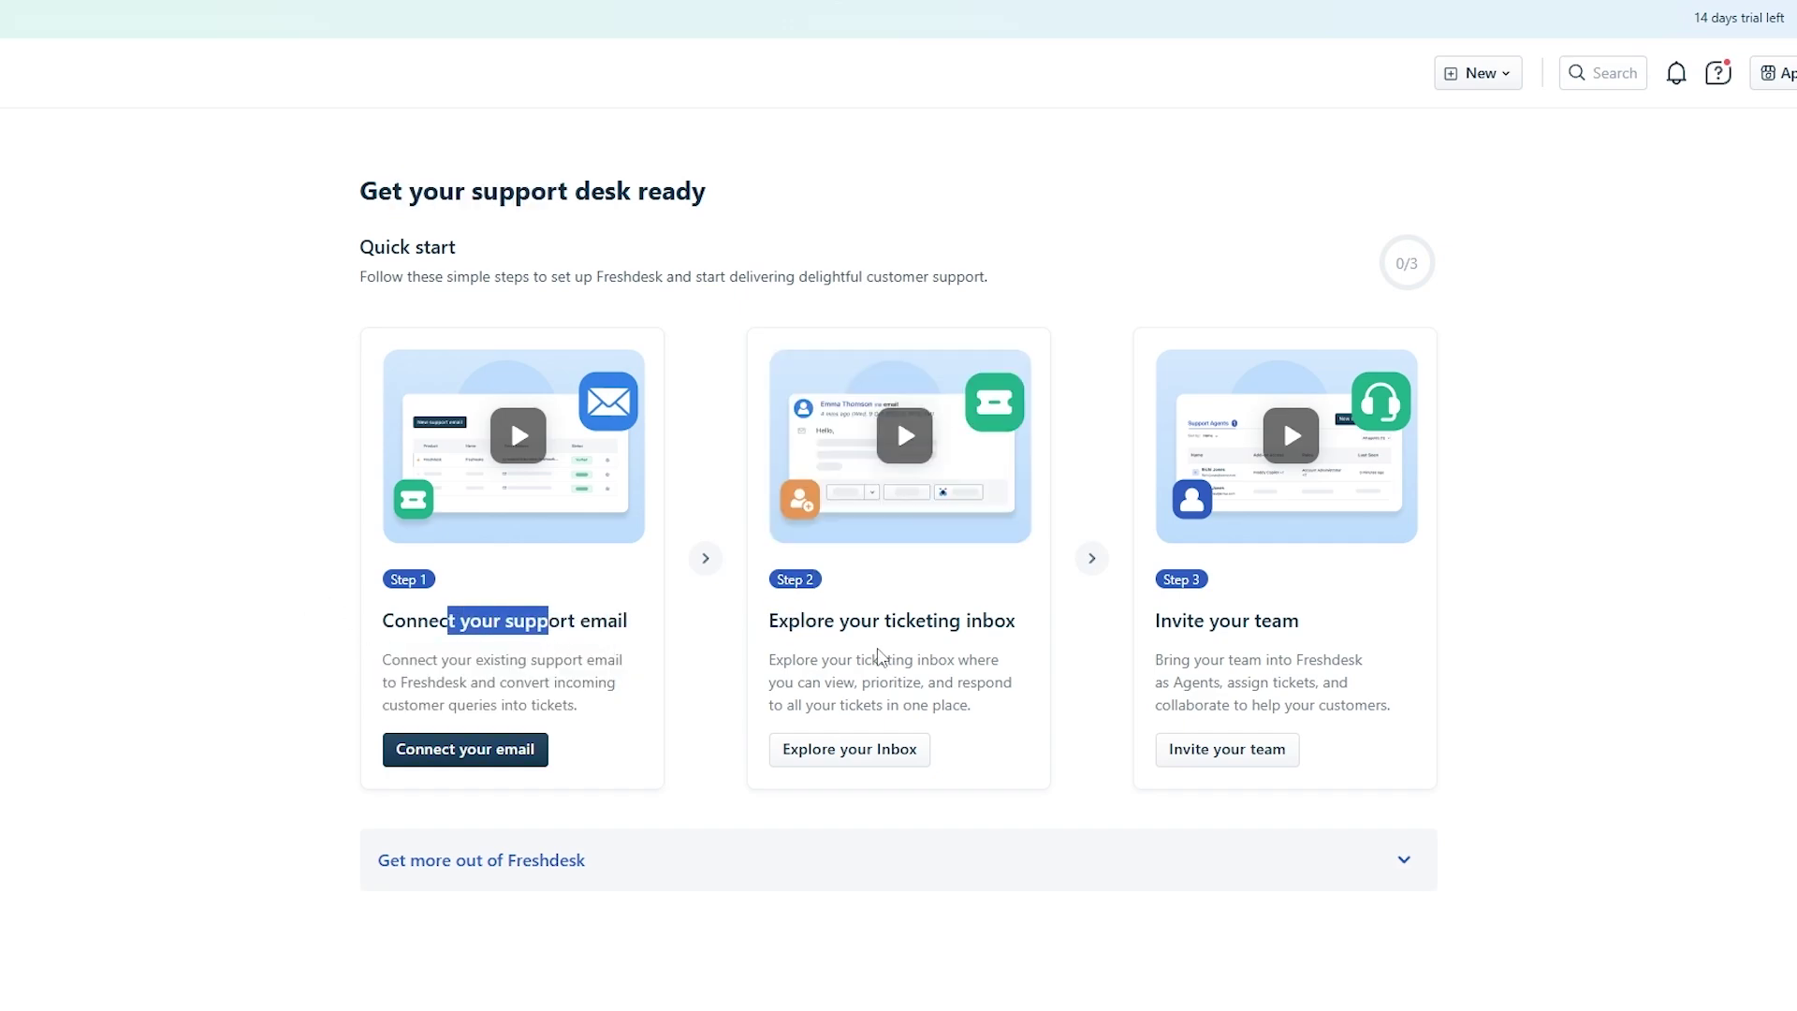
pyautogui.moveTo(843, 623); pyautogui.dragTo(1060, 630)
pyautogui.moveTo(1191, 615); pyautogui.dragTo(1304, 620)
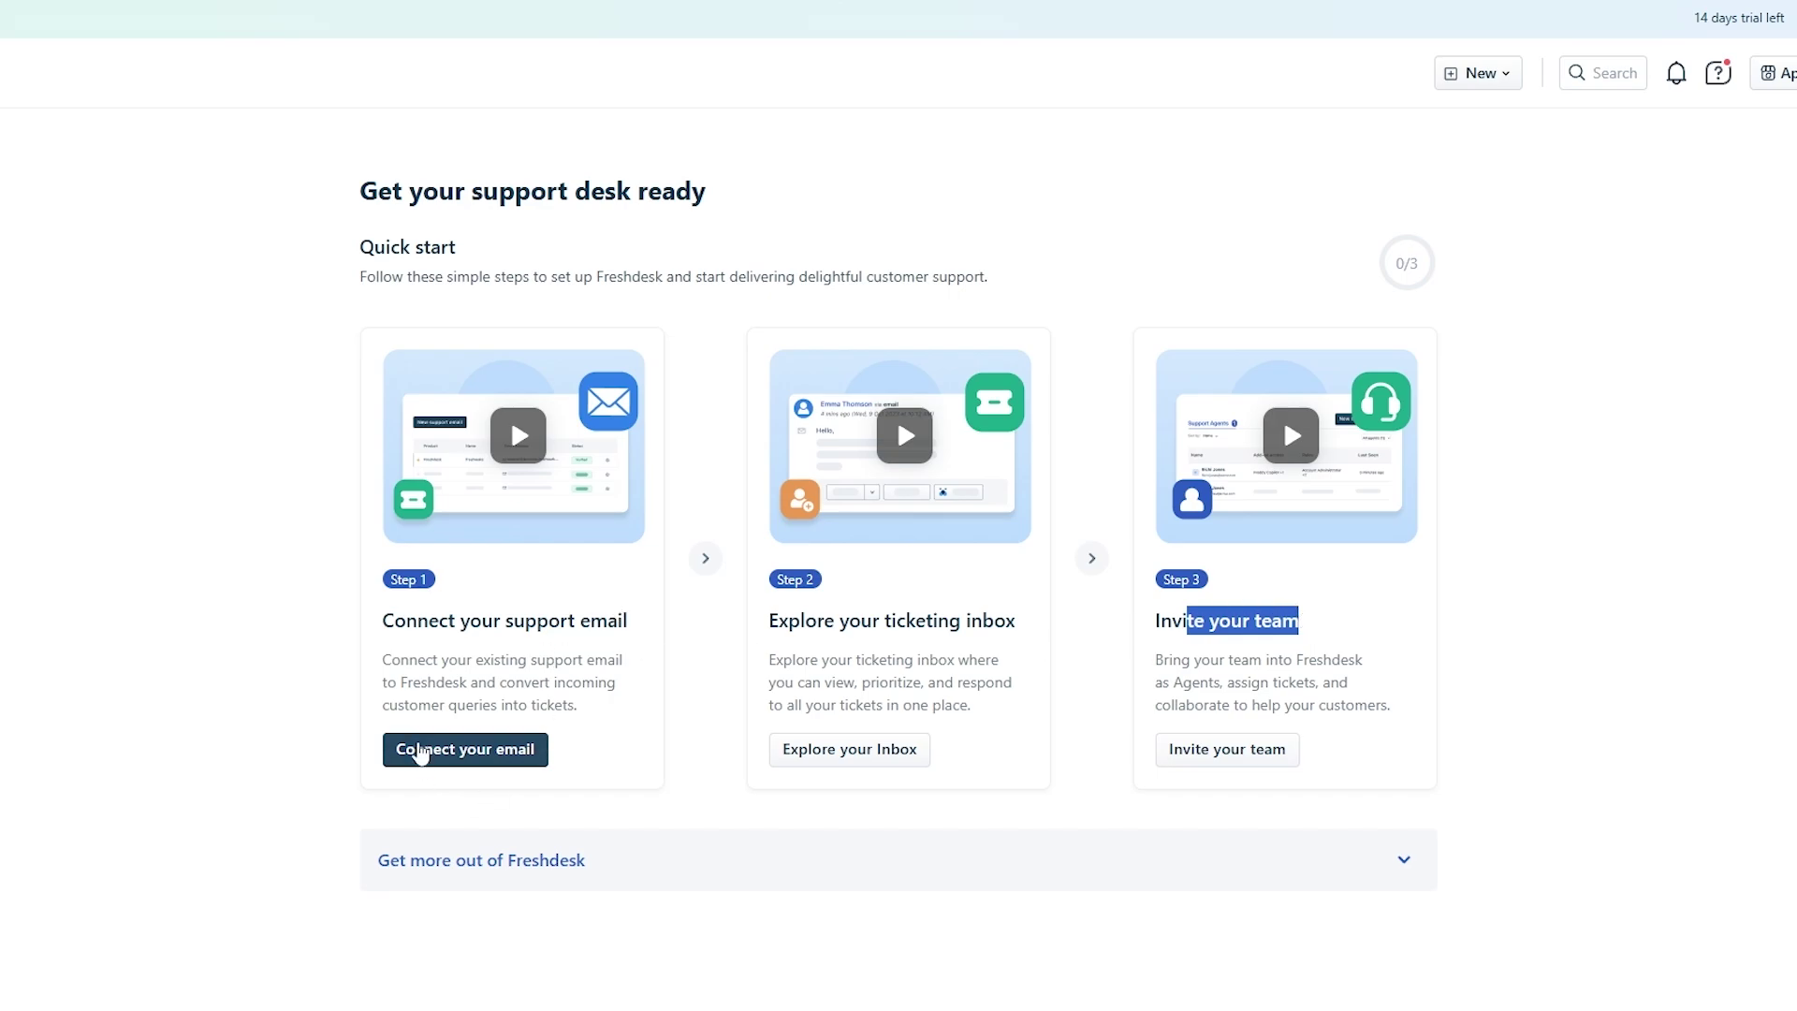
pyautogui.moveTo(451, 623); pyautogui.dragTo(646, 616)
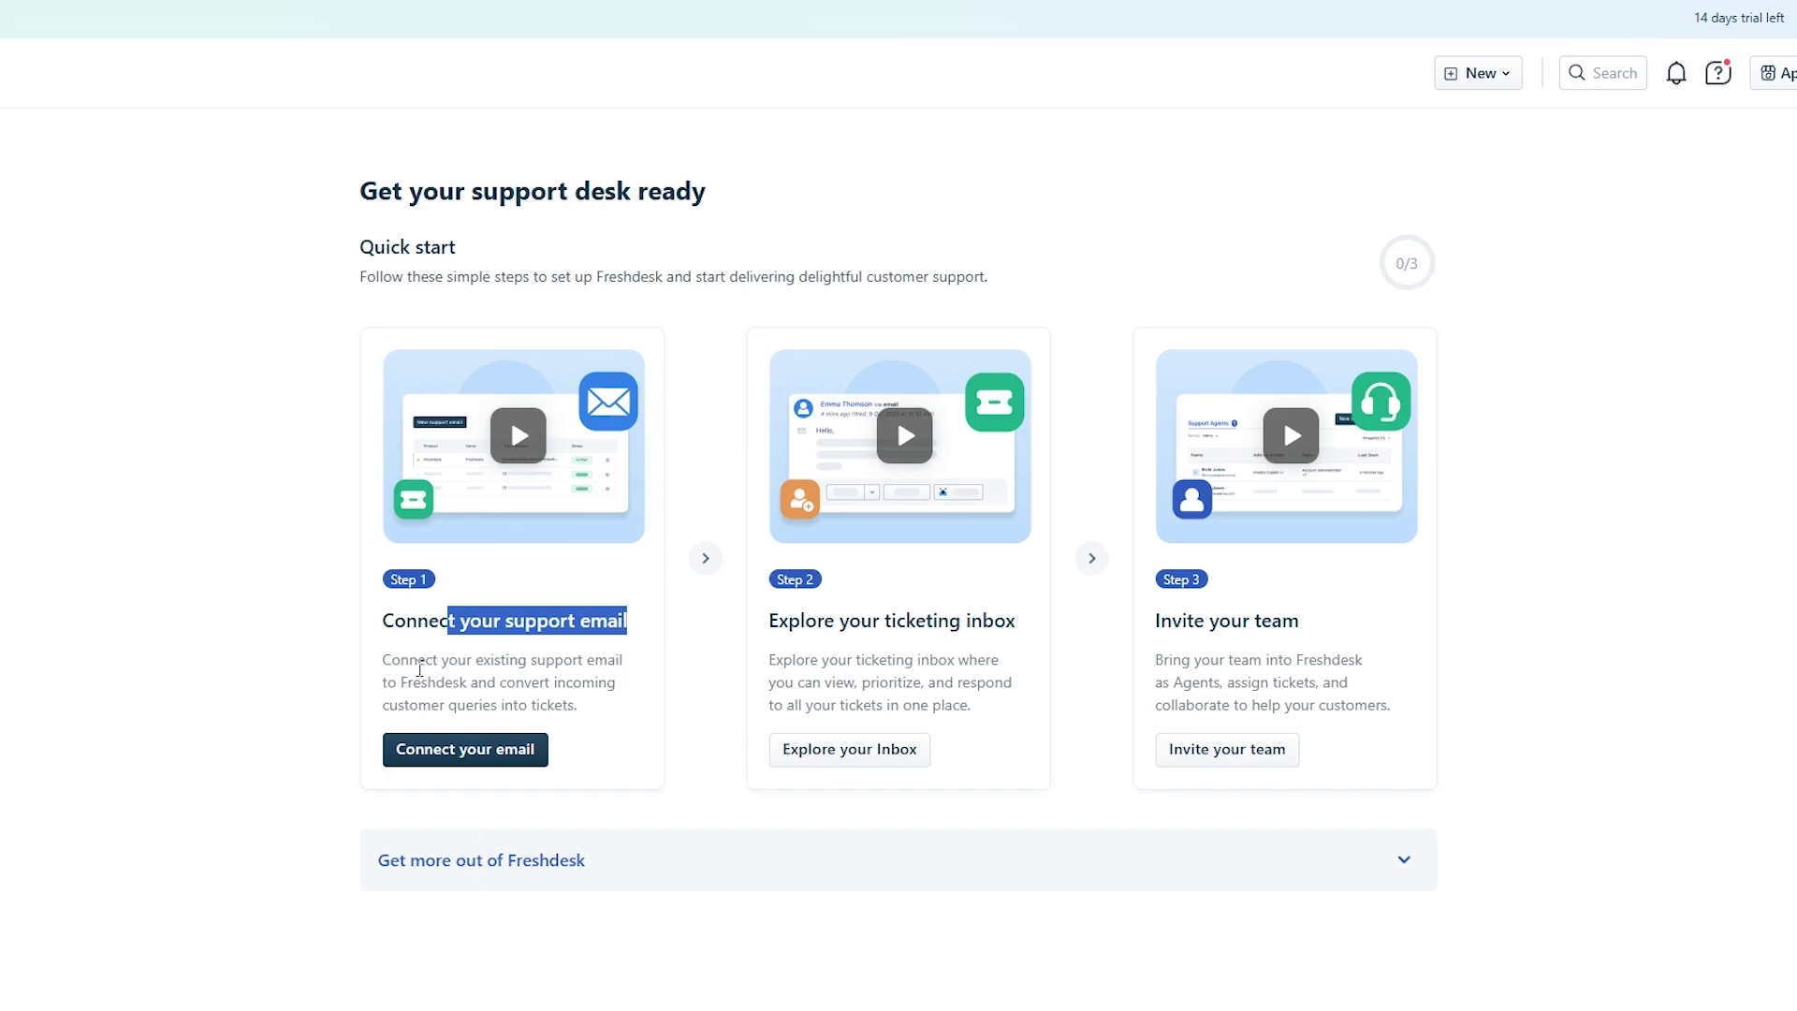
pyautogui.click(493, 746)
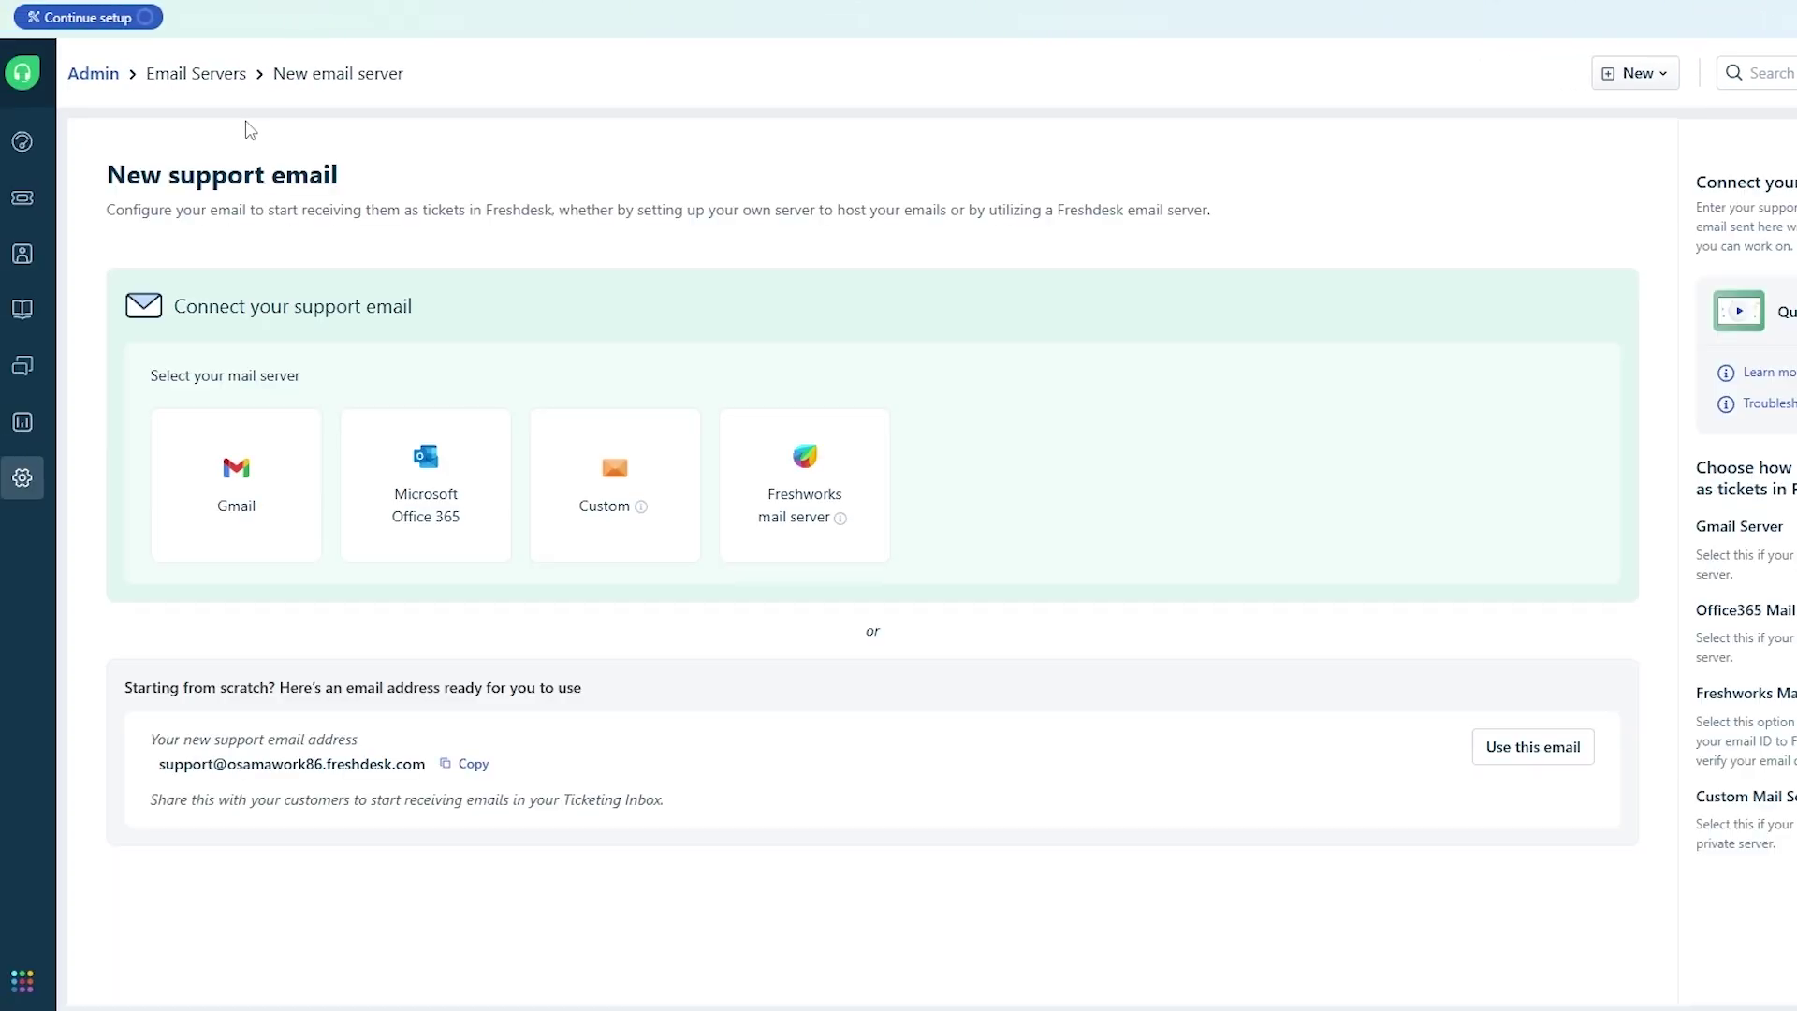
pyautogui.moveTo(240, 478)
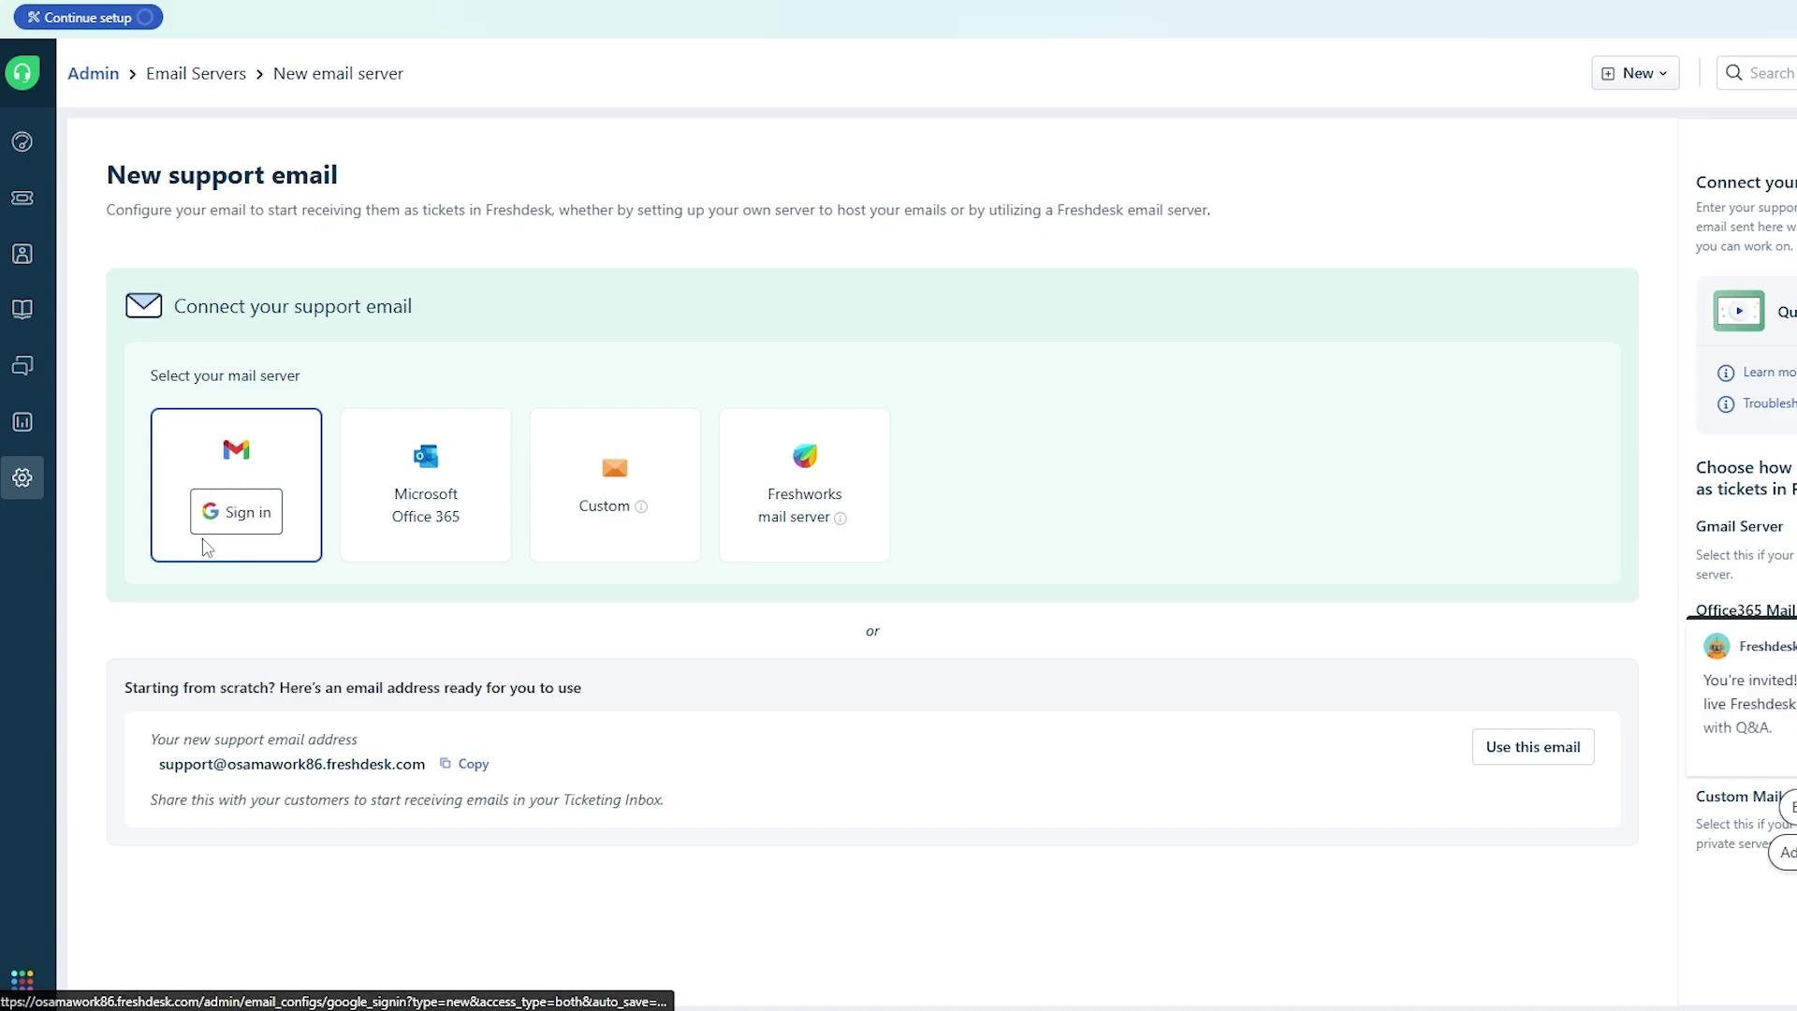
pyautogui.moveTo(393, 454)
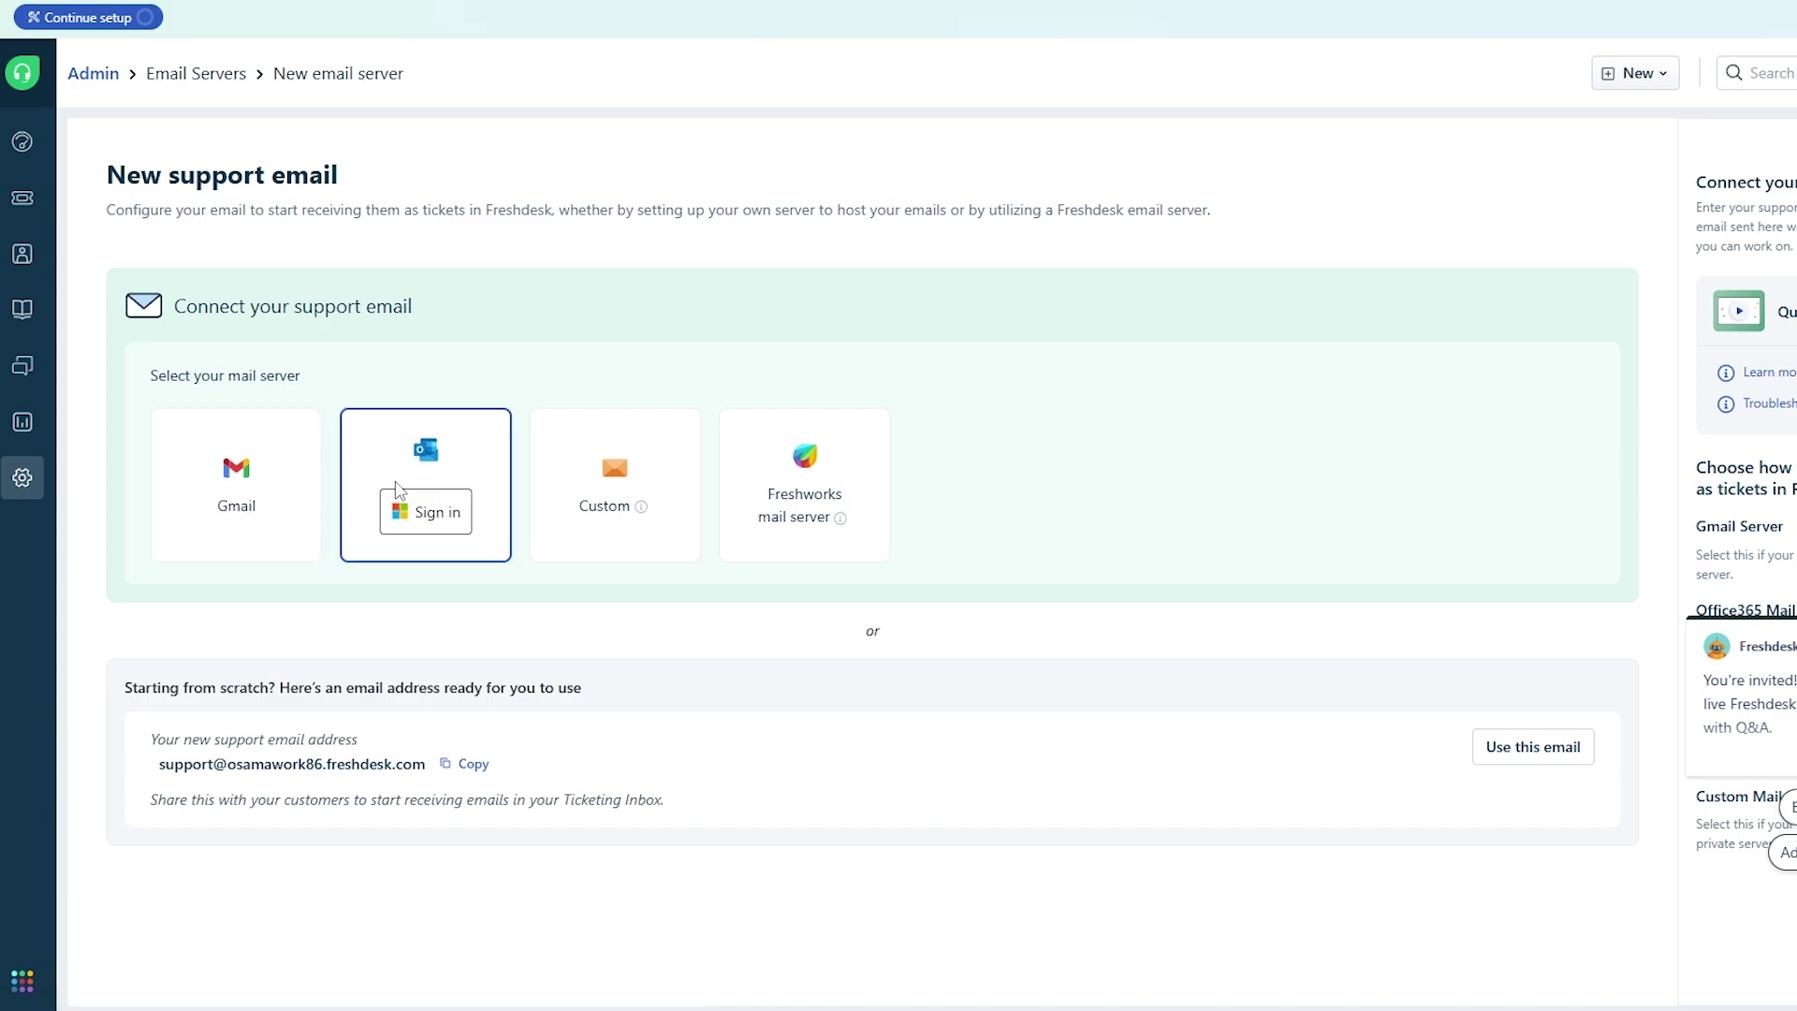
pyautogui.moveTo(619, 516)
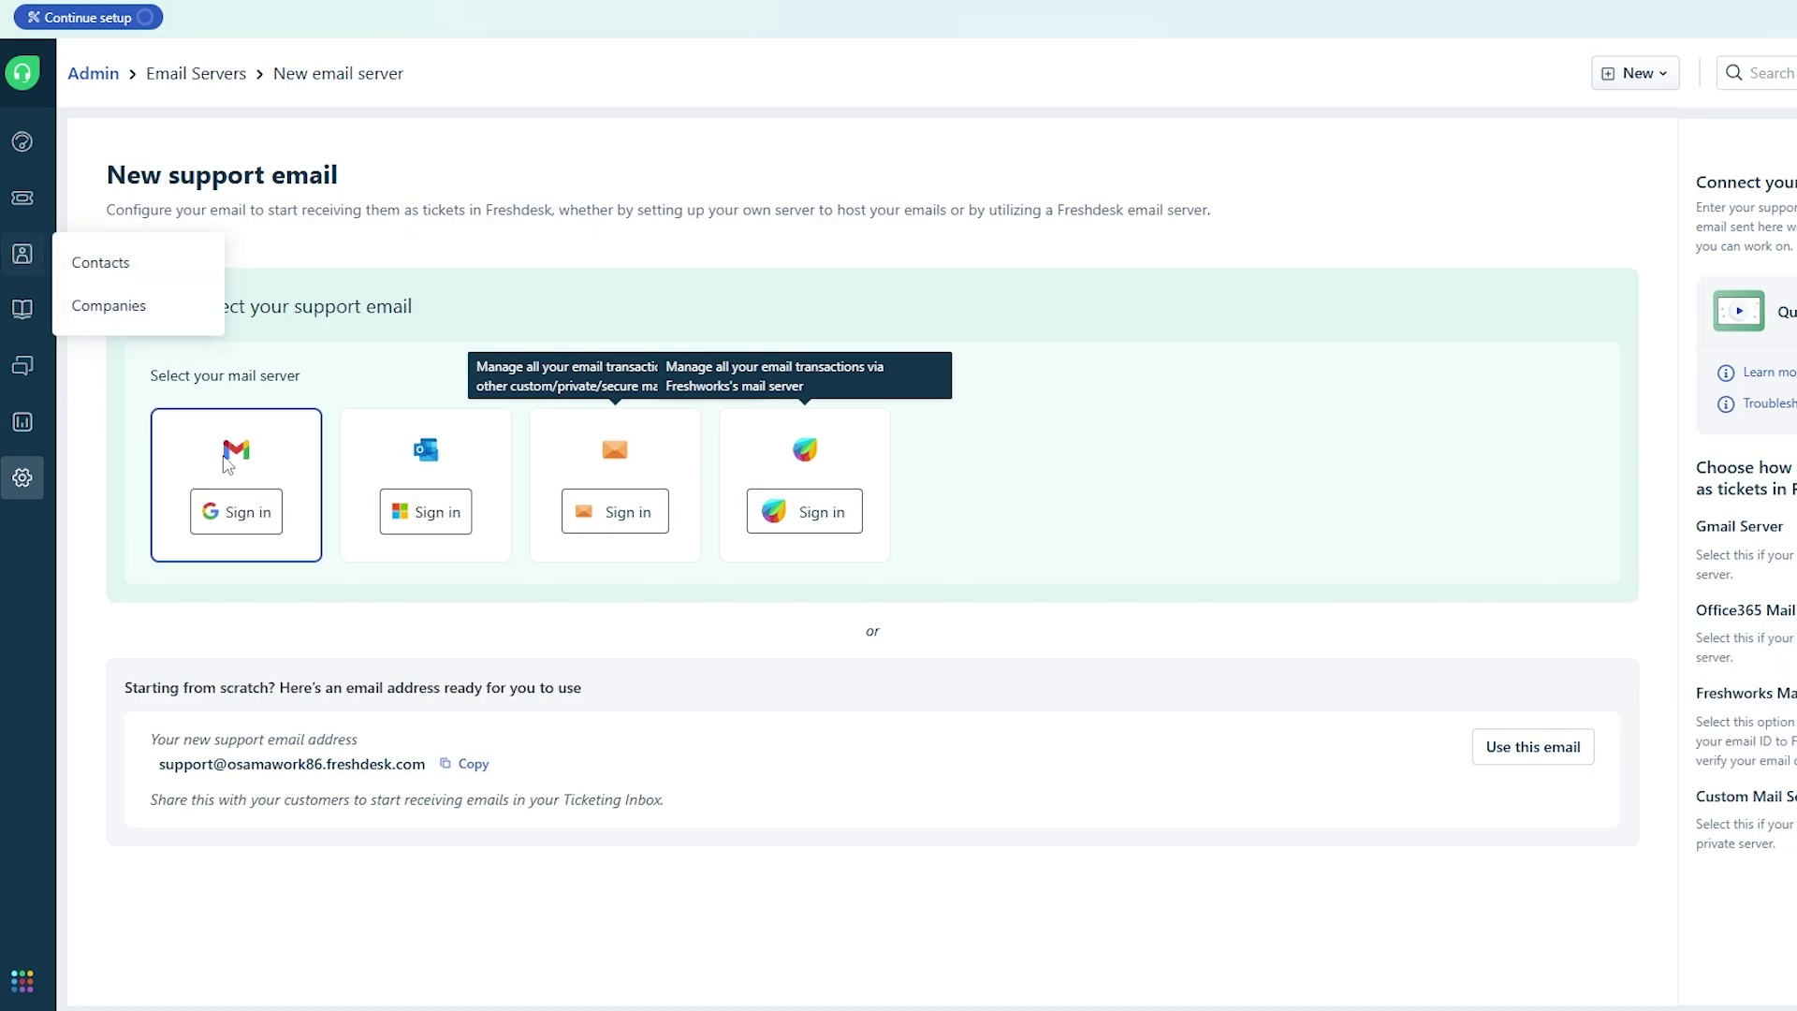
# Connect Gmail with the store's support Google account and grant Freshdesk read and send access
pyautogui.click(262, 560)
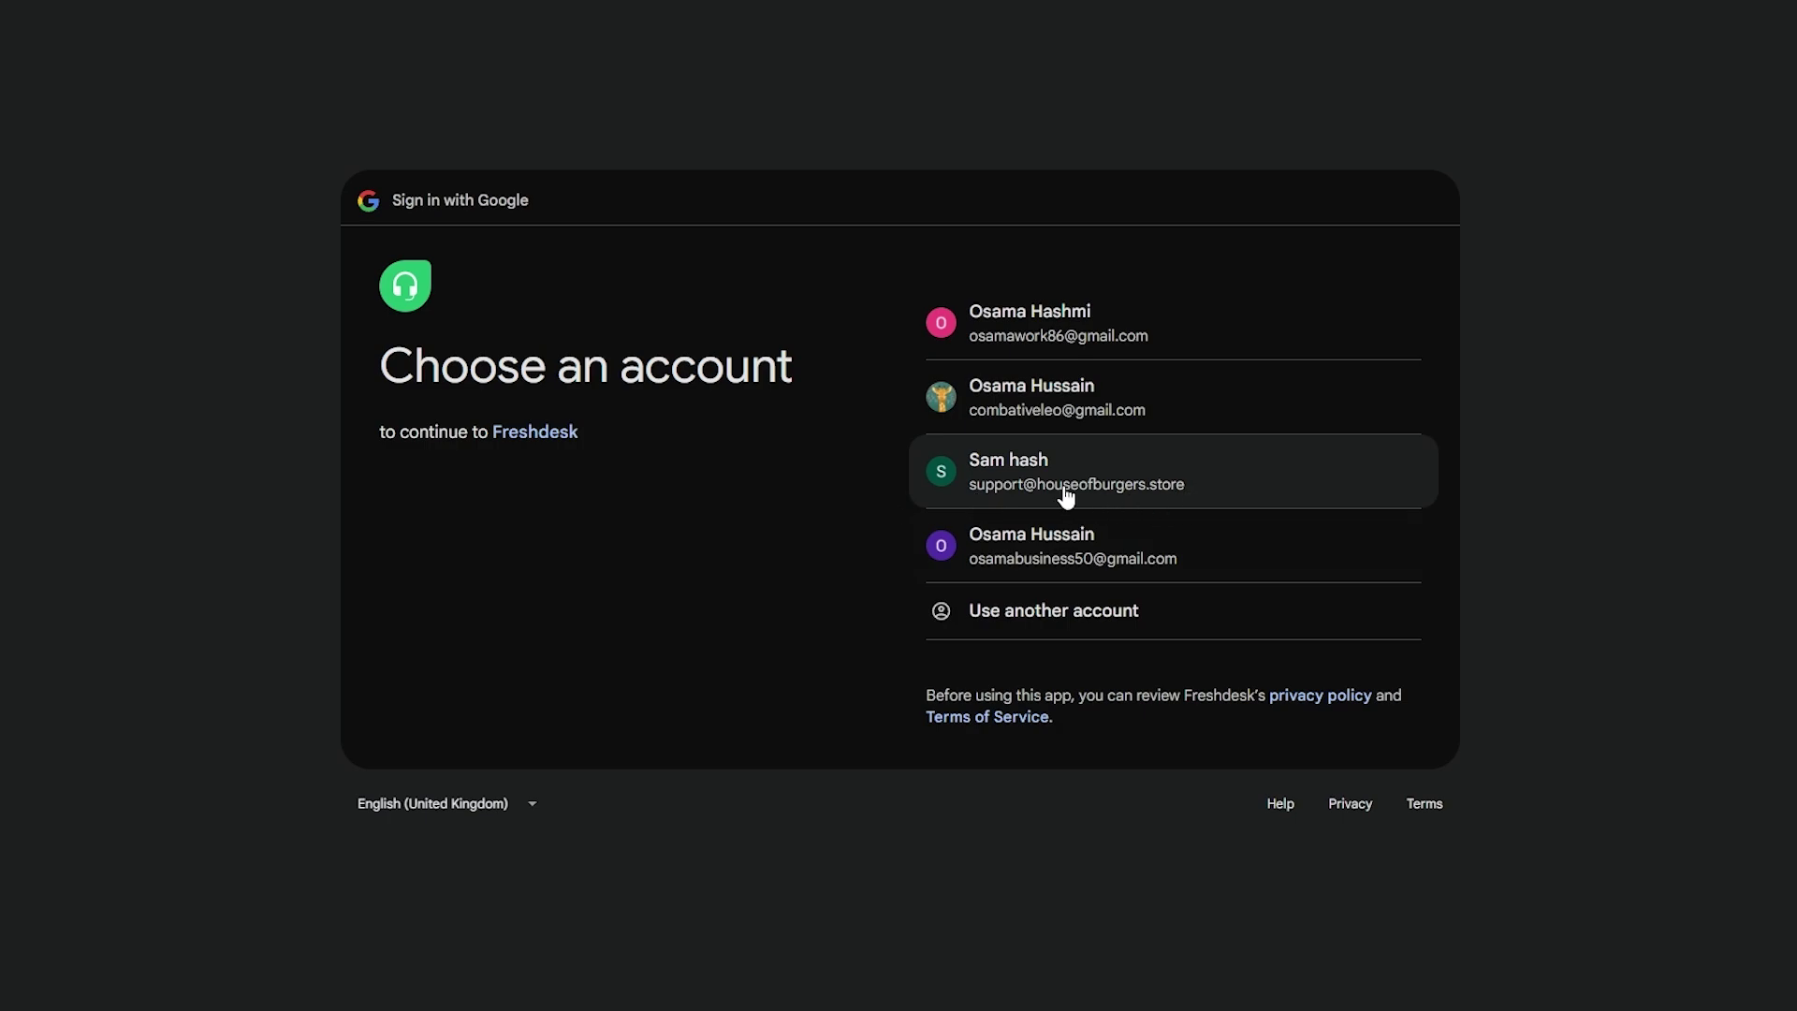
pyautogui.click(1119, 481)
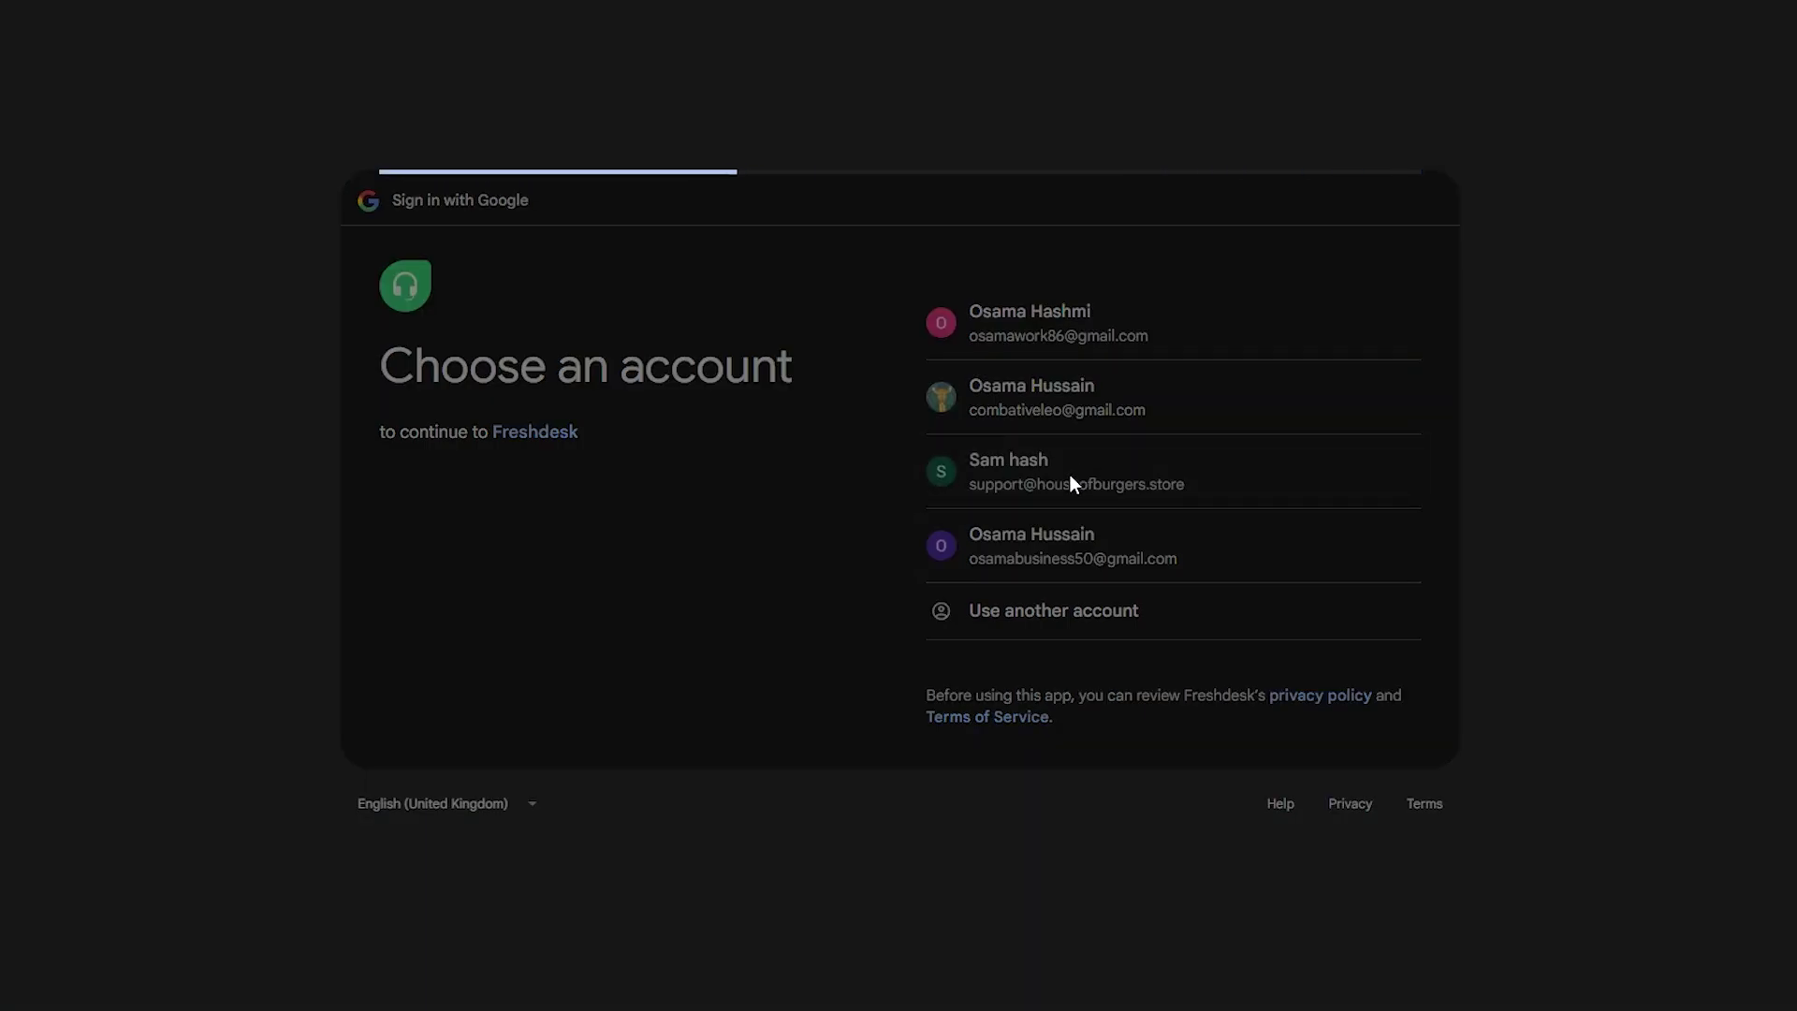
pyautogui.click(1318, 613)
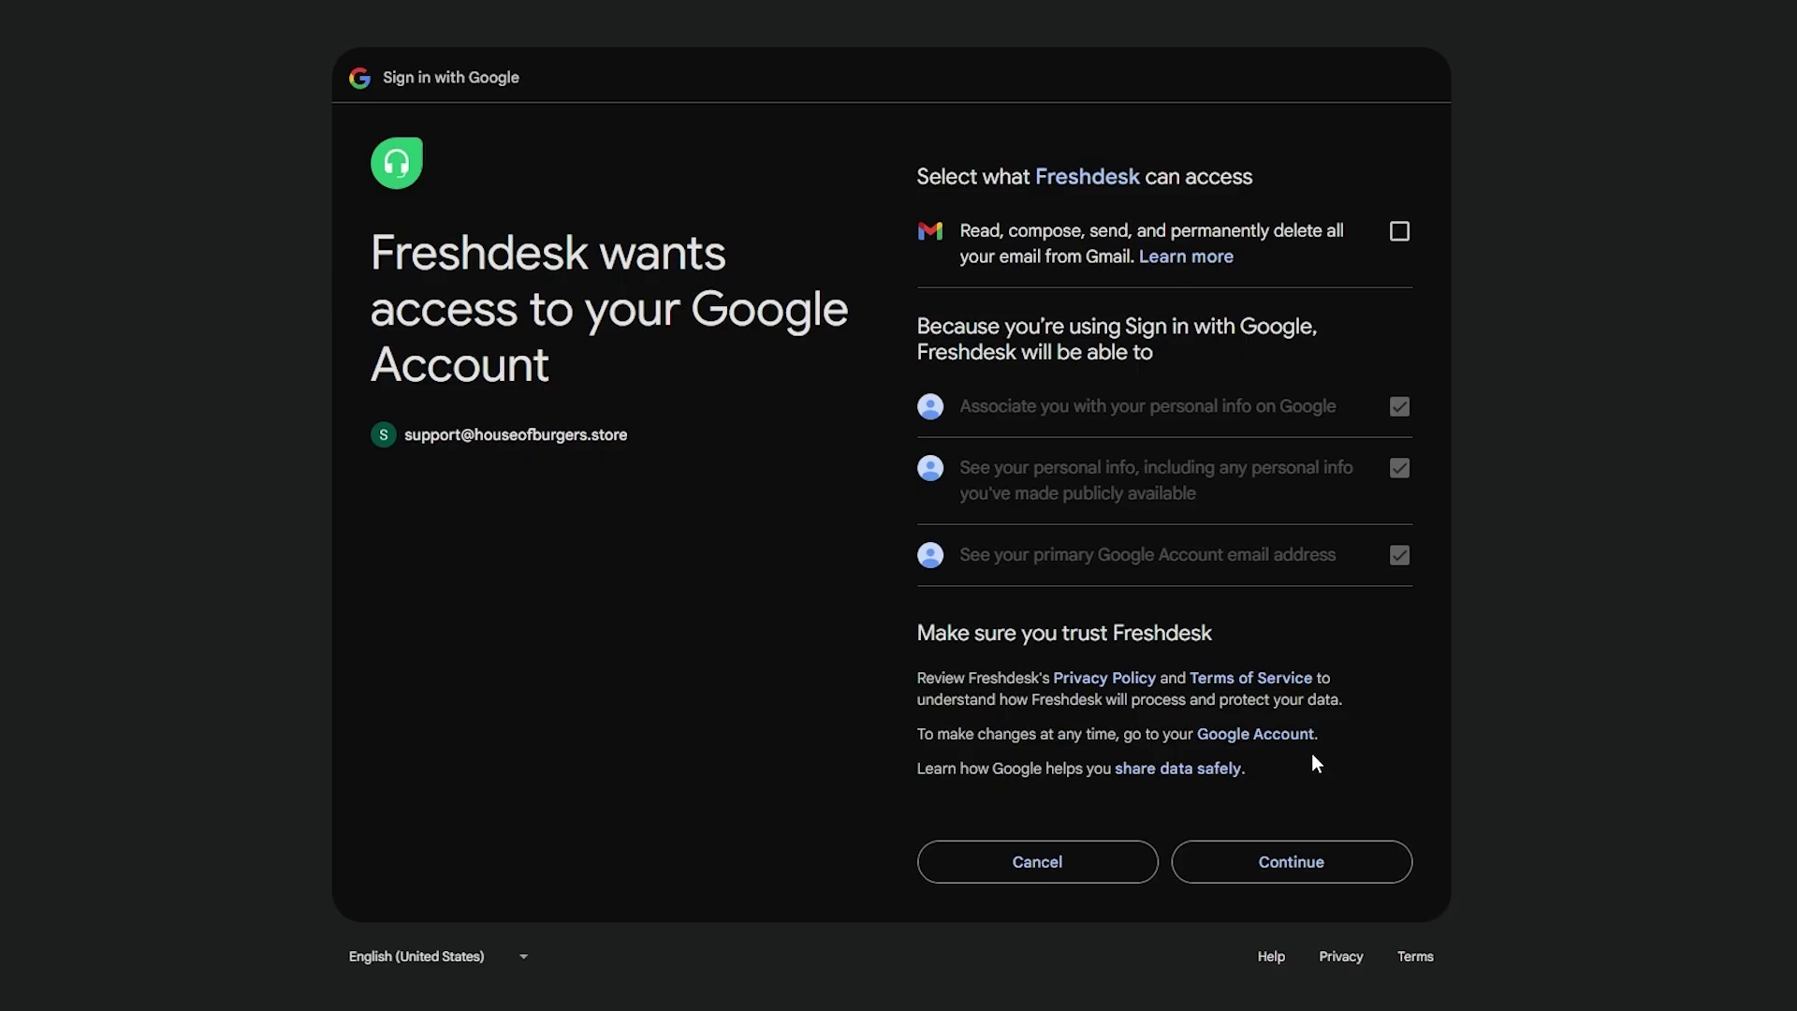
pyautogui.click(1399, 232)
pyautogui.click(1240, 854)
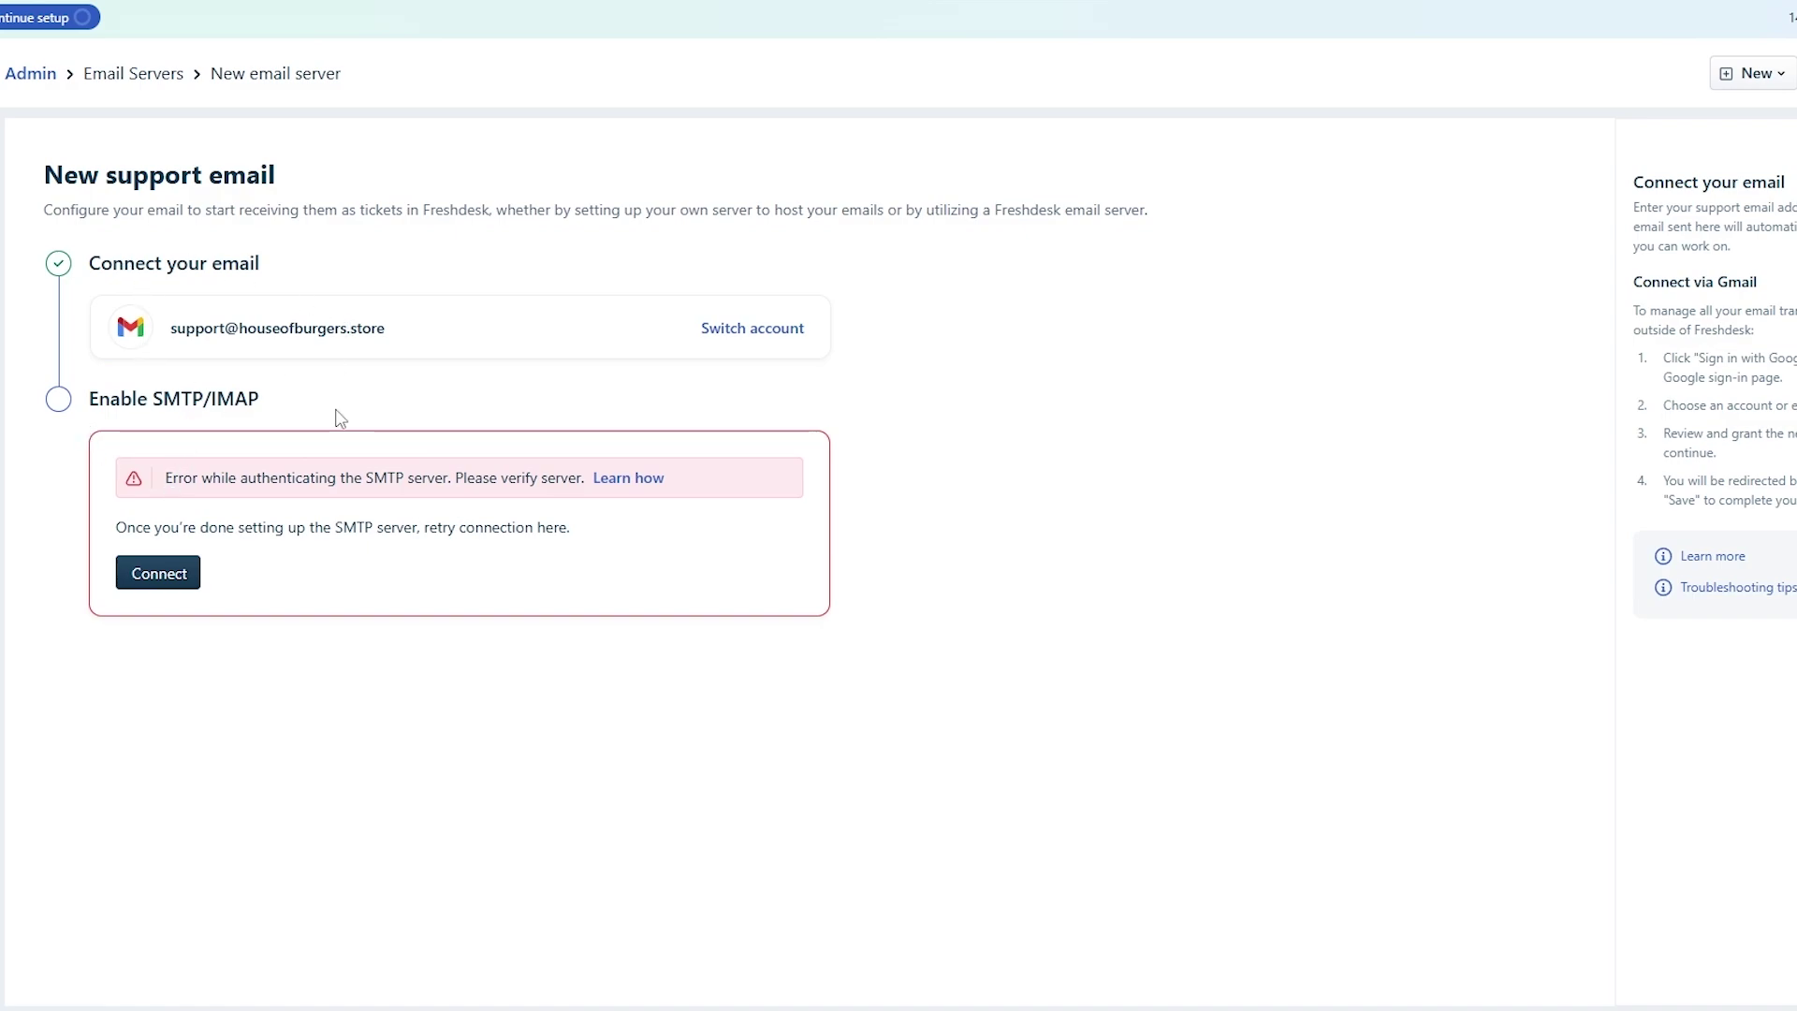
# Retry the SMTP/IMAP connection after the authentication error, then leave the Gmail setup
pyautogui.moveTo(156, 401); pyautogui.dragTo(265, 402)
pyautogui.click(338, 635)
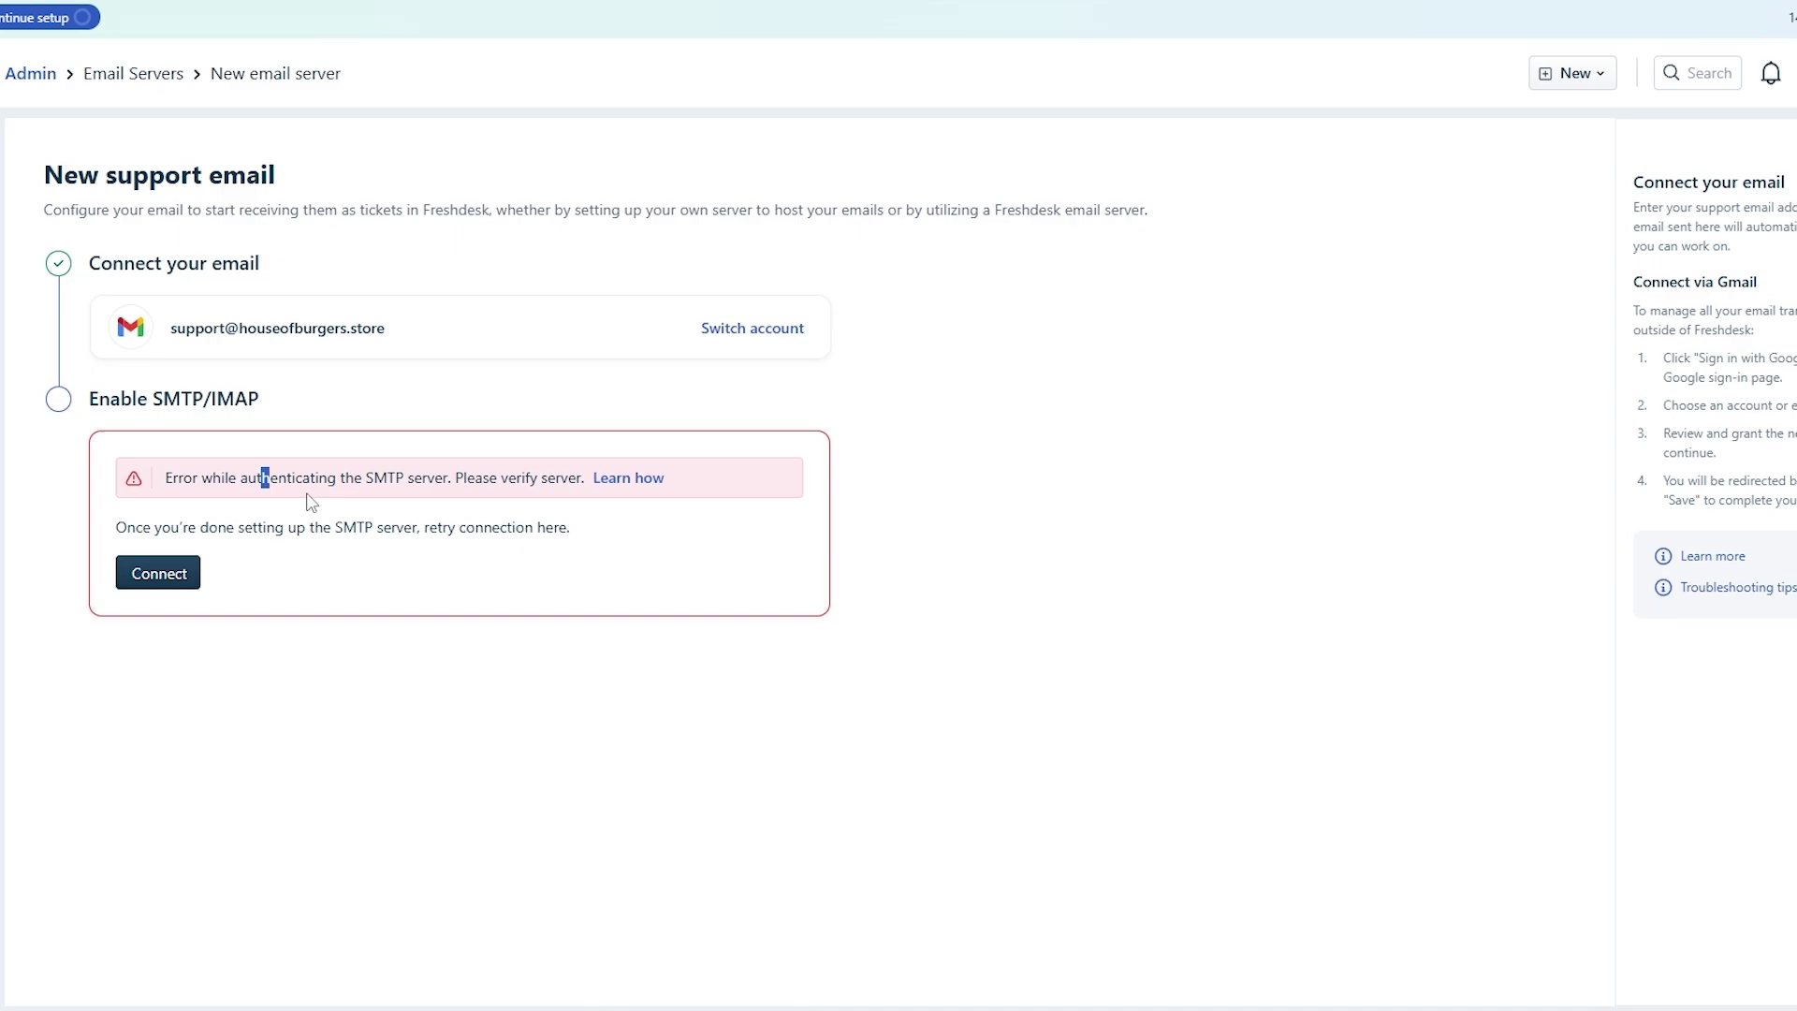
pyautogui.moveTo(312, 503); pyautogui.dragTo(406, 491)
pyautogui.click(161, 573)
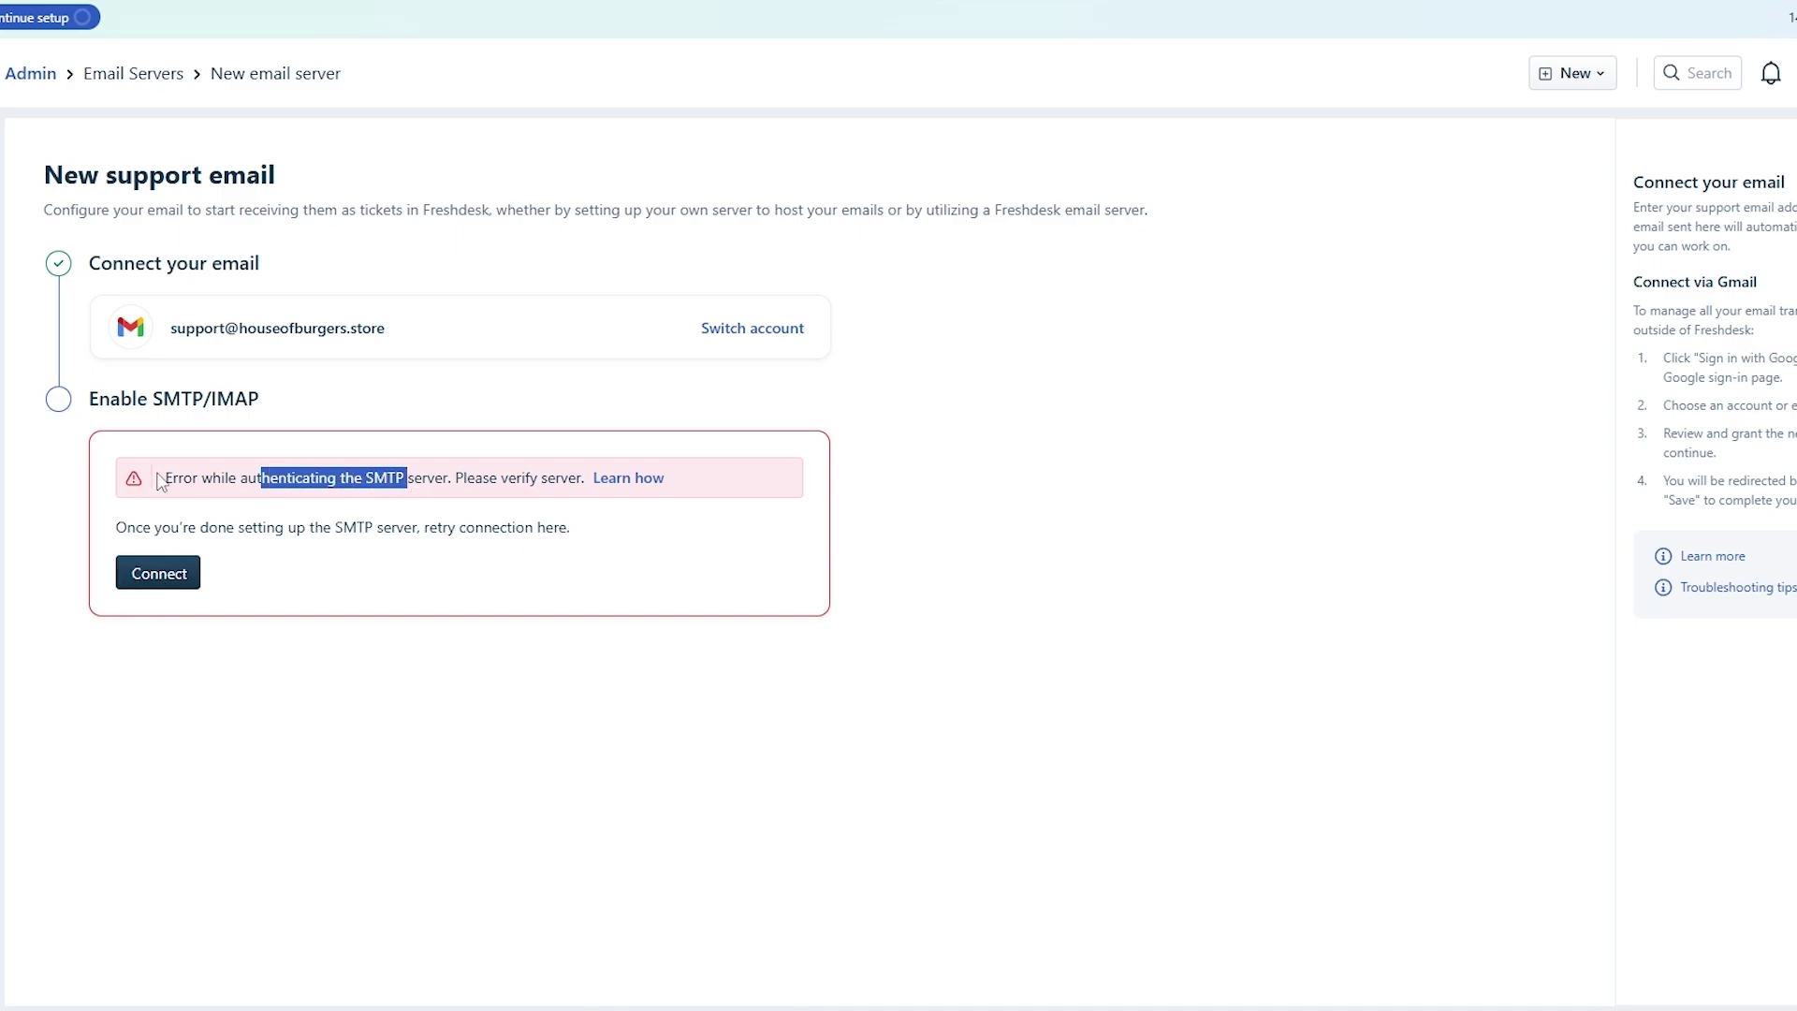
pyautogui.click(157, 573)
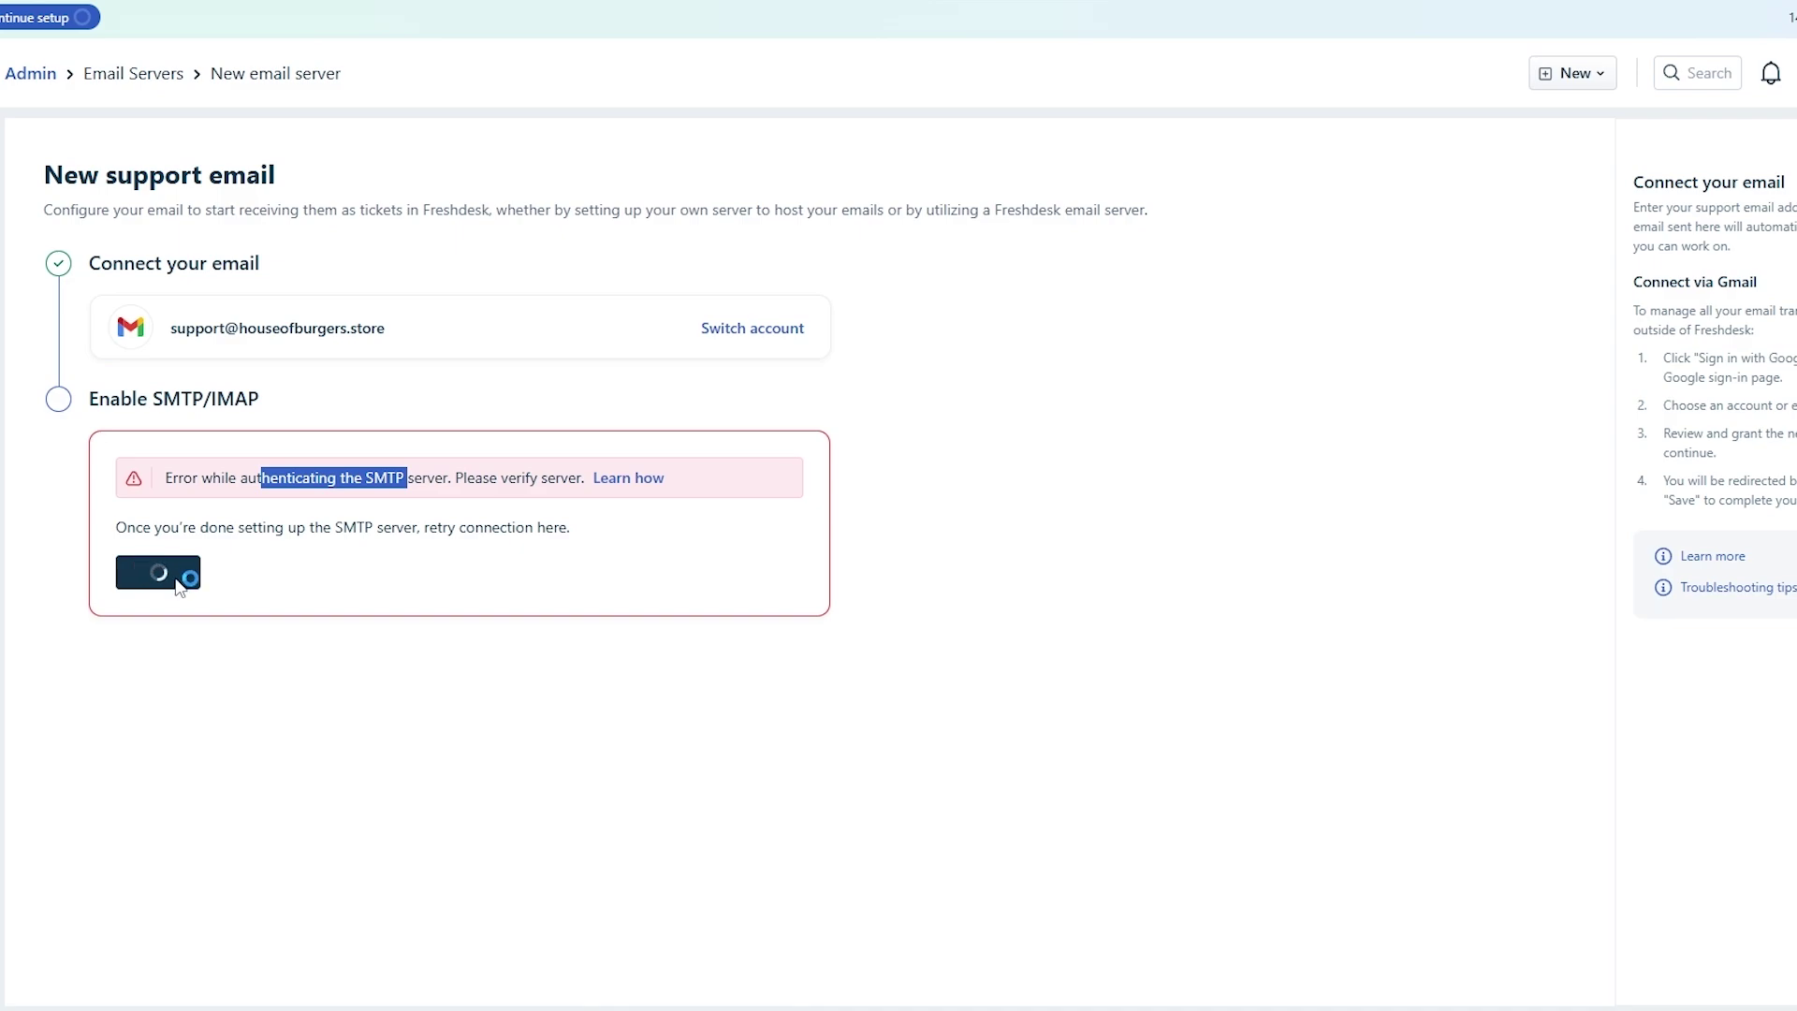
pyautogui.click(1041, 111)
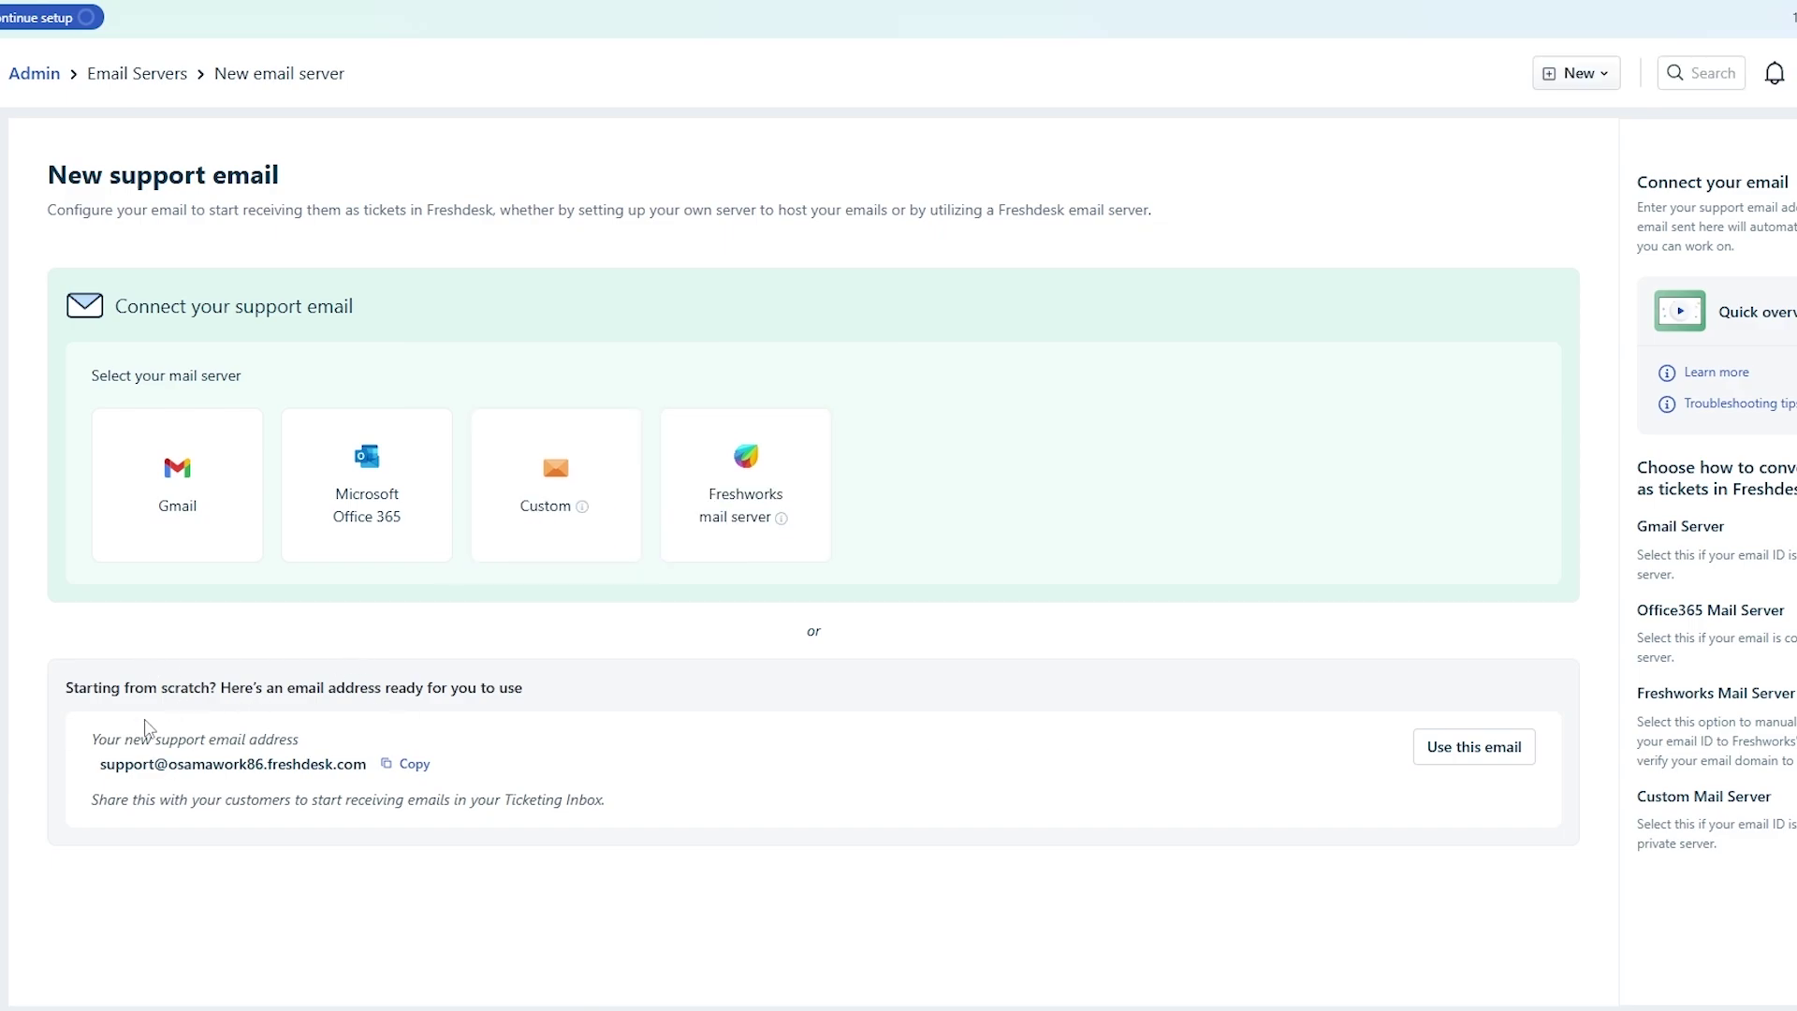
# Switch to the ready-made Freshdesk support address, leaving the Gmail setup unsaved
pyautogui.moveTo(94, 677); pyautogui.dragTo(522, 677)
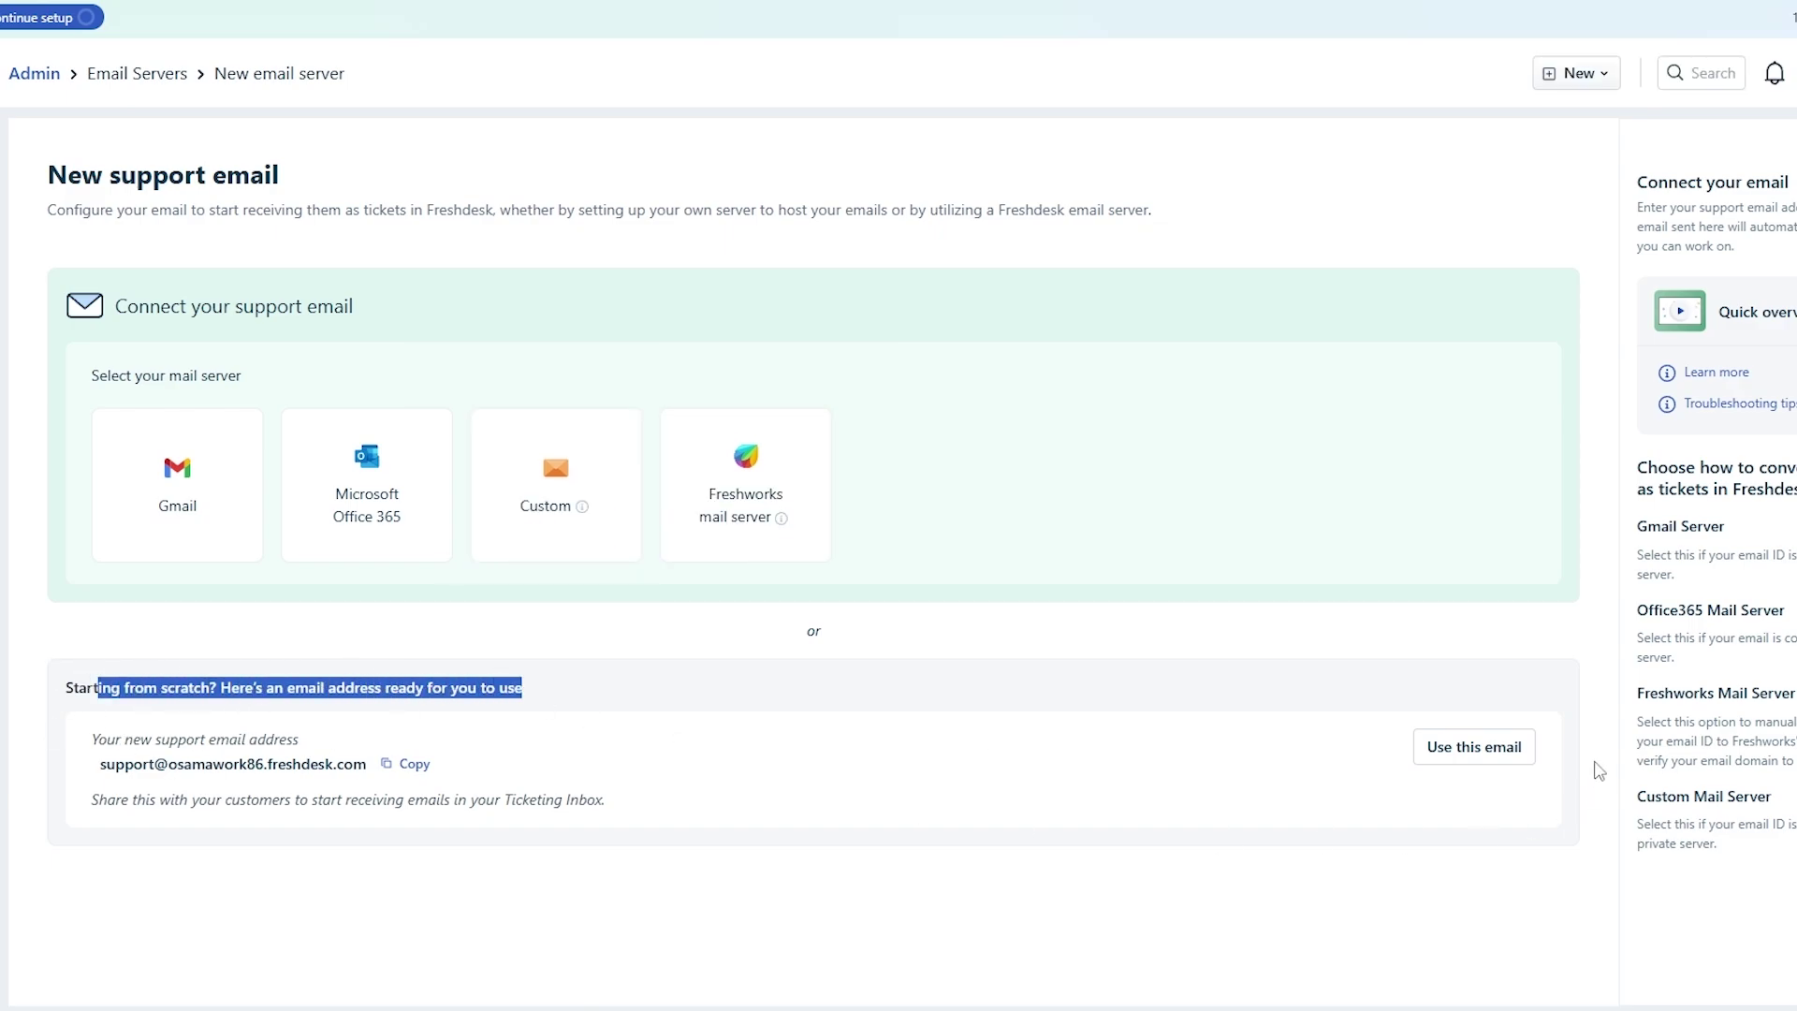
pyautogui.click(1490, 745)
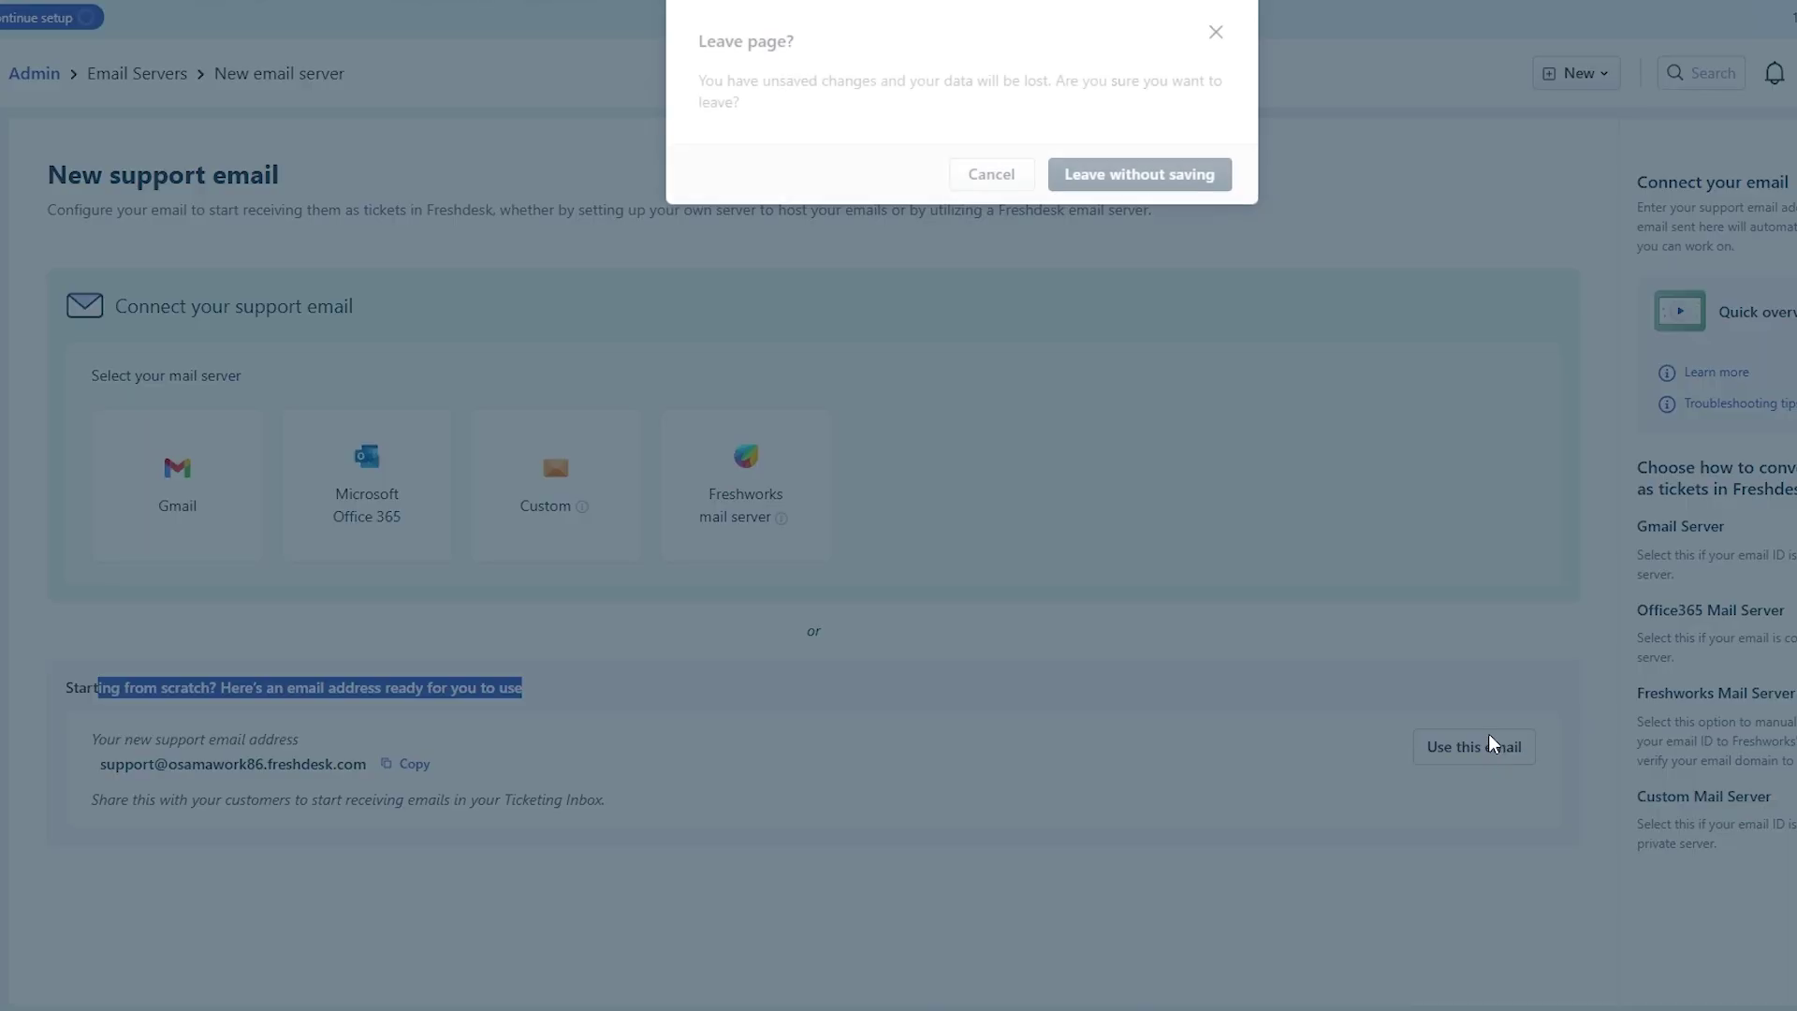
pyautogui.click(1155, 182)
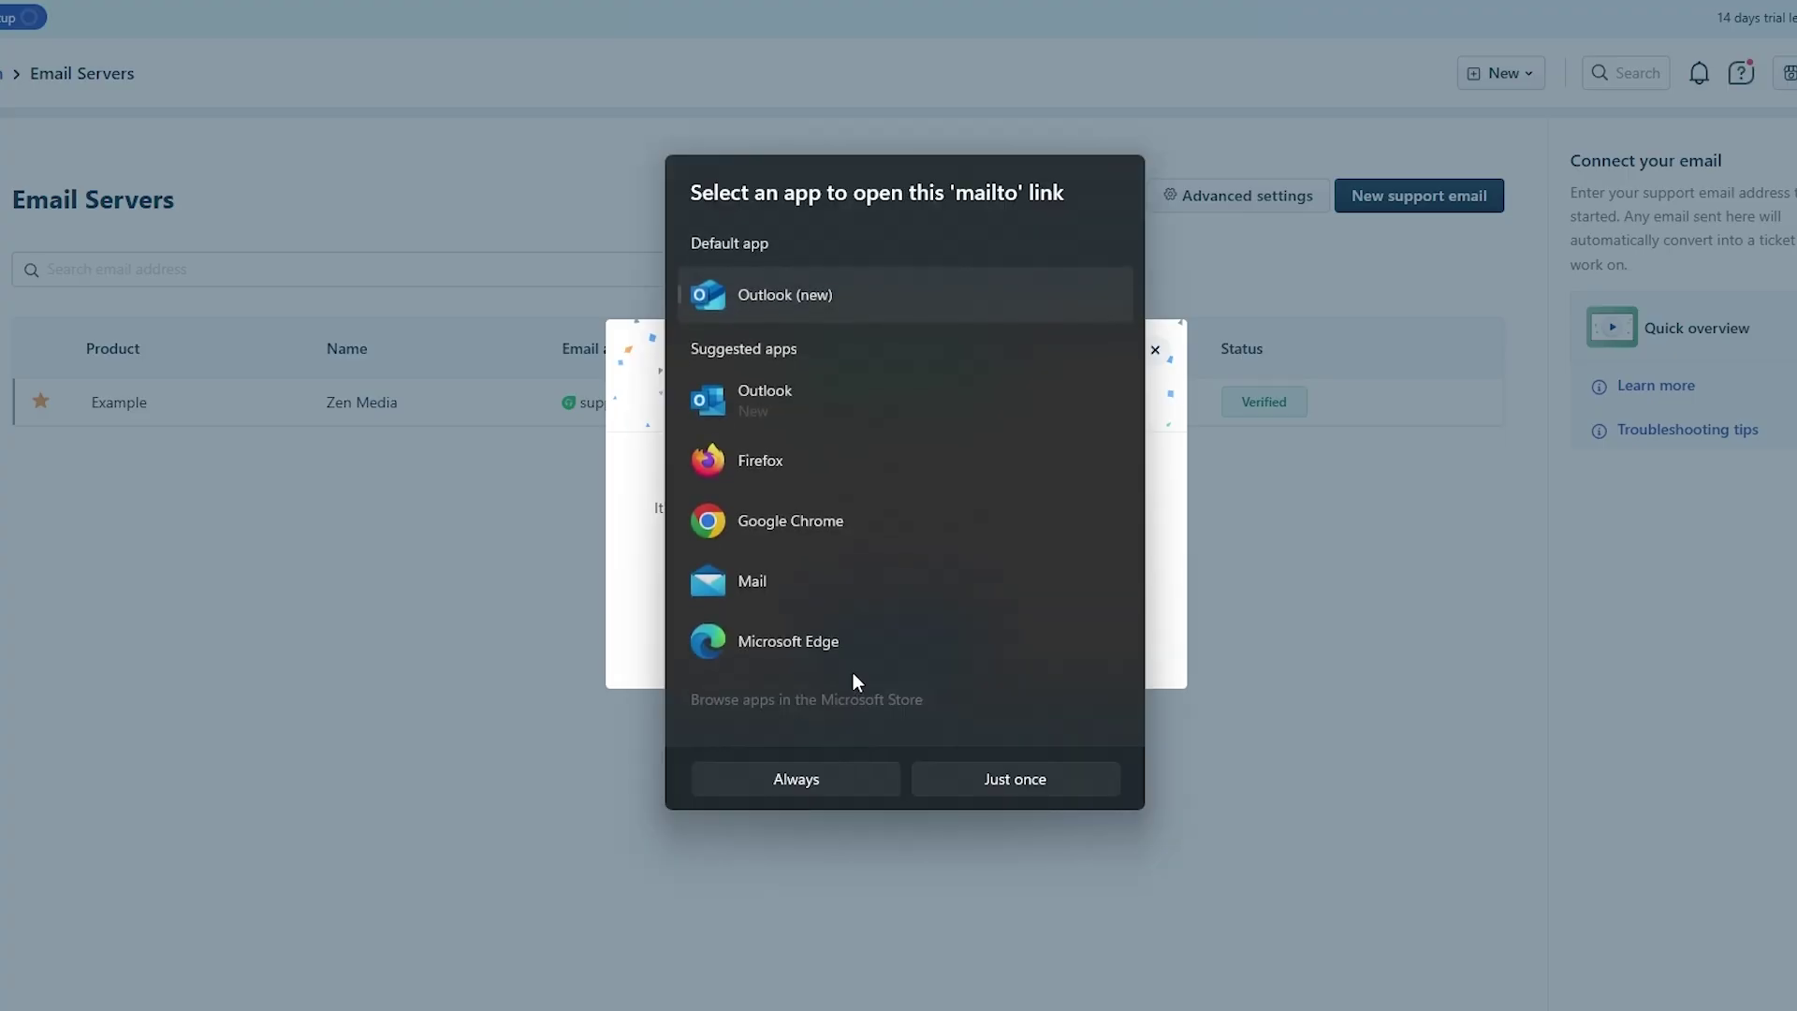
# Dismiss the mail app chooser and start a test email to the verified support address
pyautogui.click(859, 518)
pyautogui.click(1040, 791)
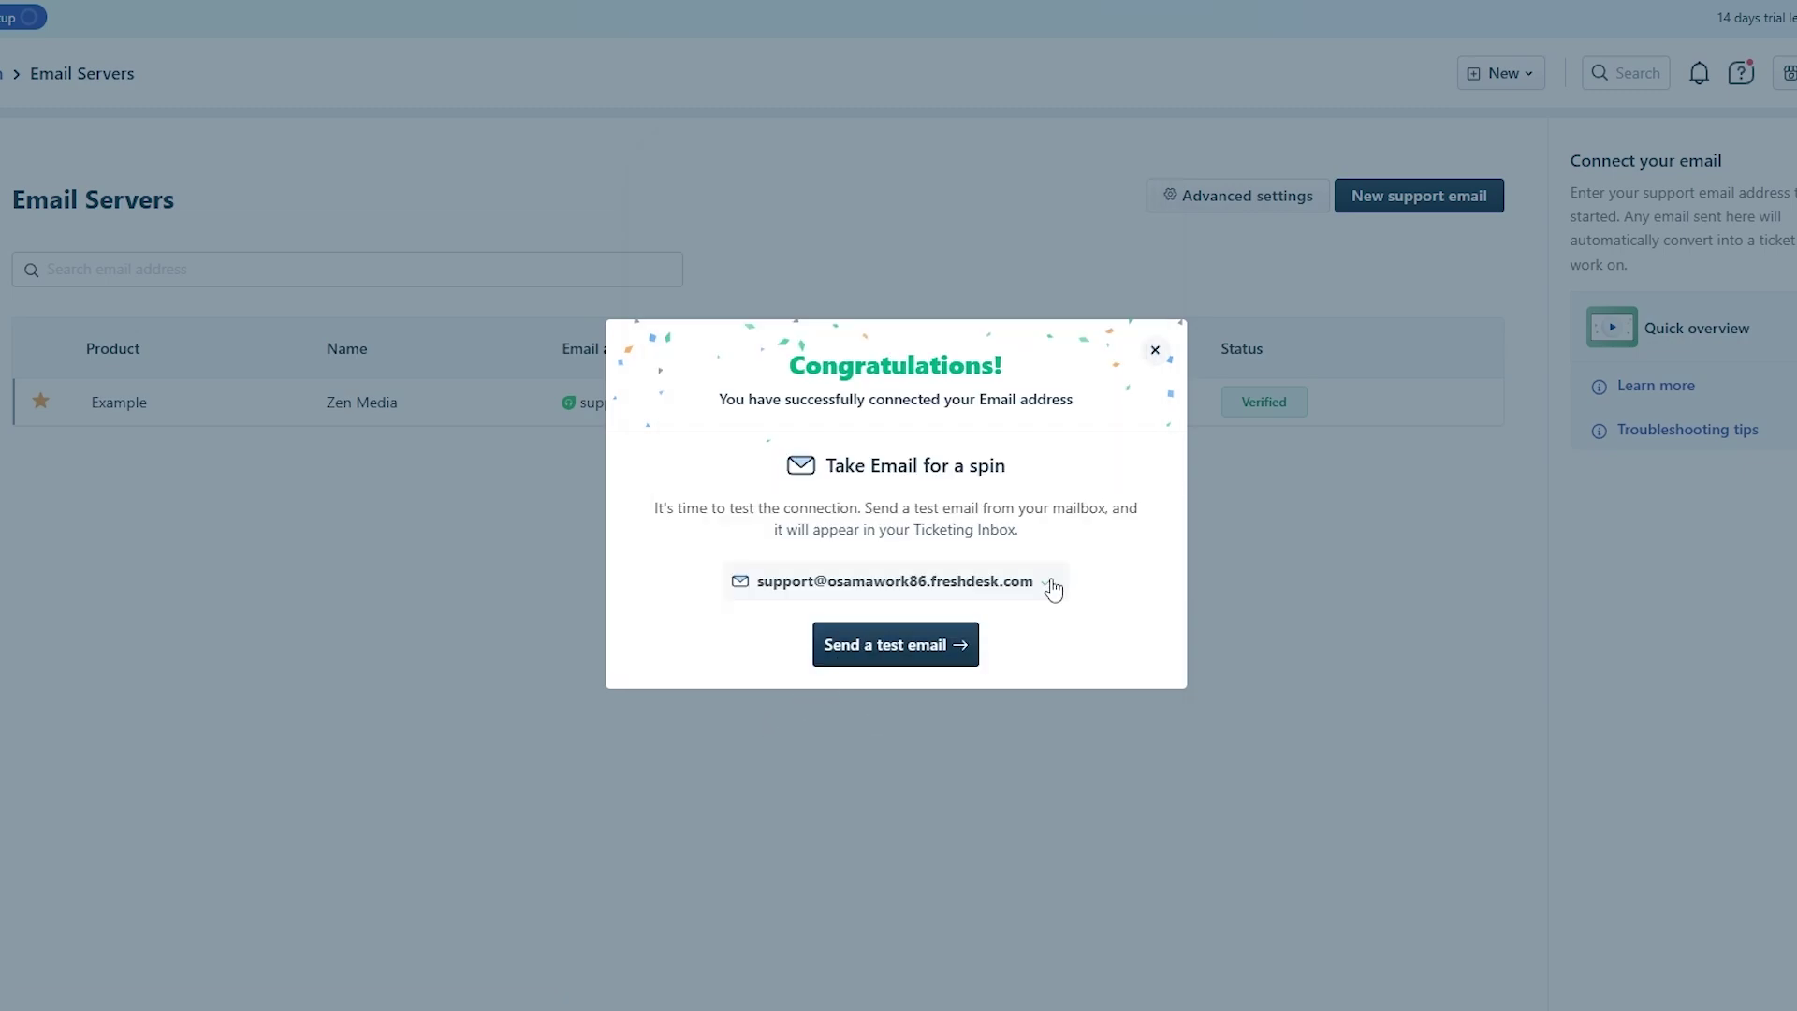
pyautogui.click(915, 648)
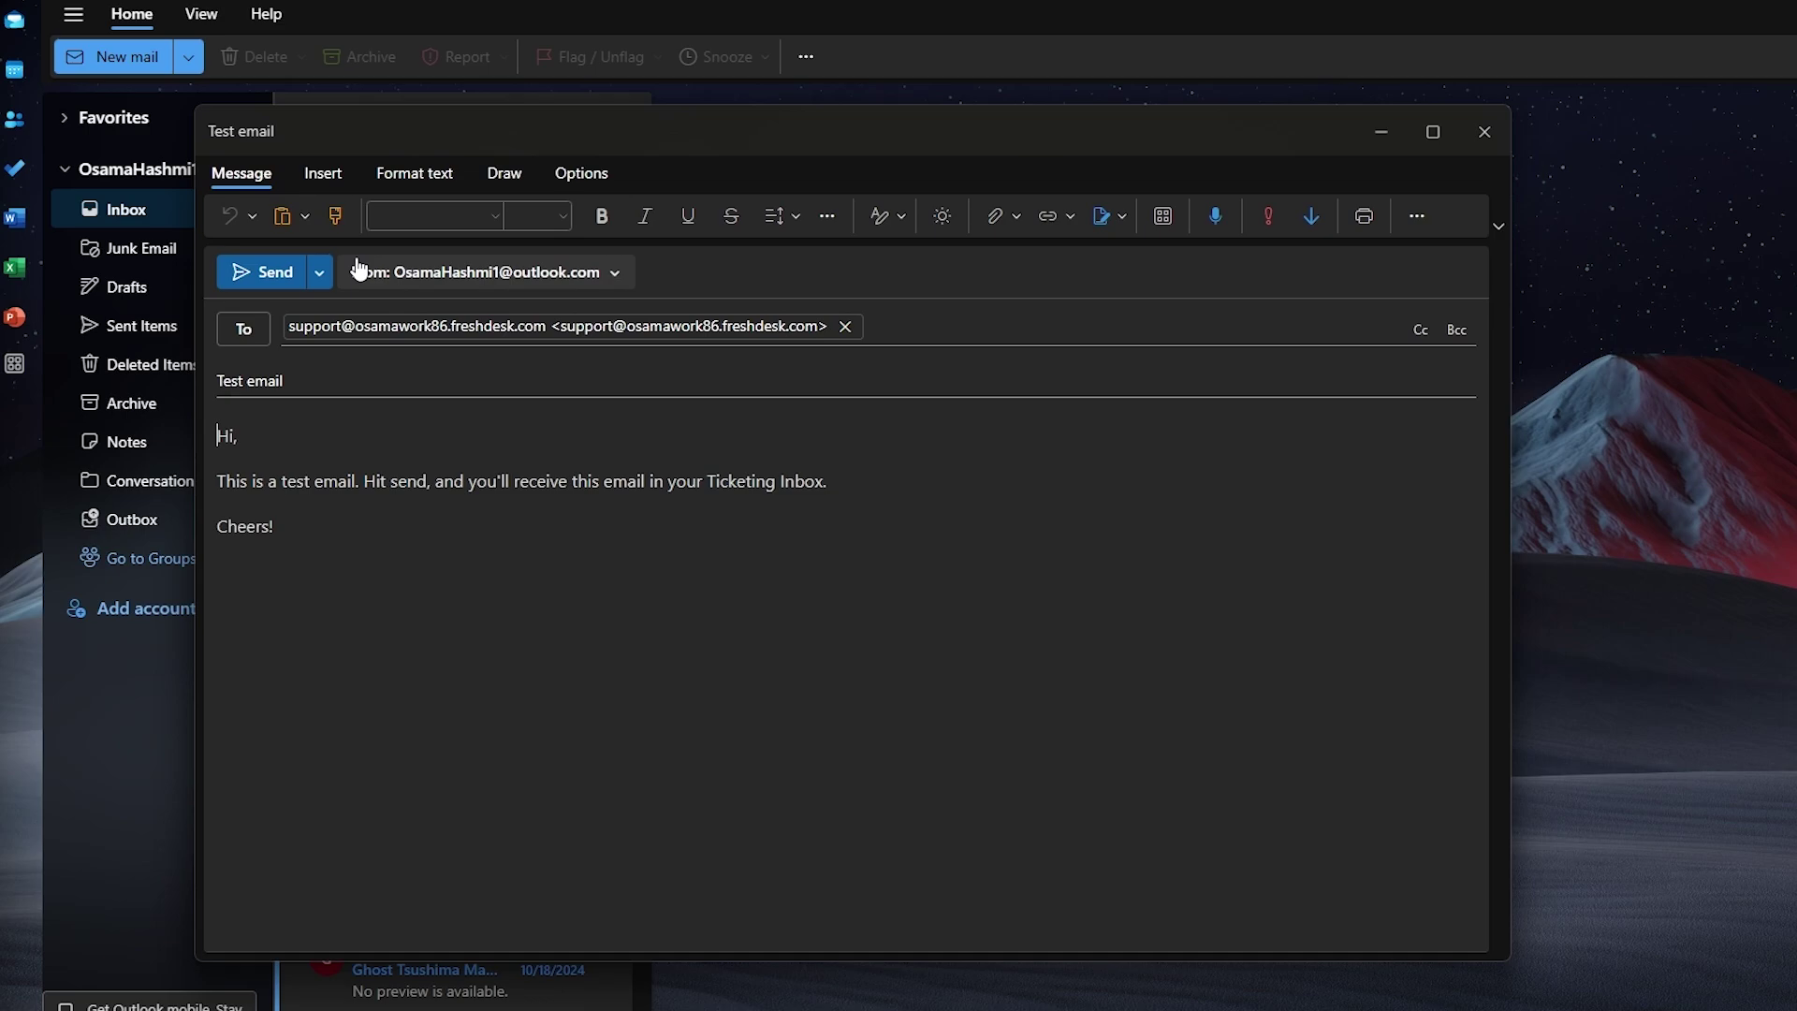
# Send the Outlook 'Test email' draft to the Freshdesk support address
pyautogui.click(266, 272)
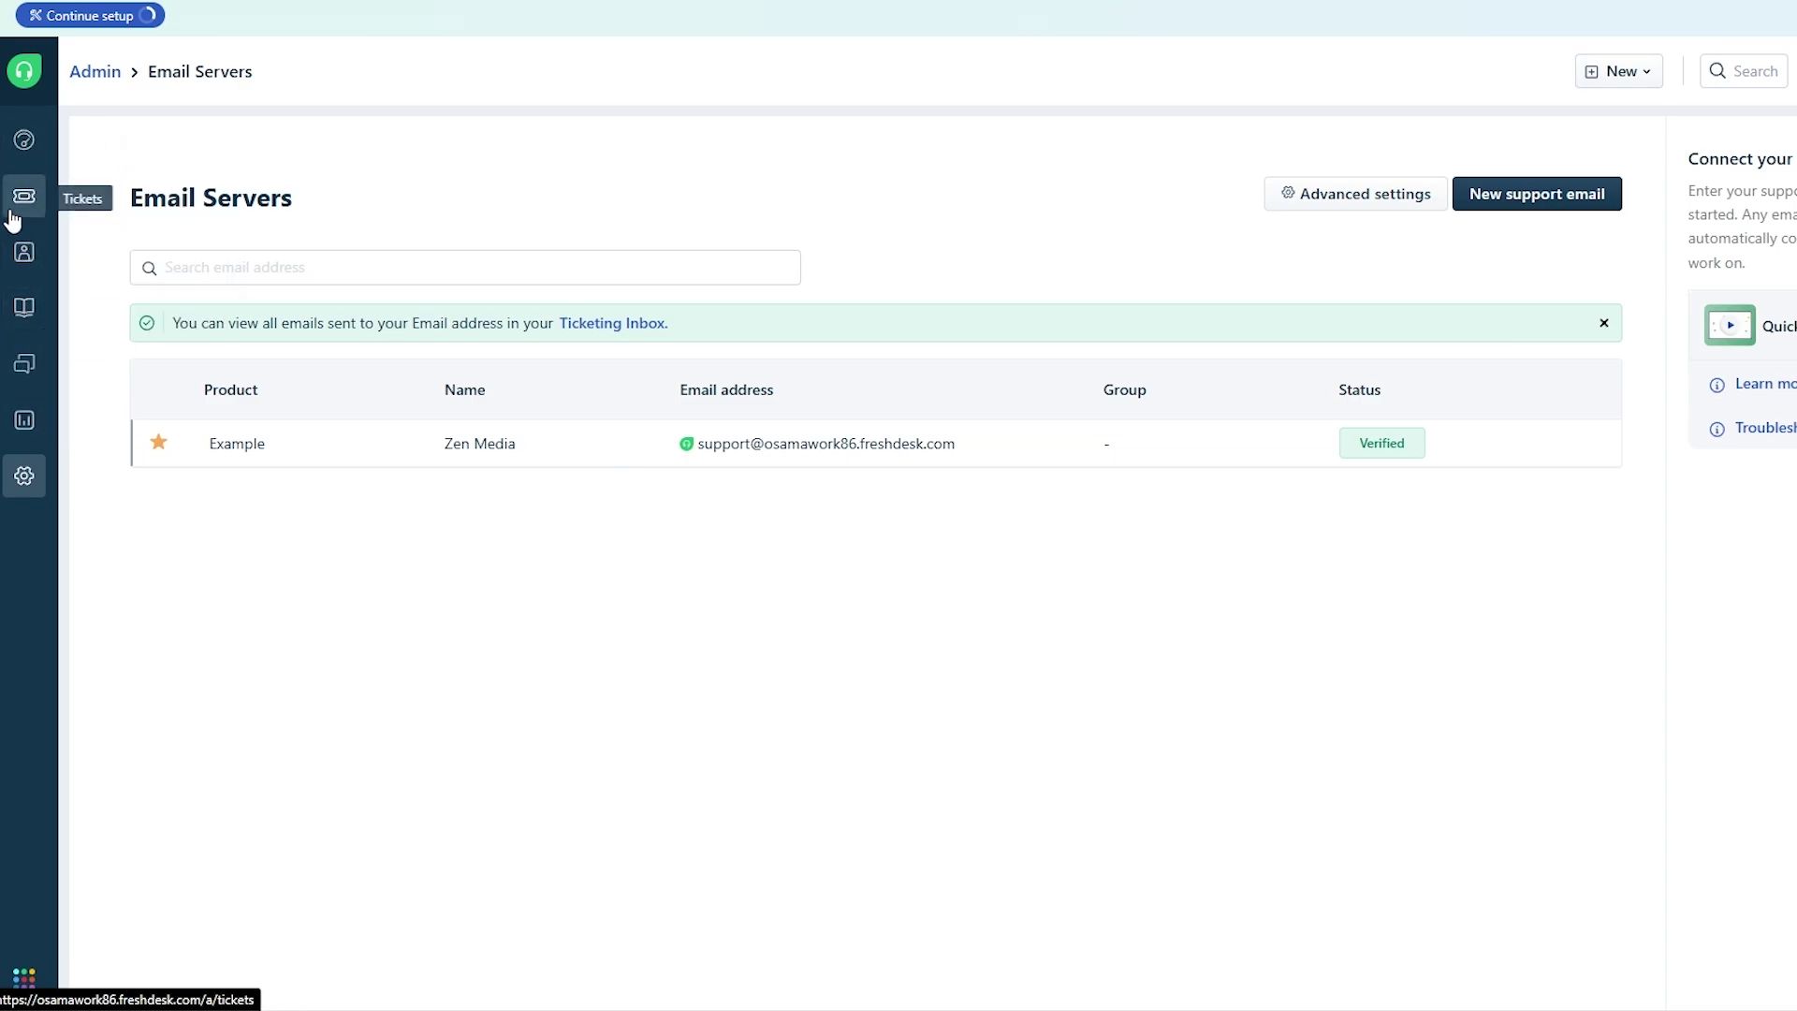
# Dismiss the sample dashboard data and list unresolved tickets, showing Test email #1
pyautogui.click(23, 152)
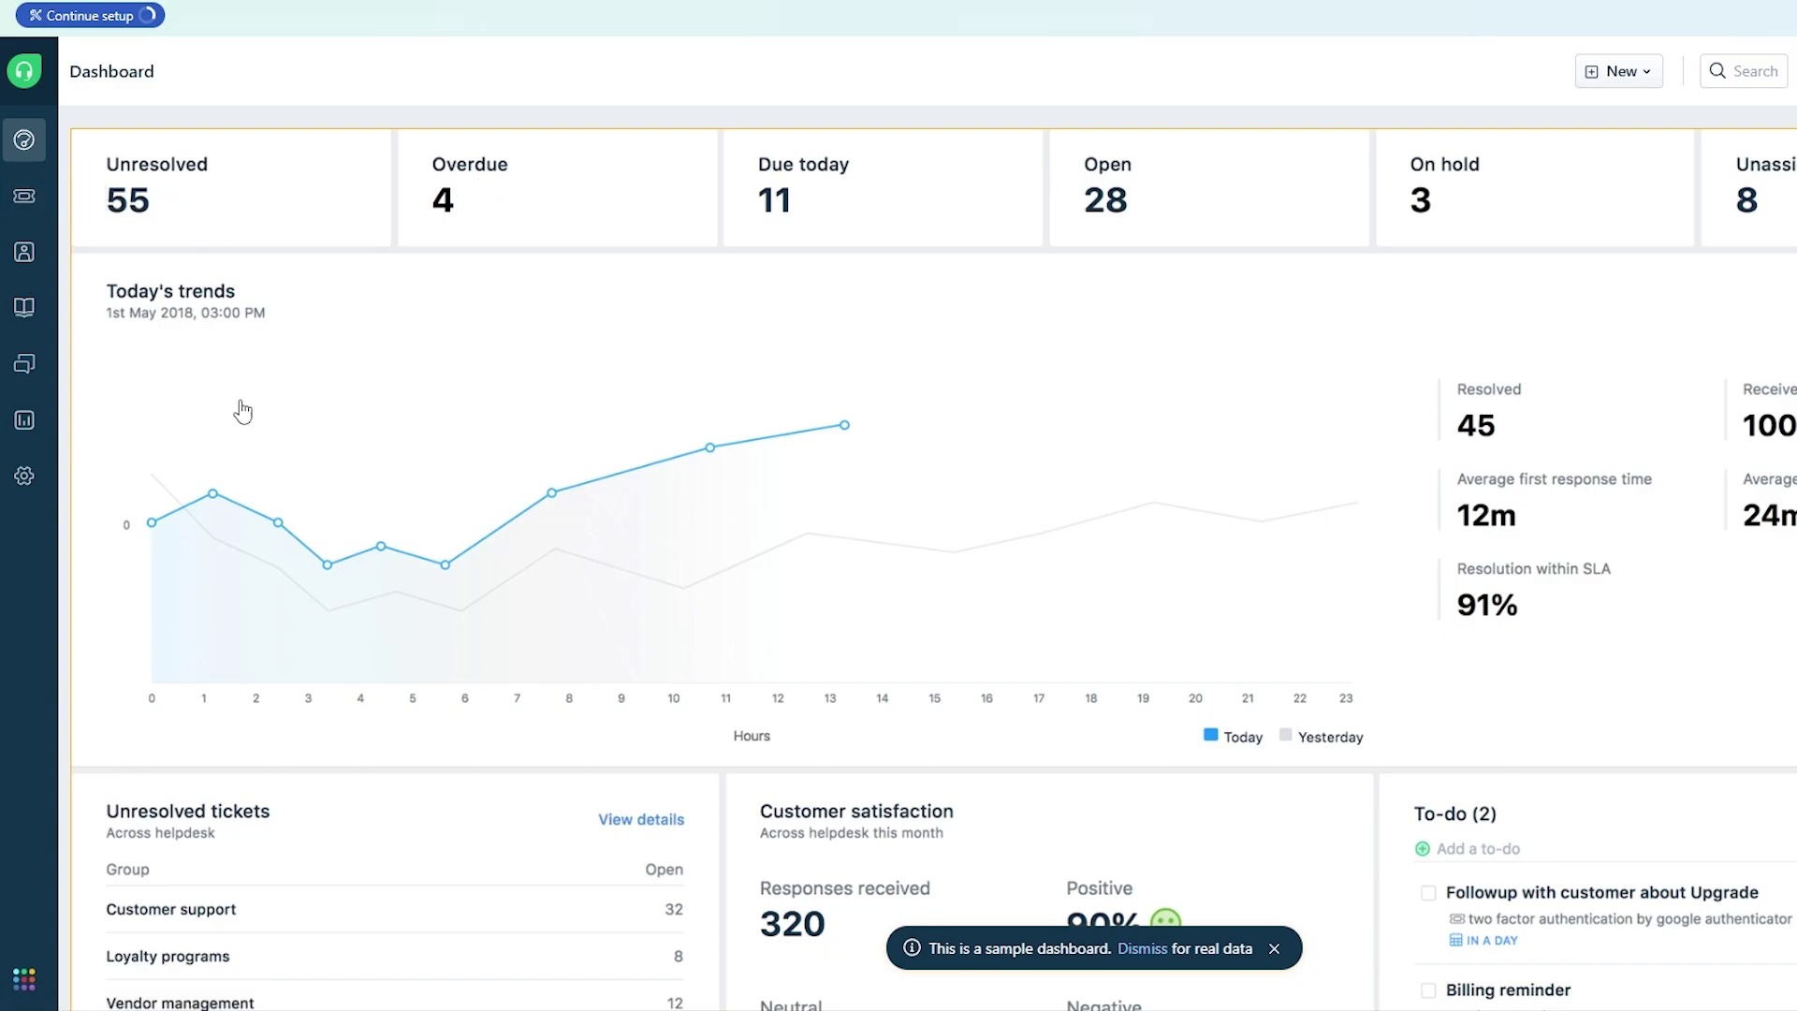
pyautogui.scroll(-2, 898, 614)
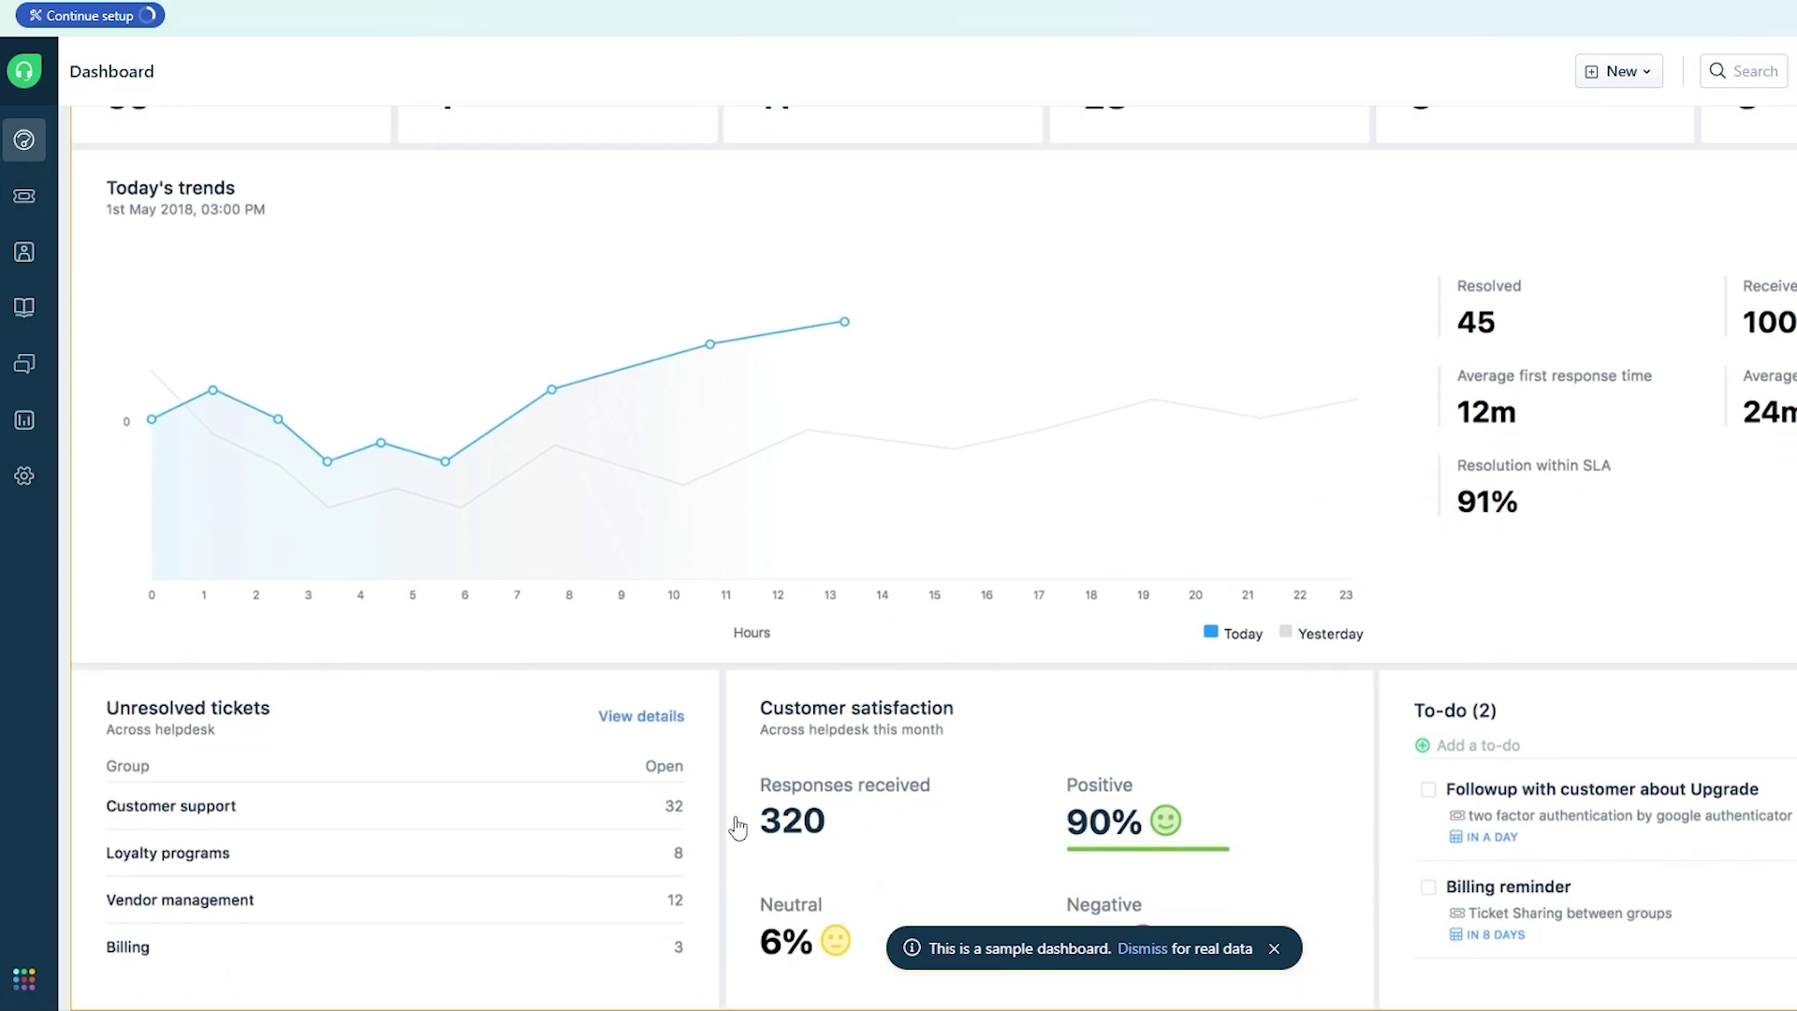
pyautogui.moveTo(989, 938); pyautogui.dragTo(1126, 946)
pyautogui.click(1150, 953)
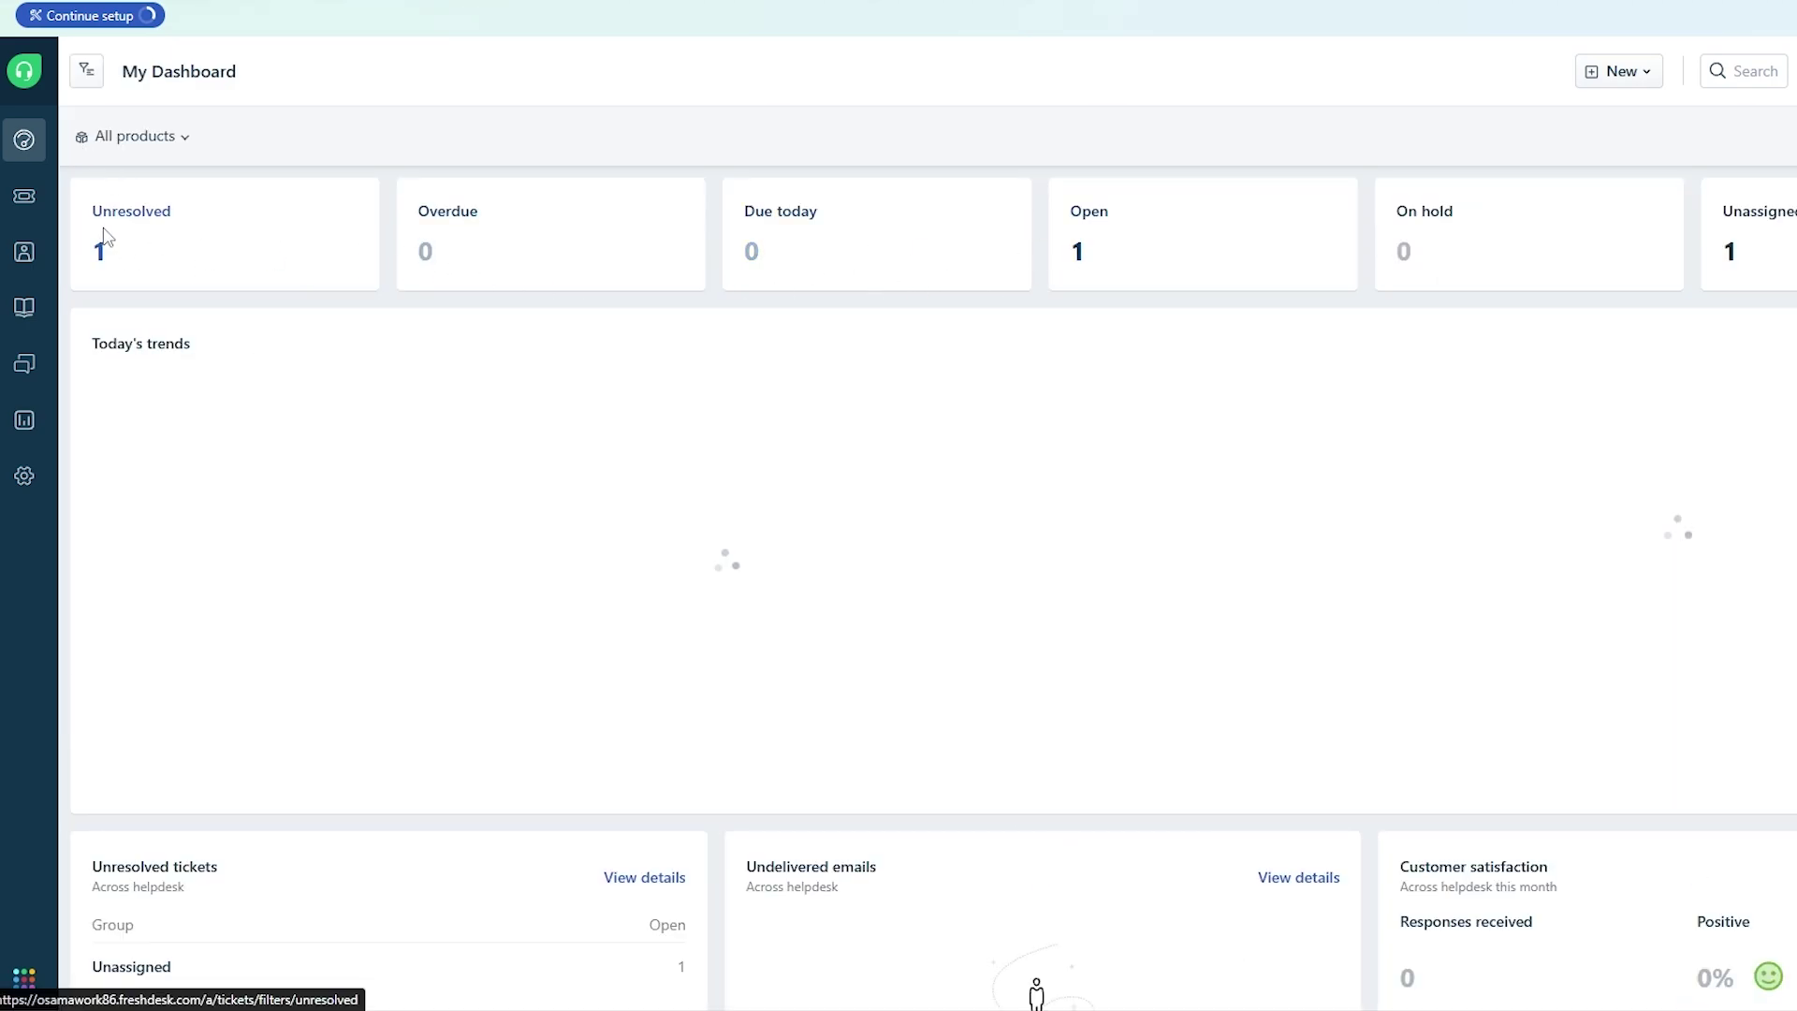
pyautogui.click(104, 237)
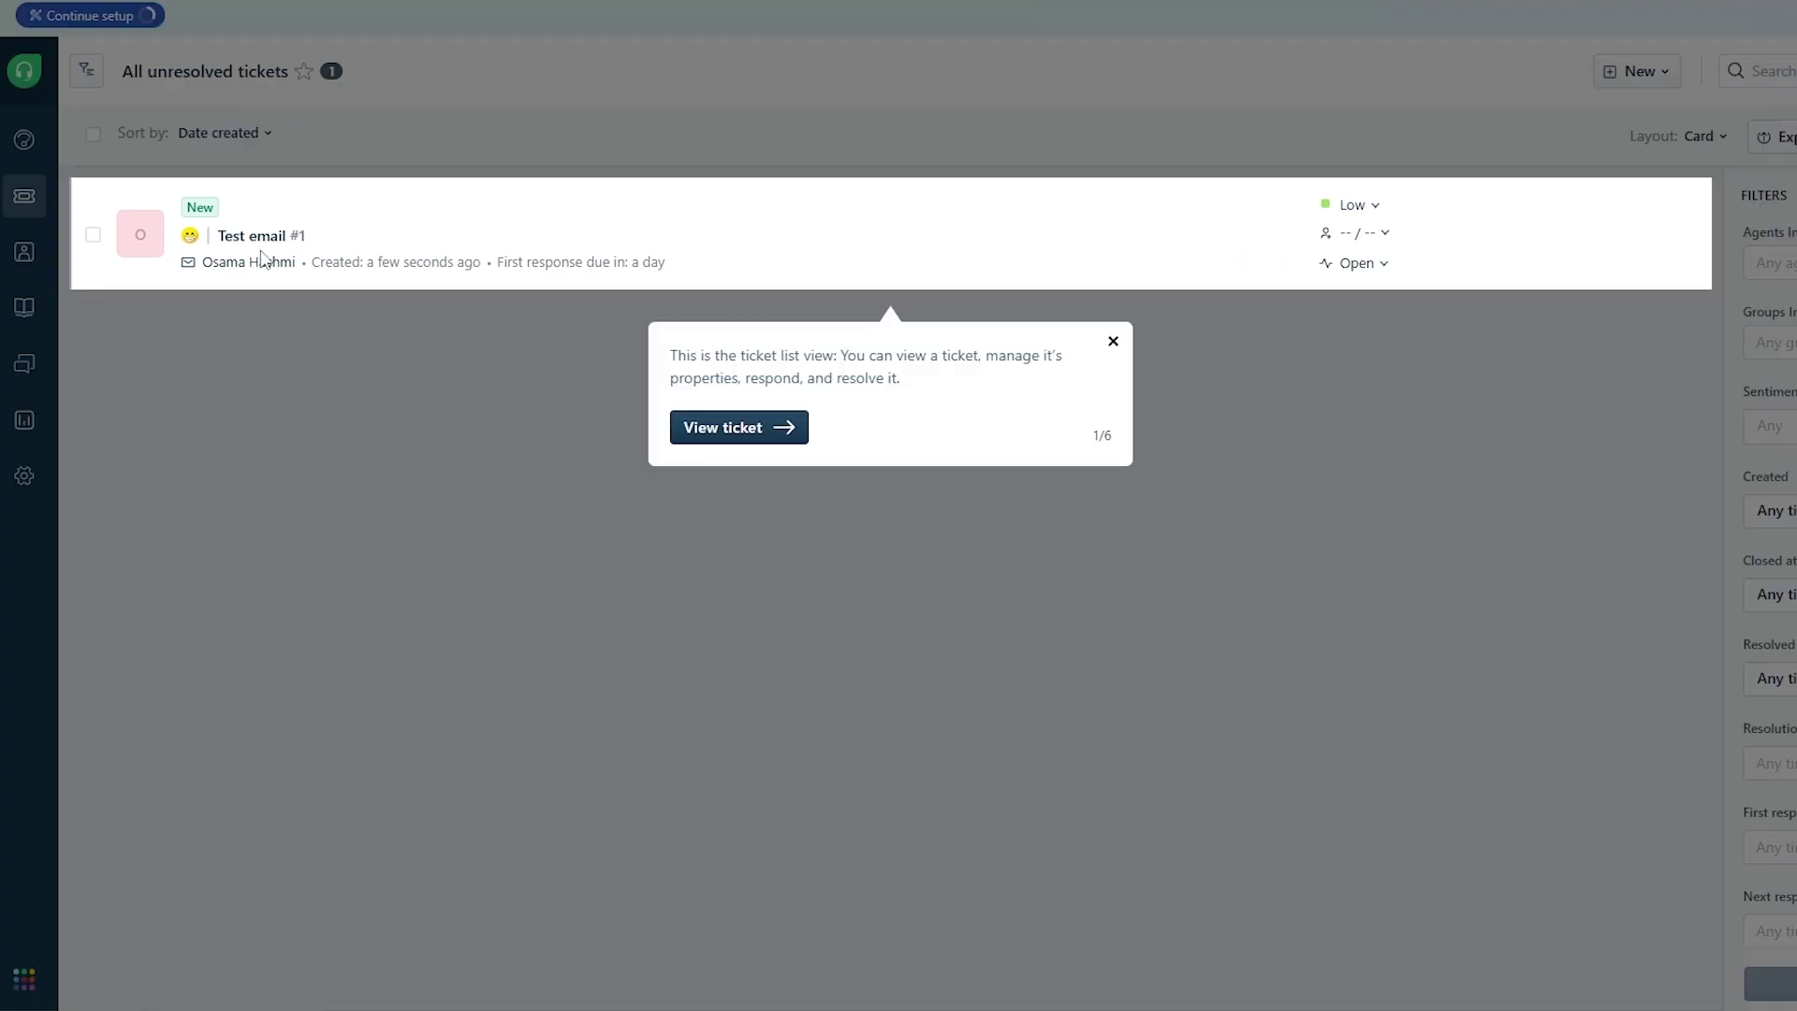
# Open the Test email ticket and advance the tour through properties and customer details to replying
pyautogui.click(723, 429)
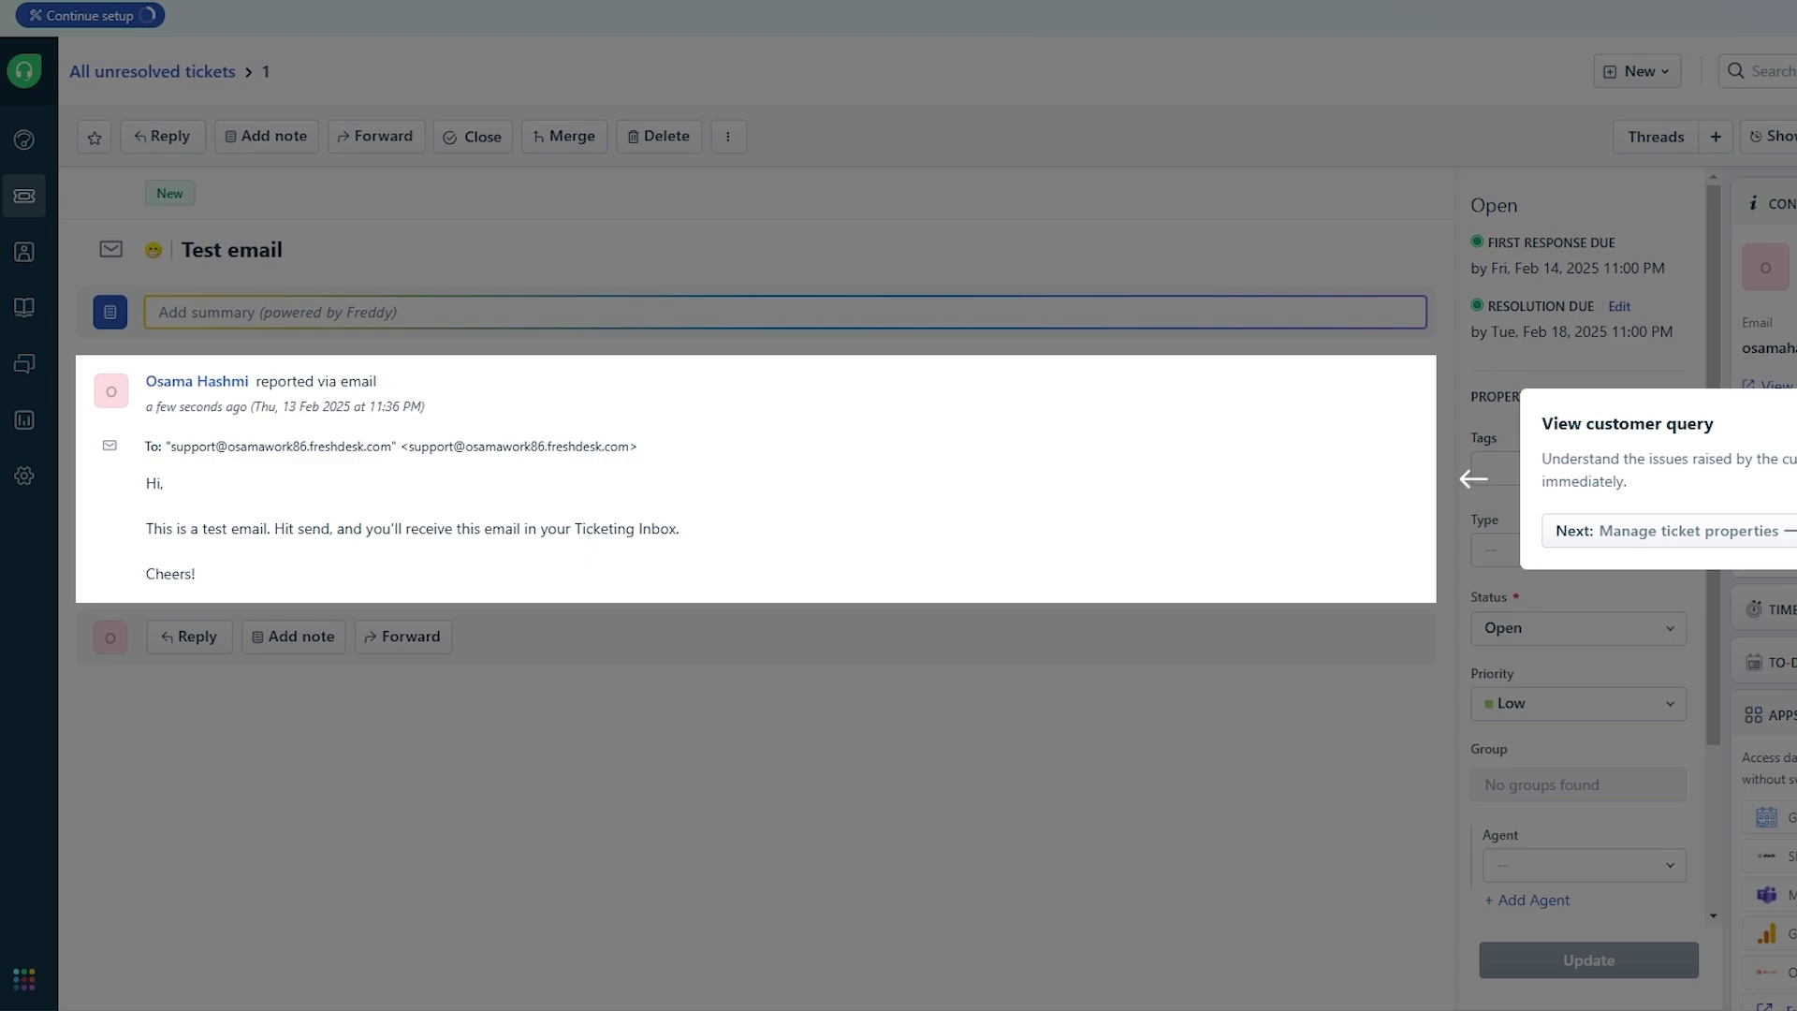
pyautogui.click(1666, 531)
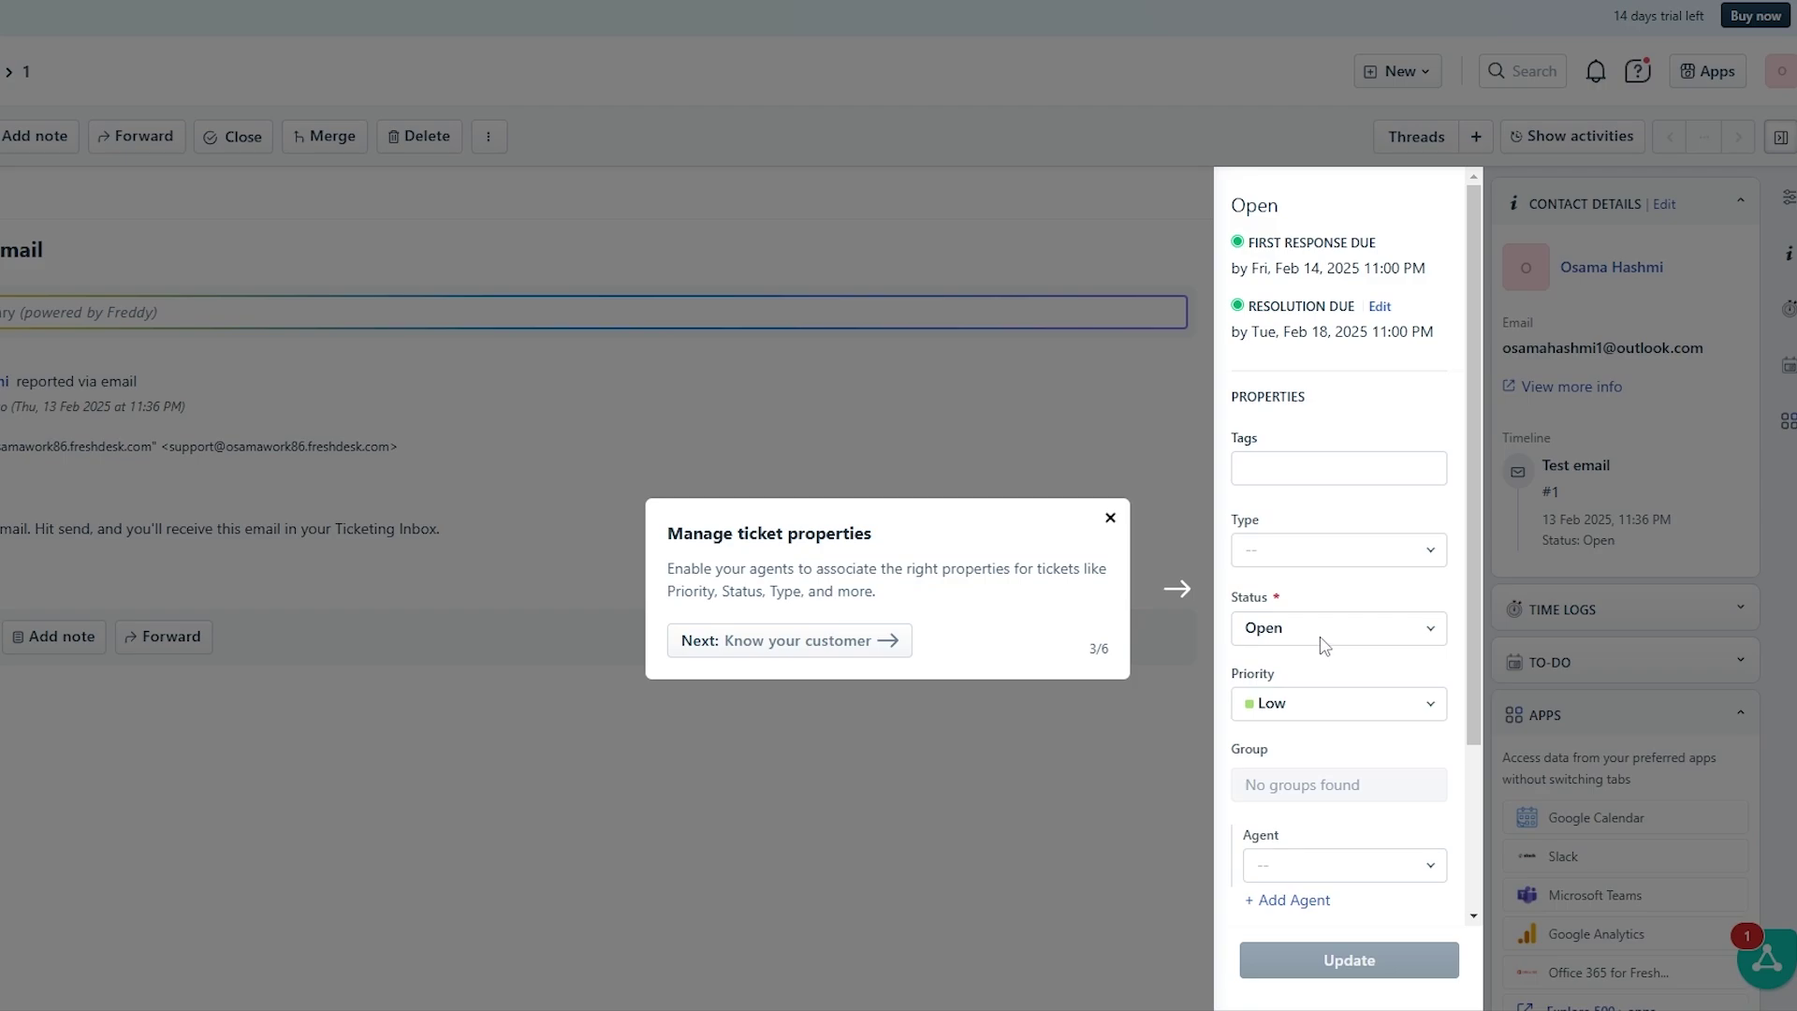
pyautogui.click(774, 644)
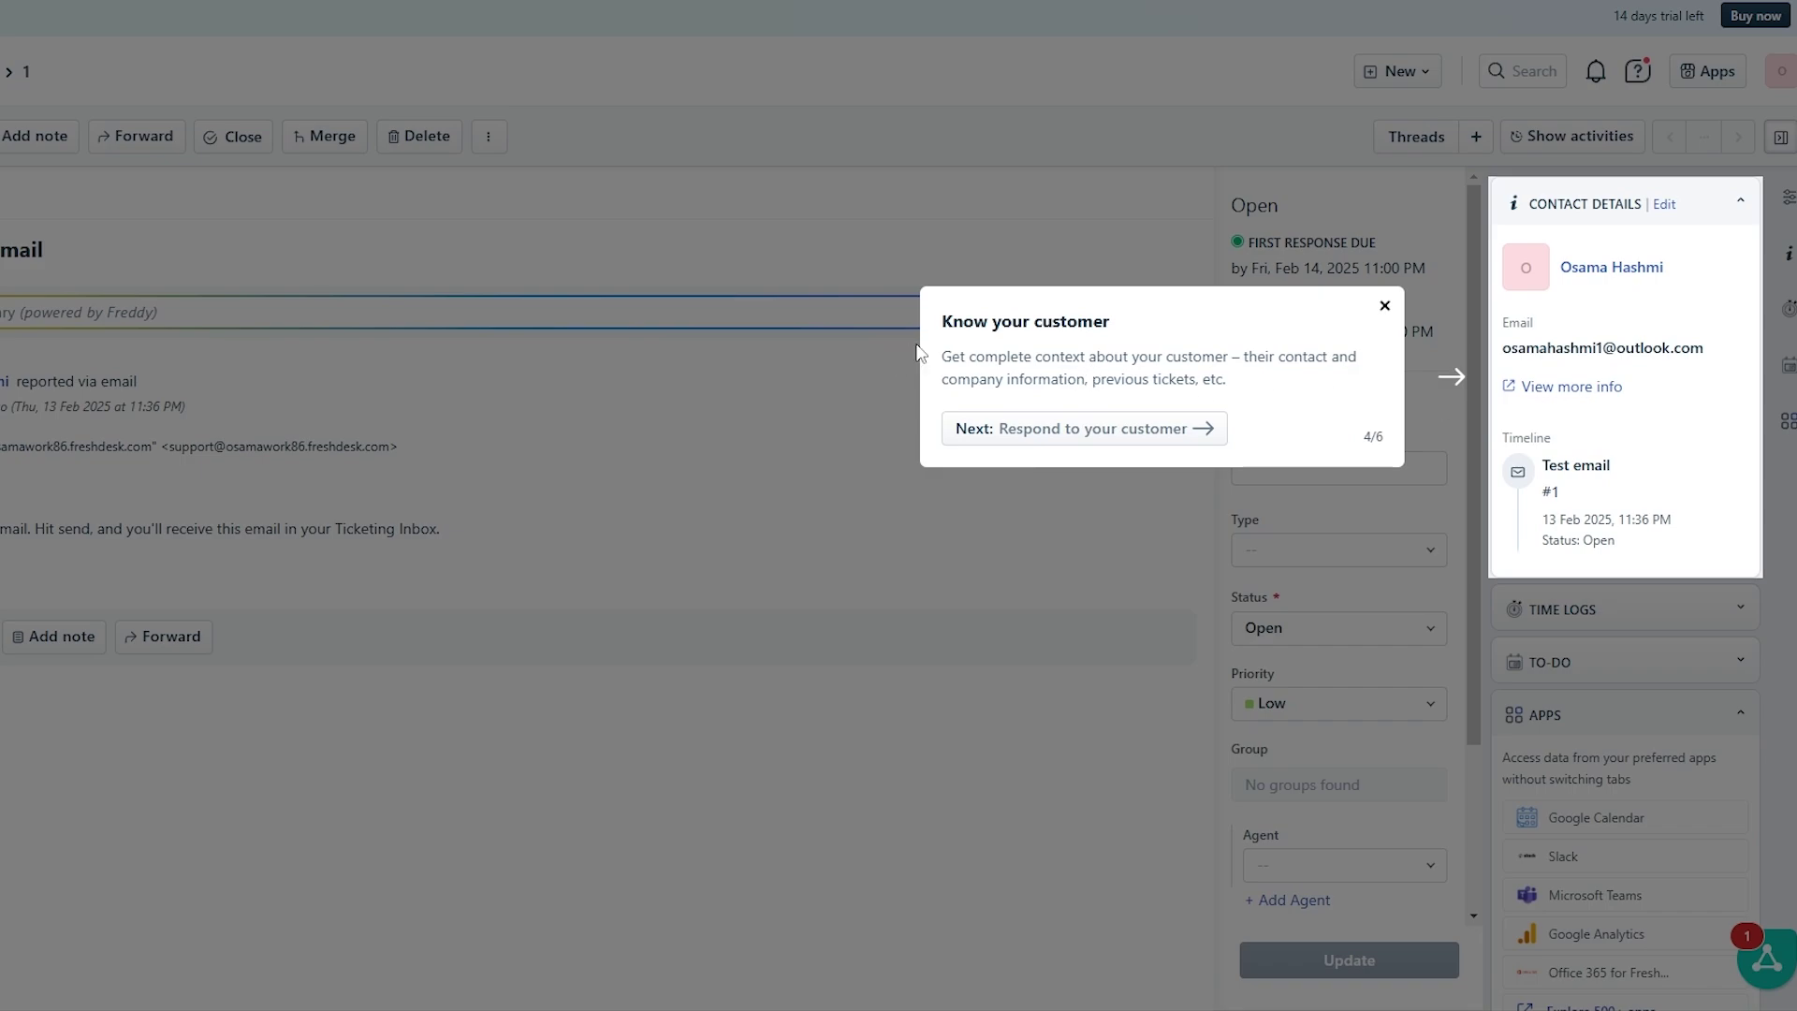
pyautogui.moveTo(940, 321); pyautogui.dragTo(1121, 332)
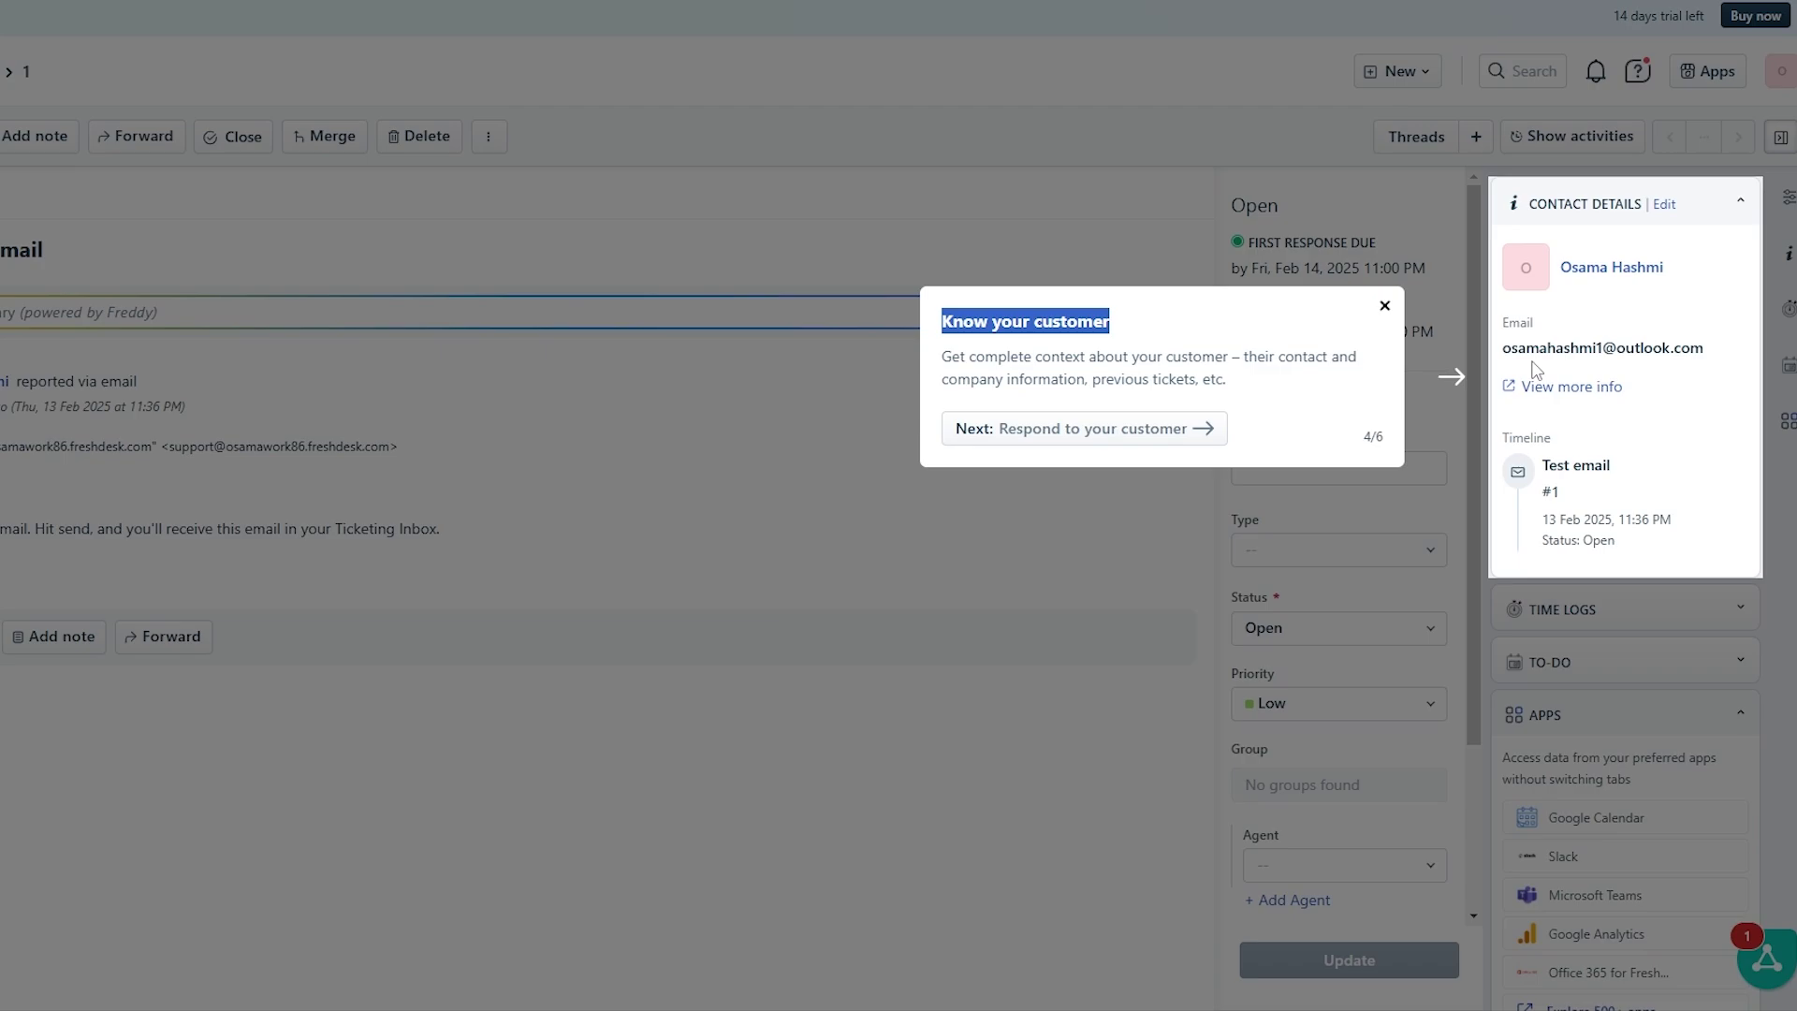
pyautogui.click(1216, 437)
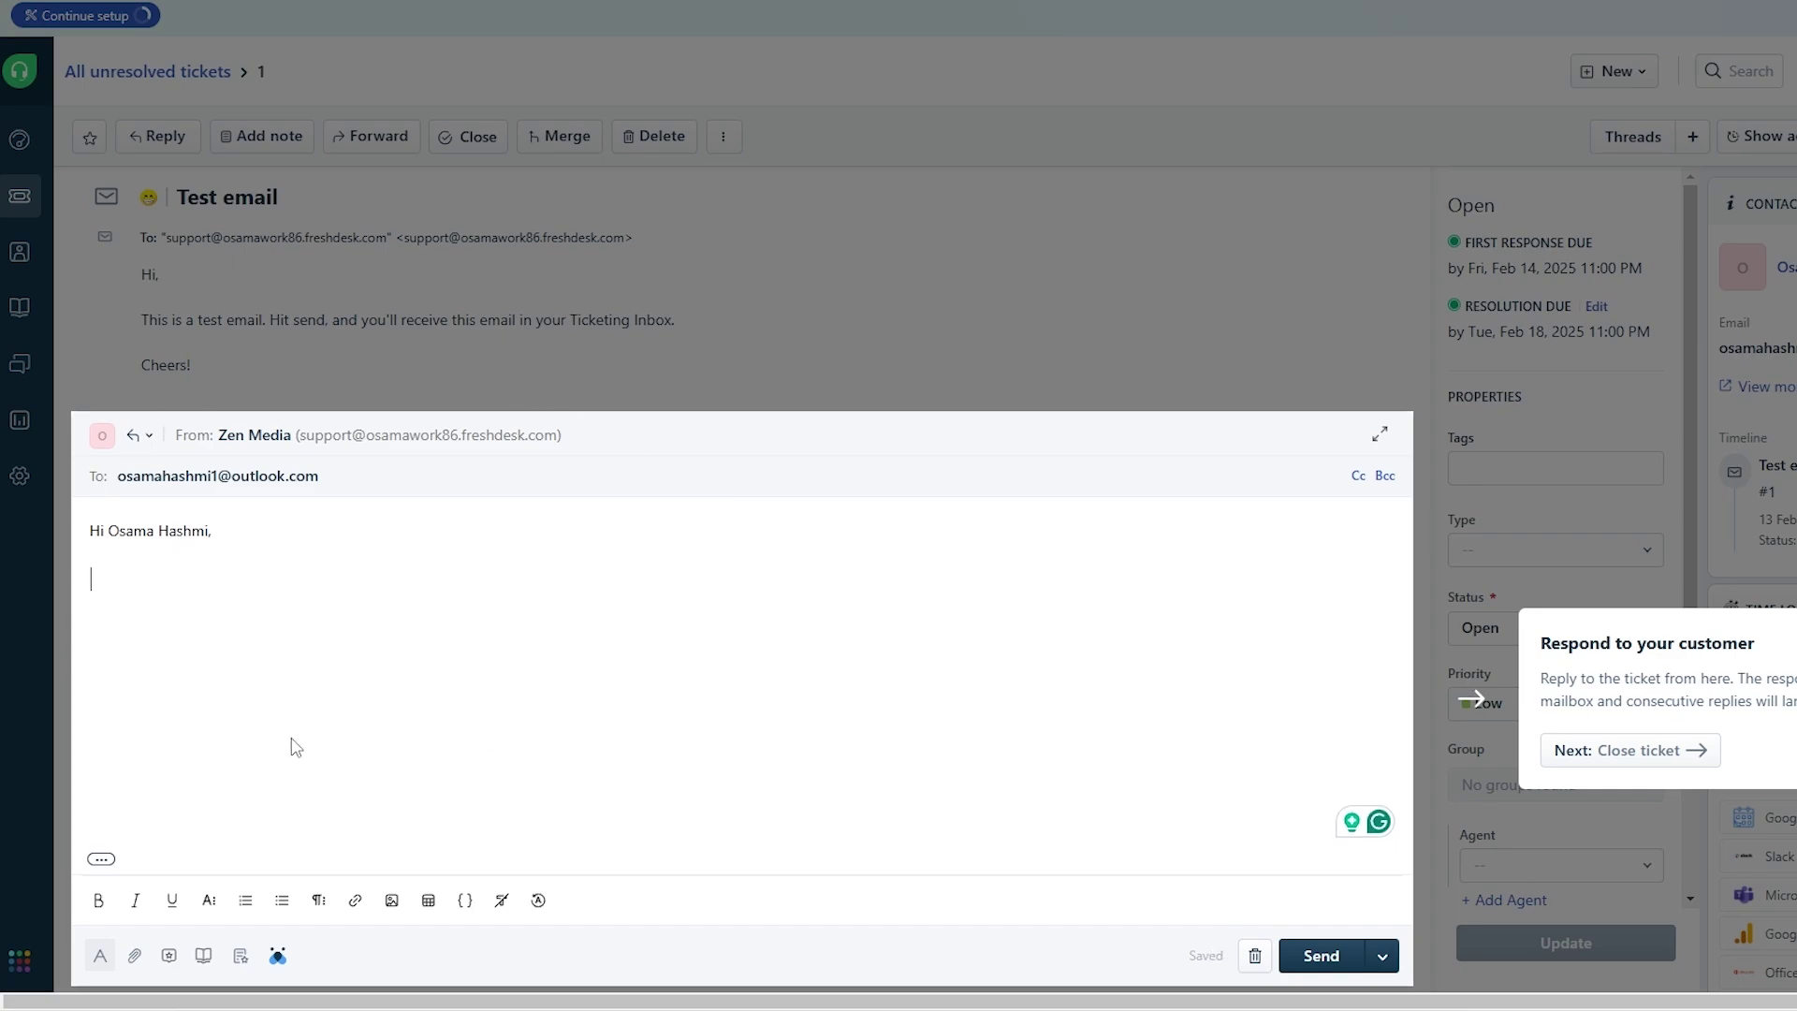
# Reply 'Thank you for reaching out our team is gonna look into the issue and fix it for you', sign 'Thanks you', and send
pyautogui.write('Thank you for r')
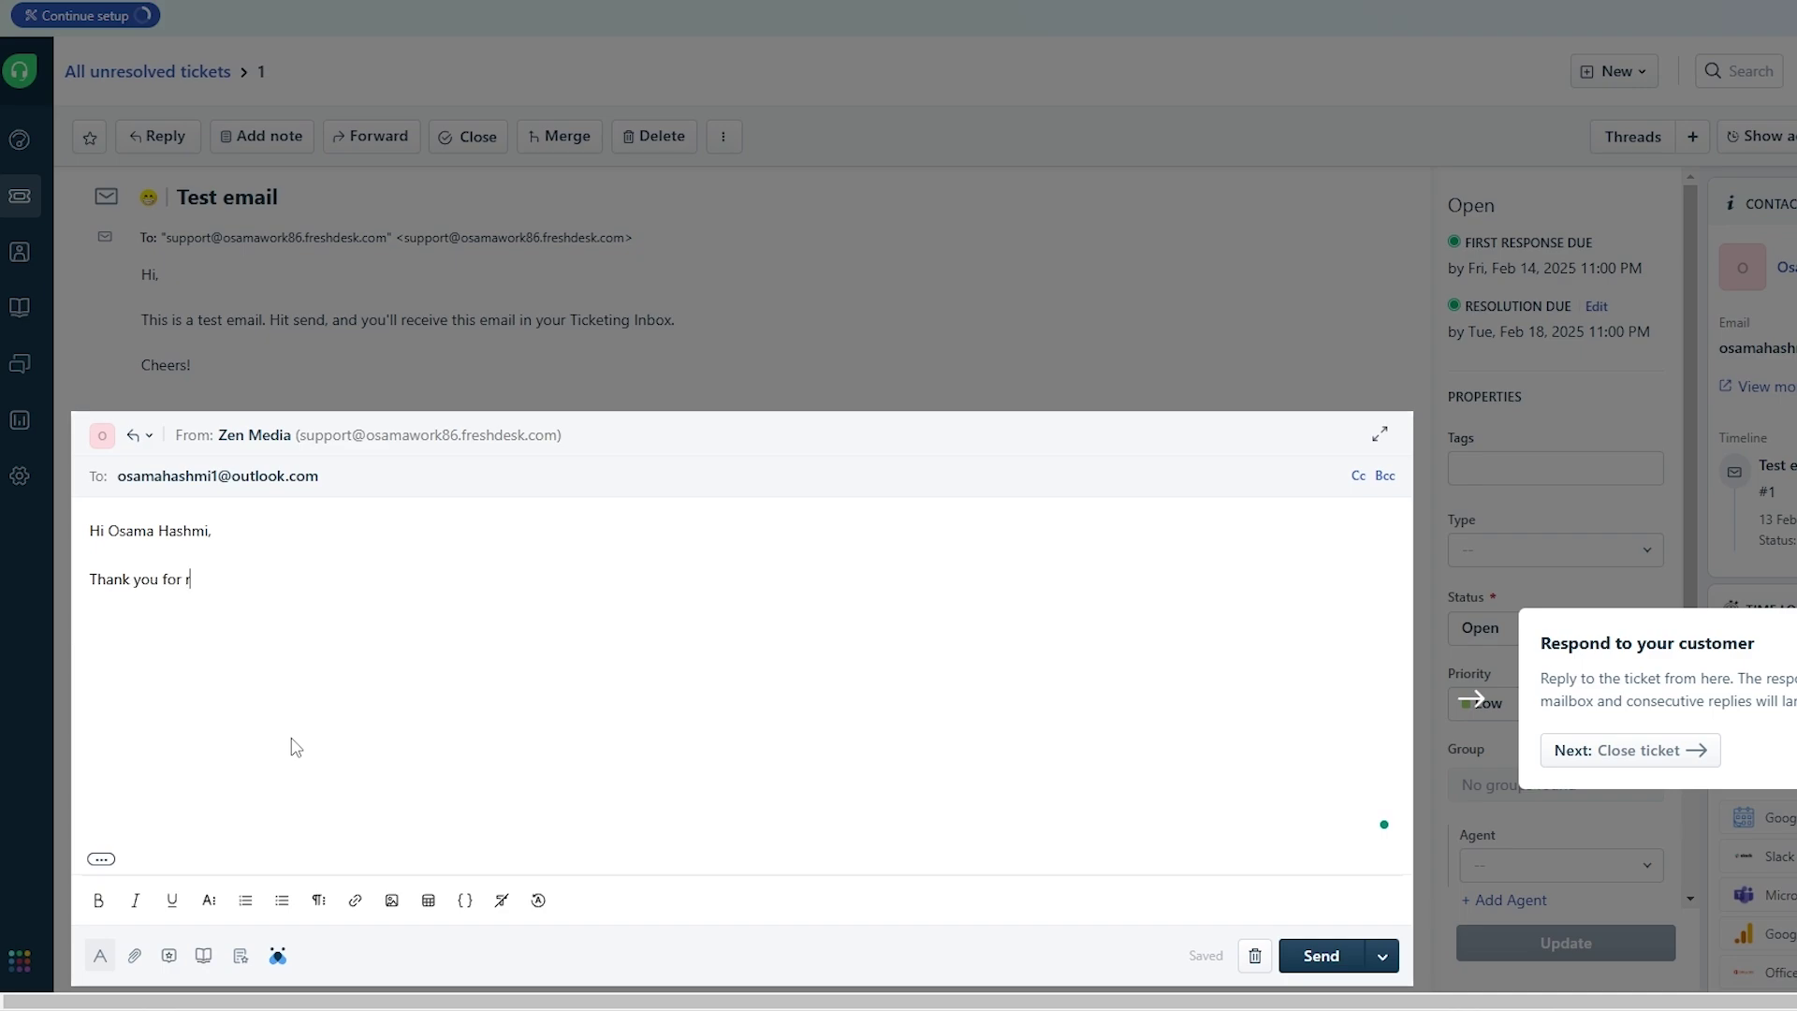
pyautogui.write('eaching out our team is g')
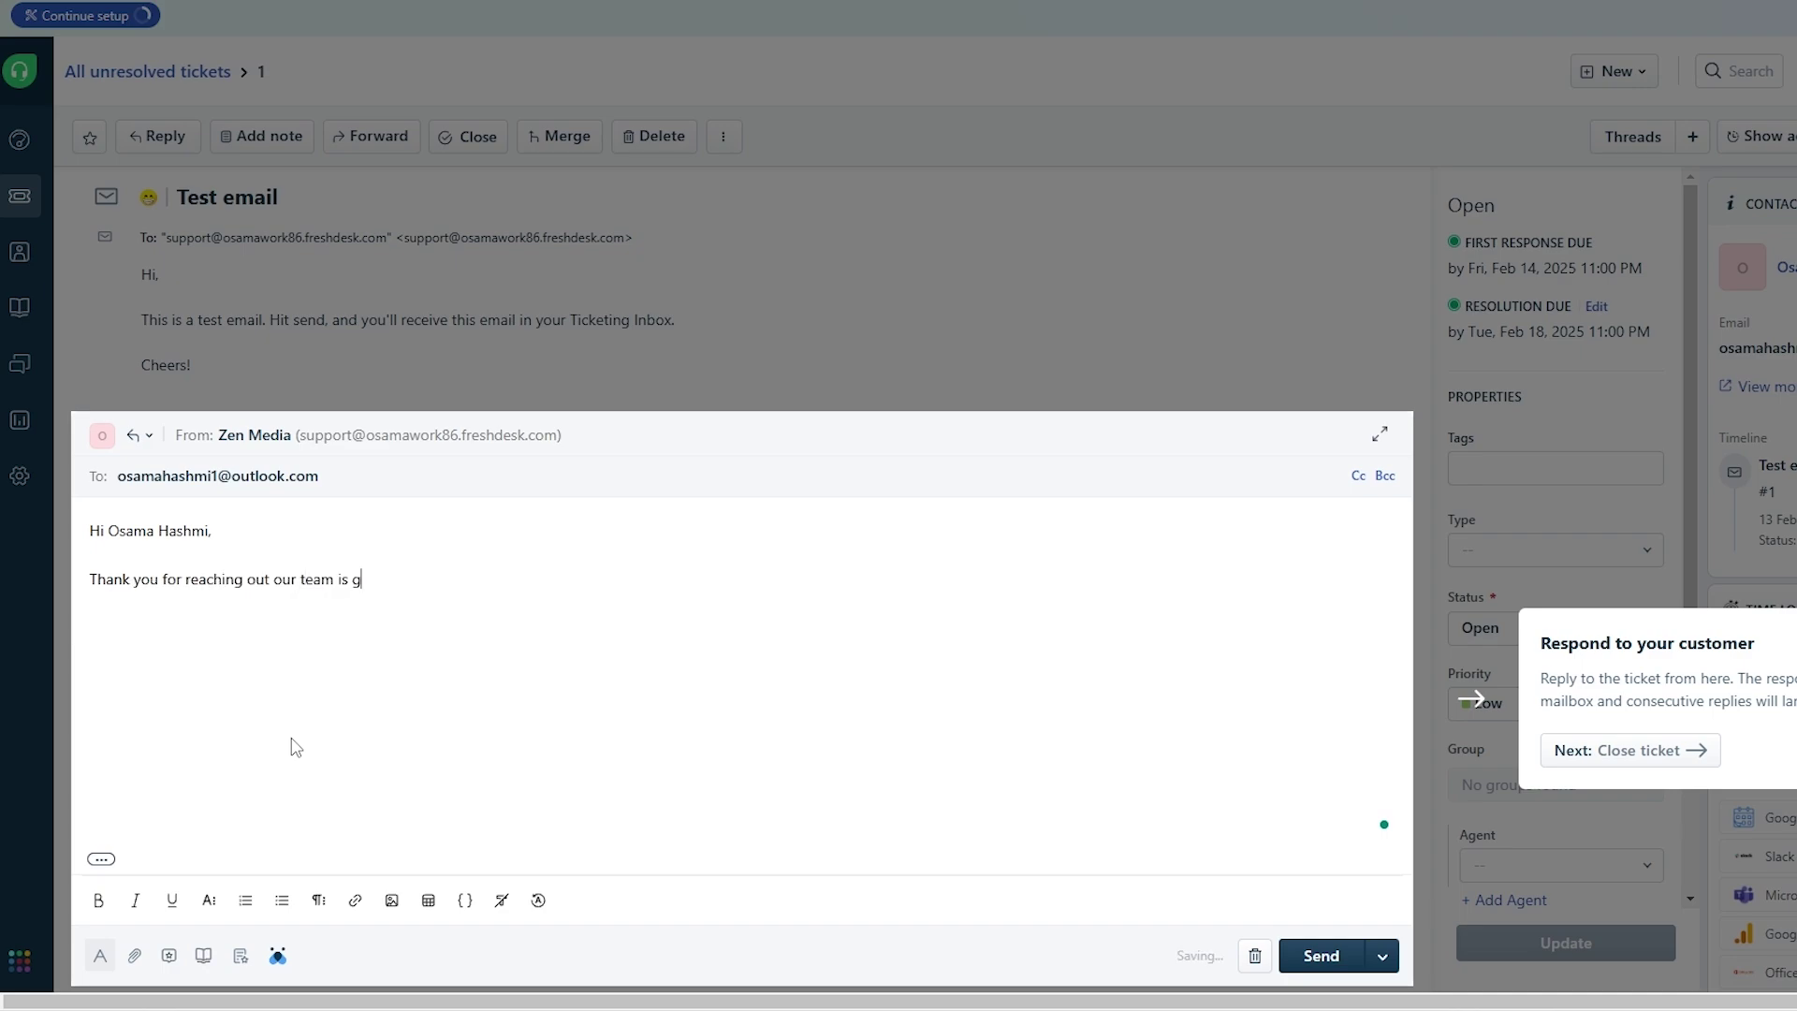
pyautogui.write('onna look into the issue and fix it for you')
pyautogui.press('Return')
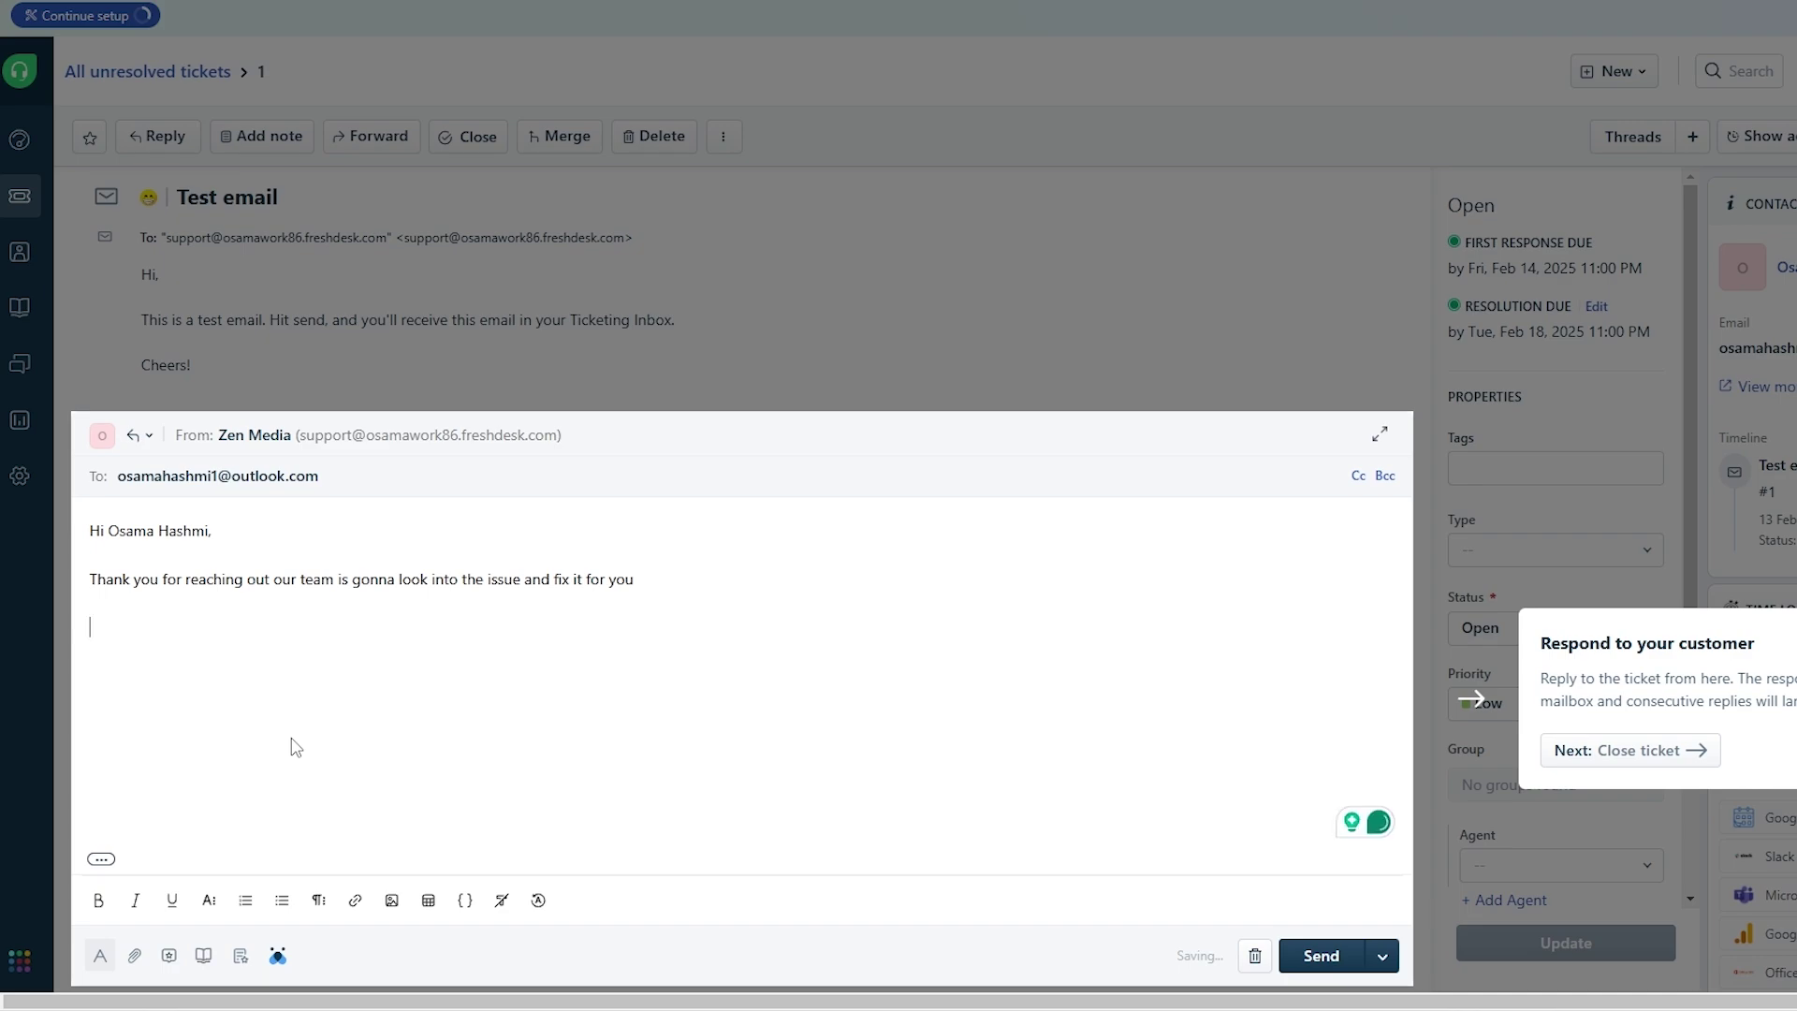
pyautogui.write('Thanks you')
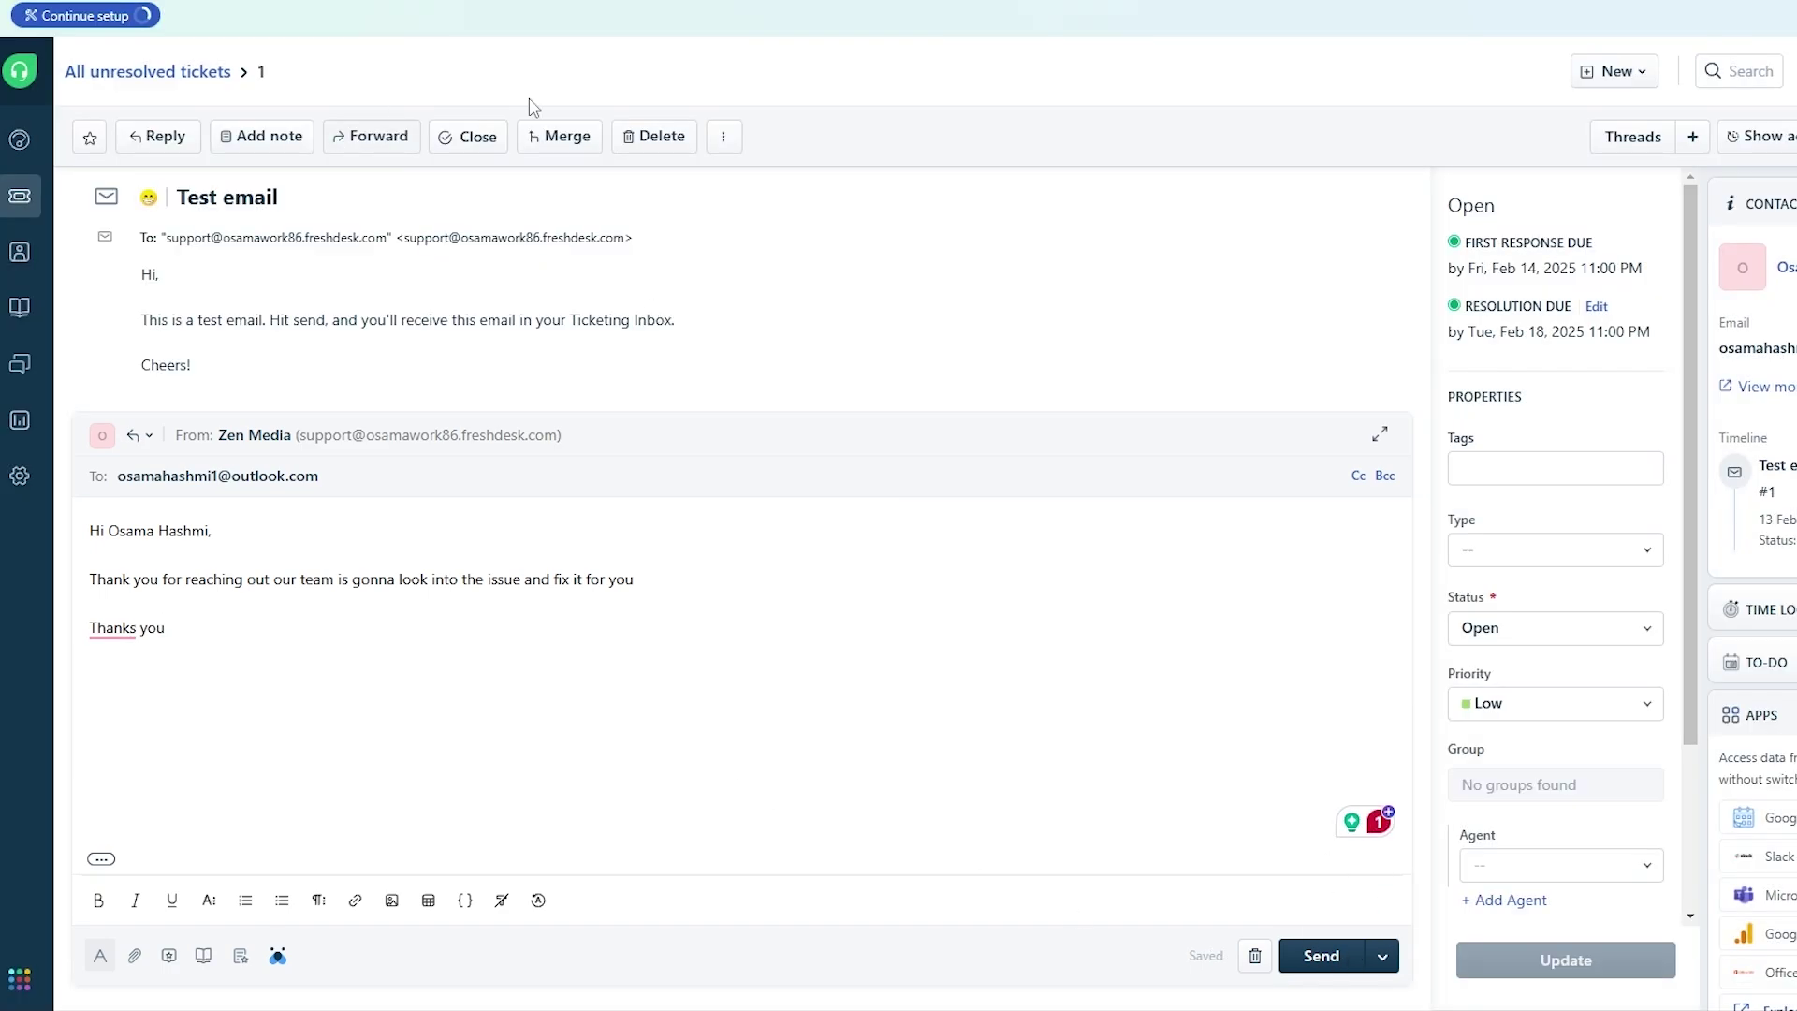
pyautogui.click(533, 107)
pyautogui.click(1347, 955)
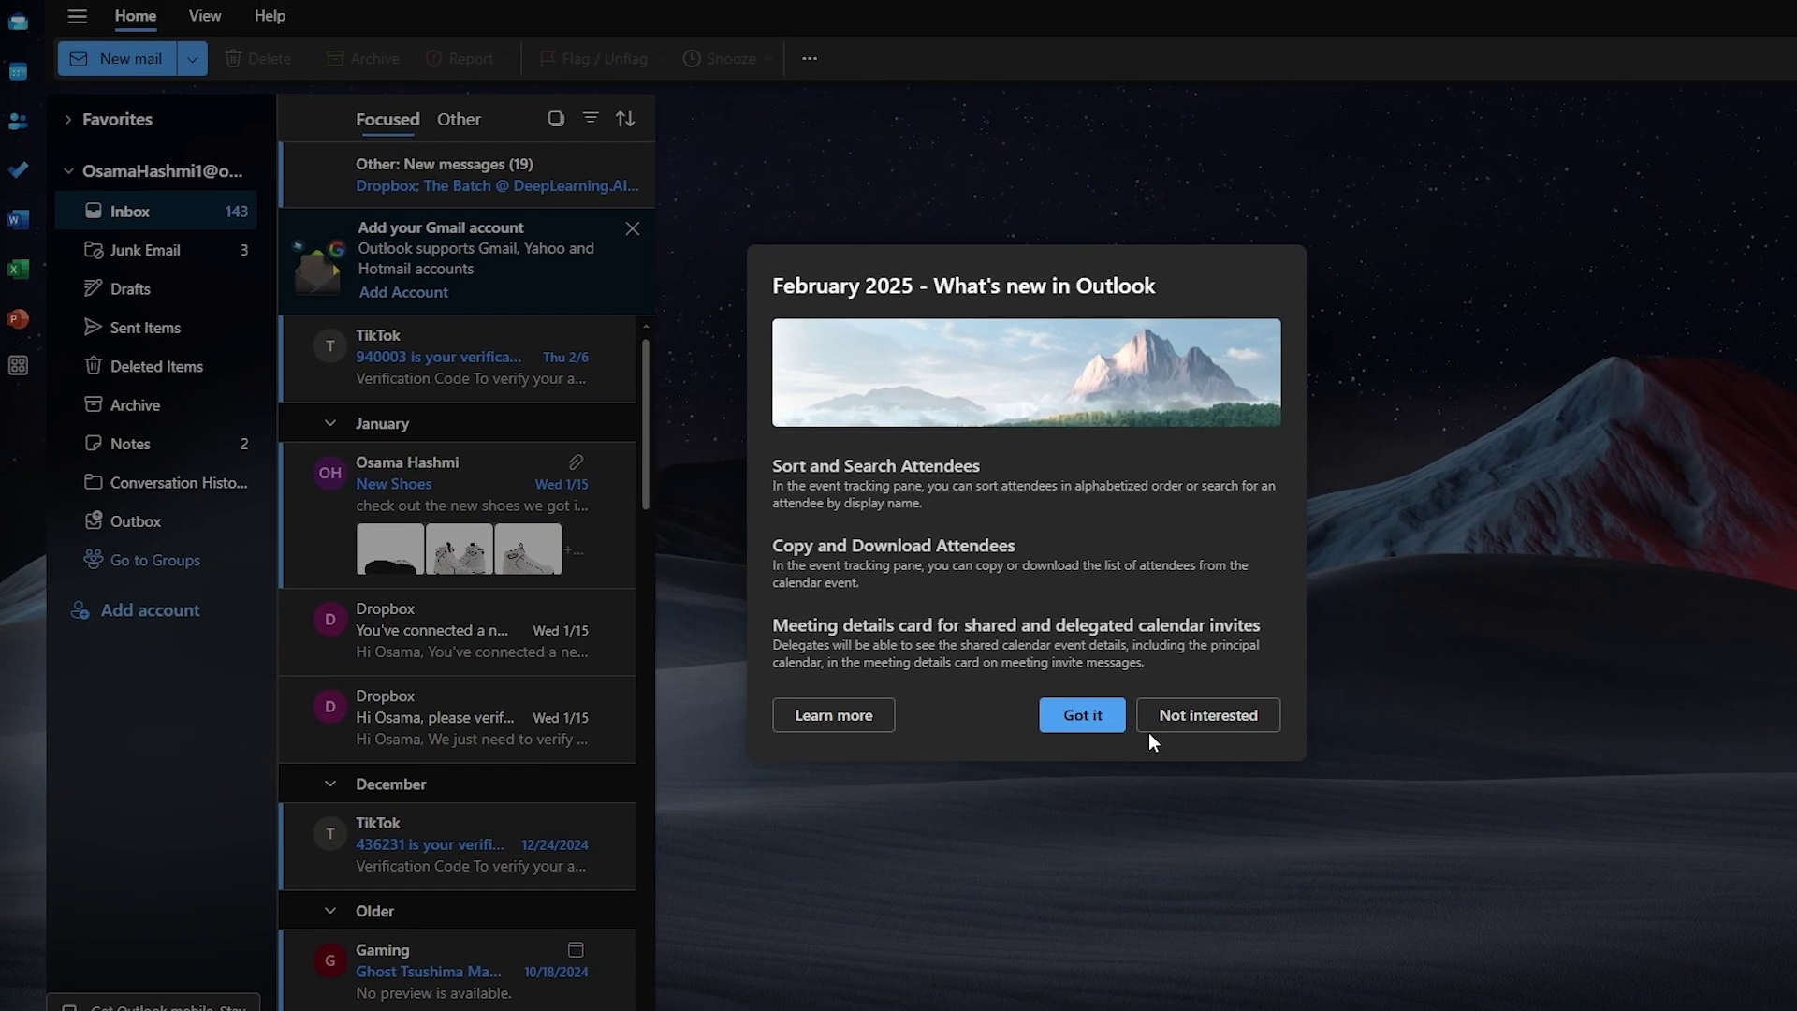
# Close Outlook's What's new notice and read the Zen Media 'Test email' reply in the Inbox
pyautogui.click(1160, 666)
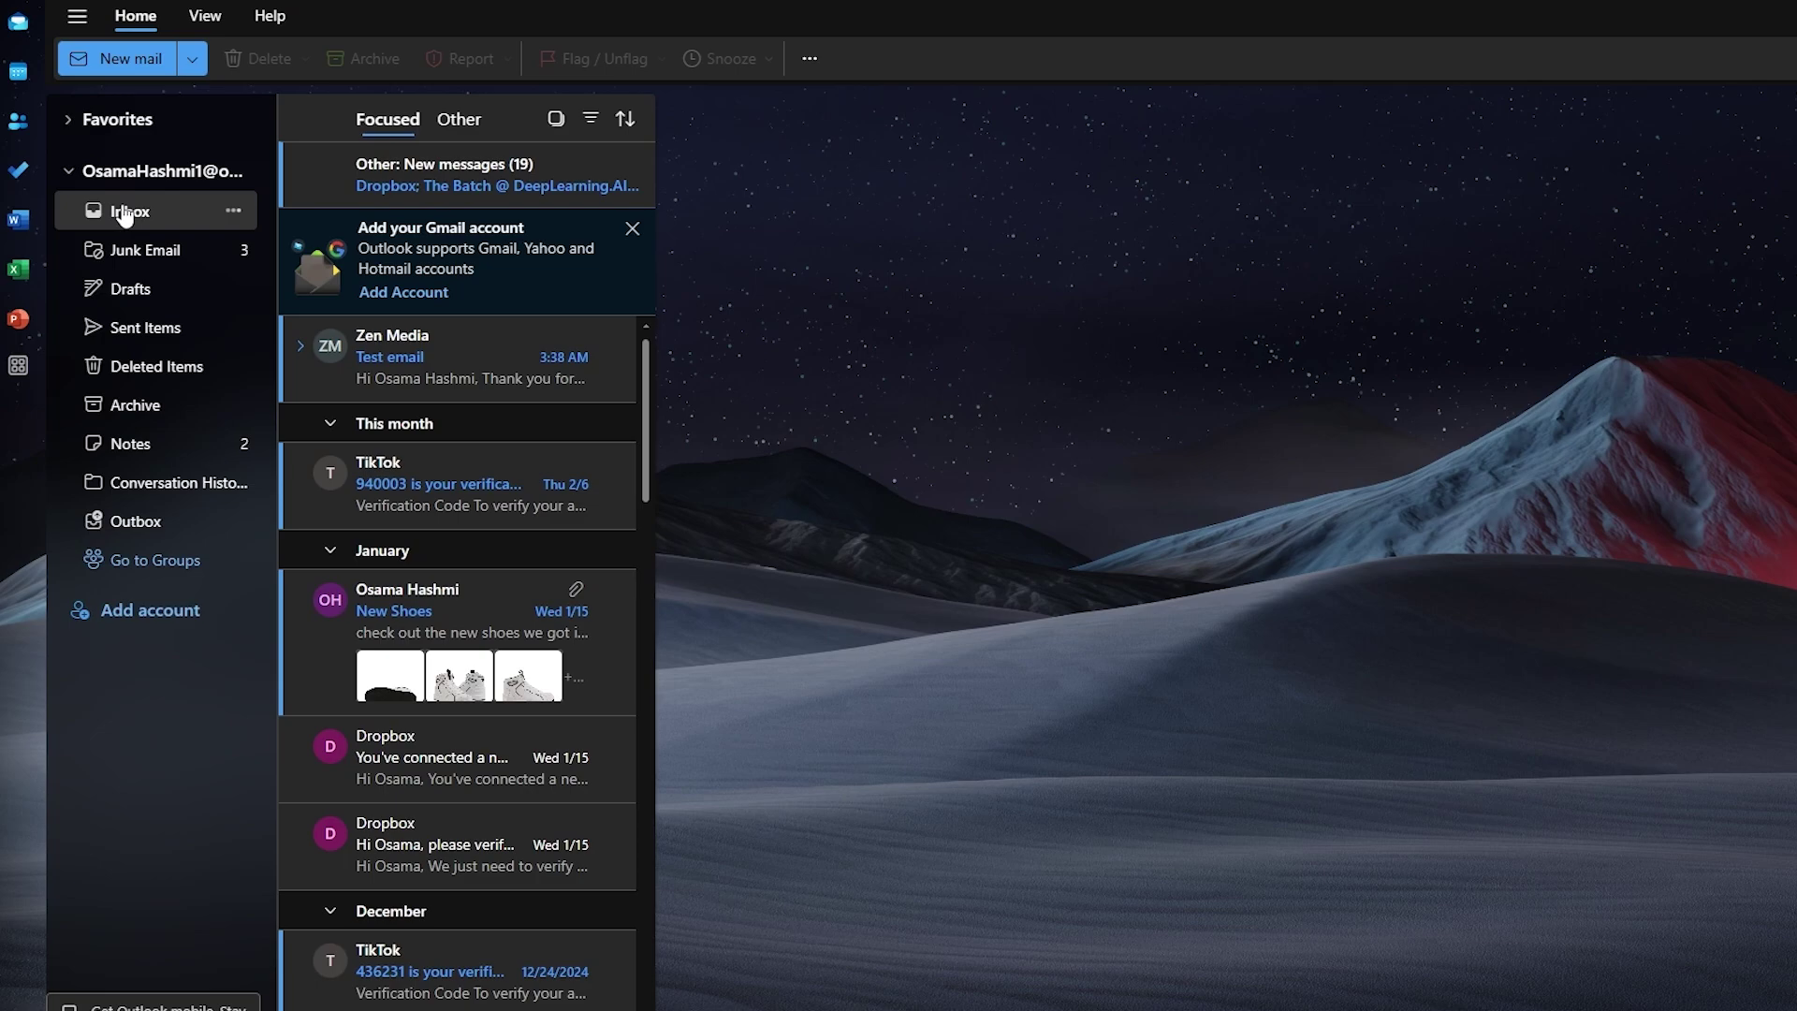
pyautogui.click(174, 176)
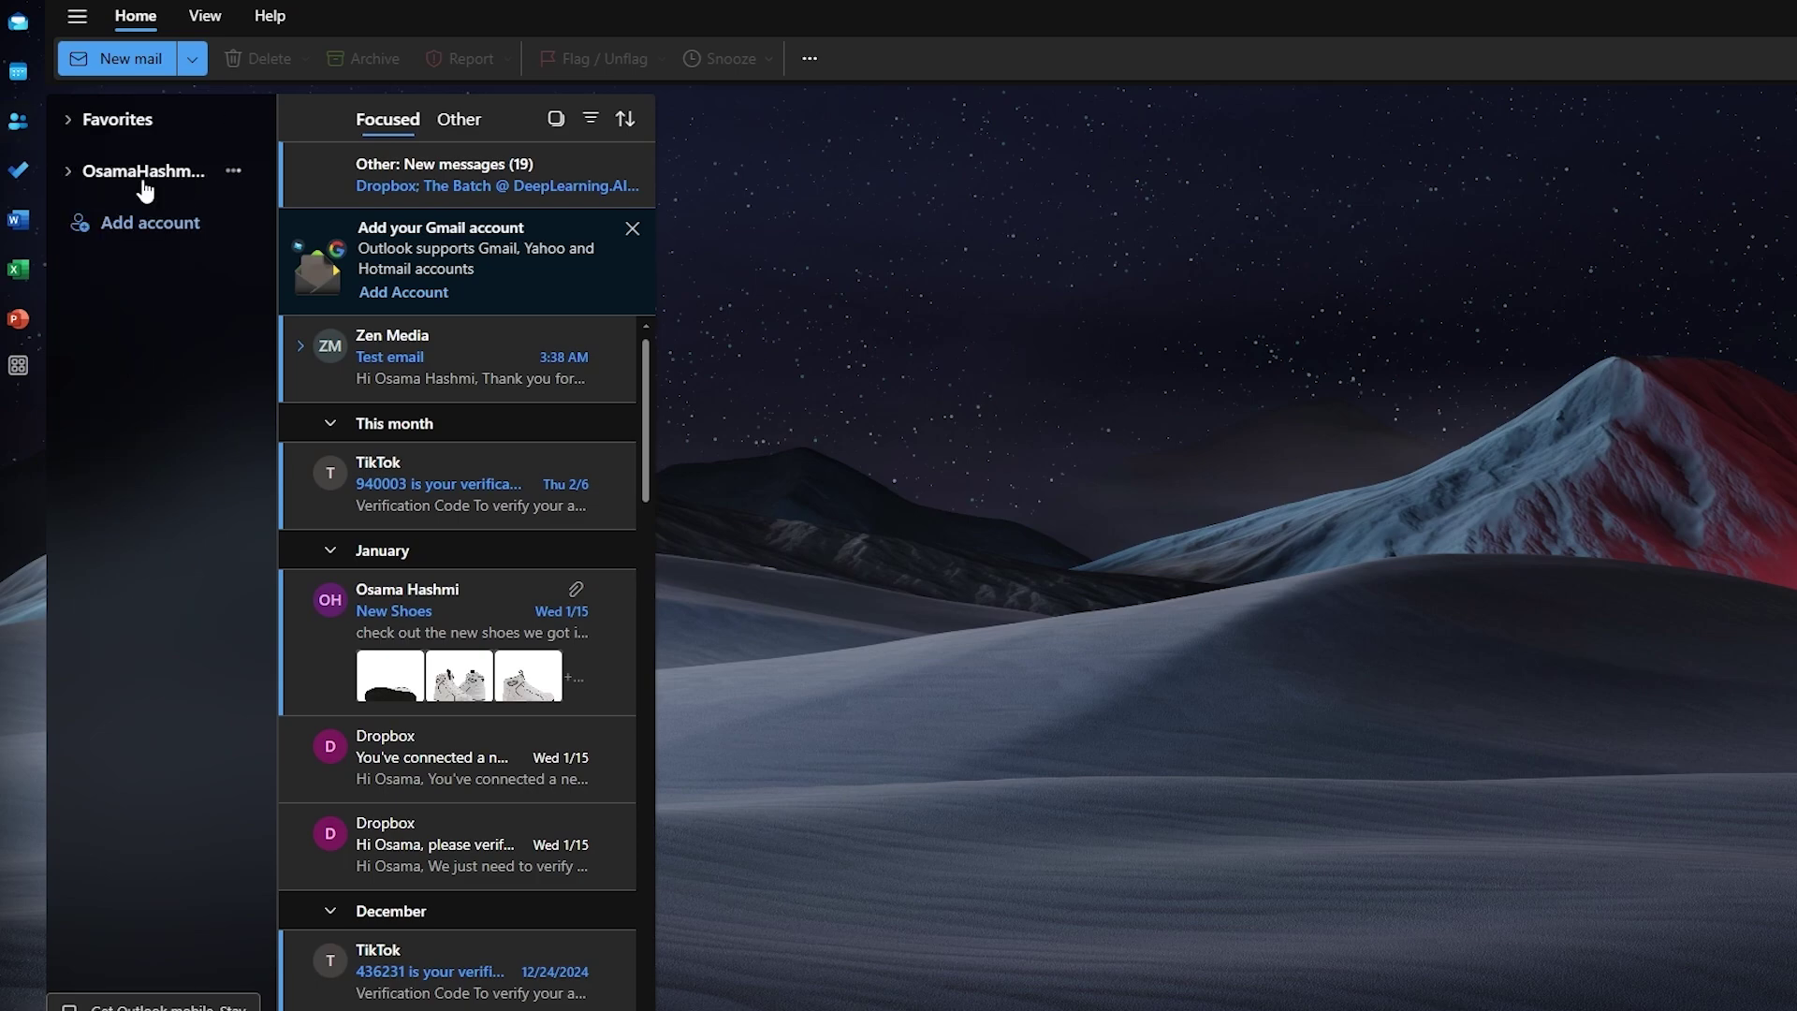
pyautogui.click(145, 190)
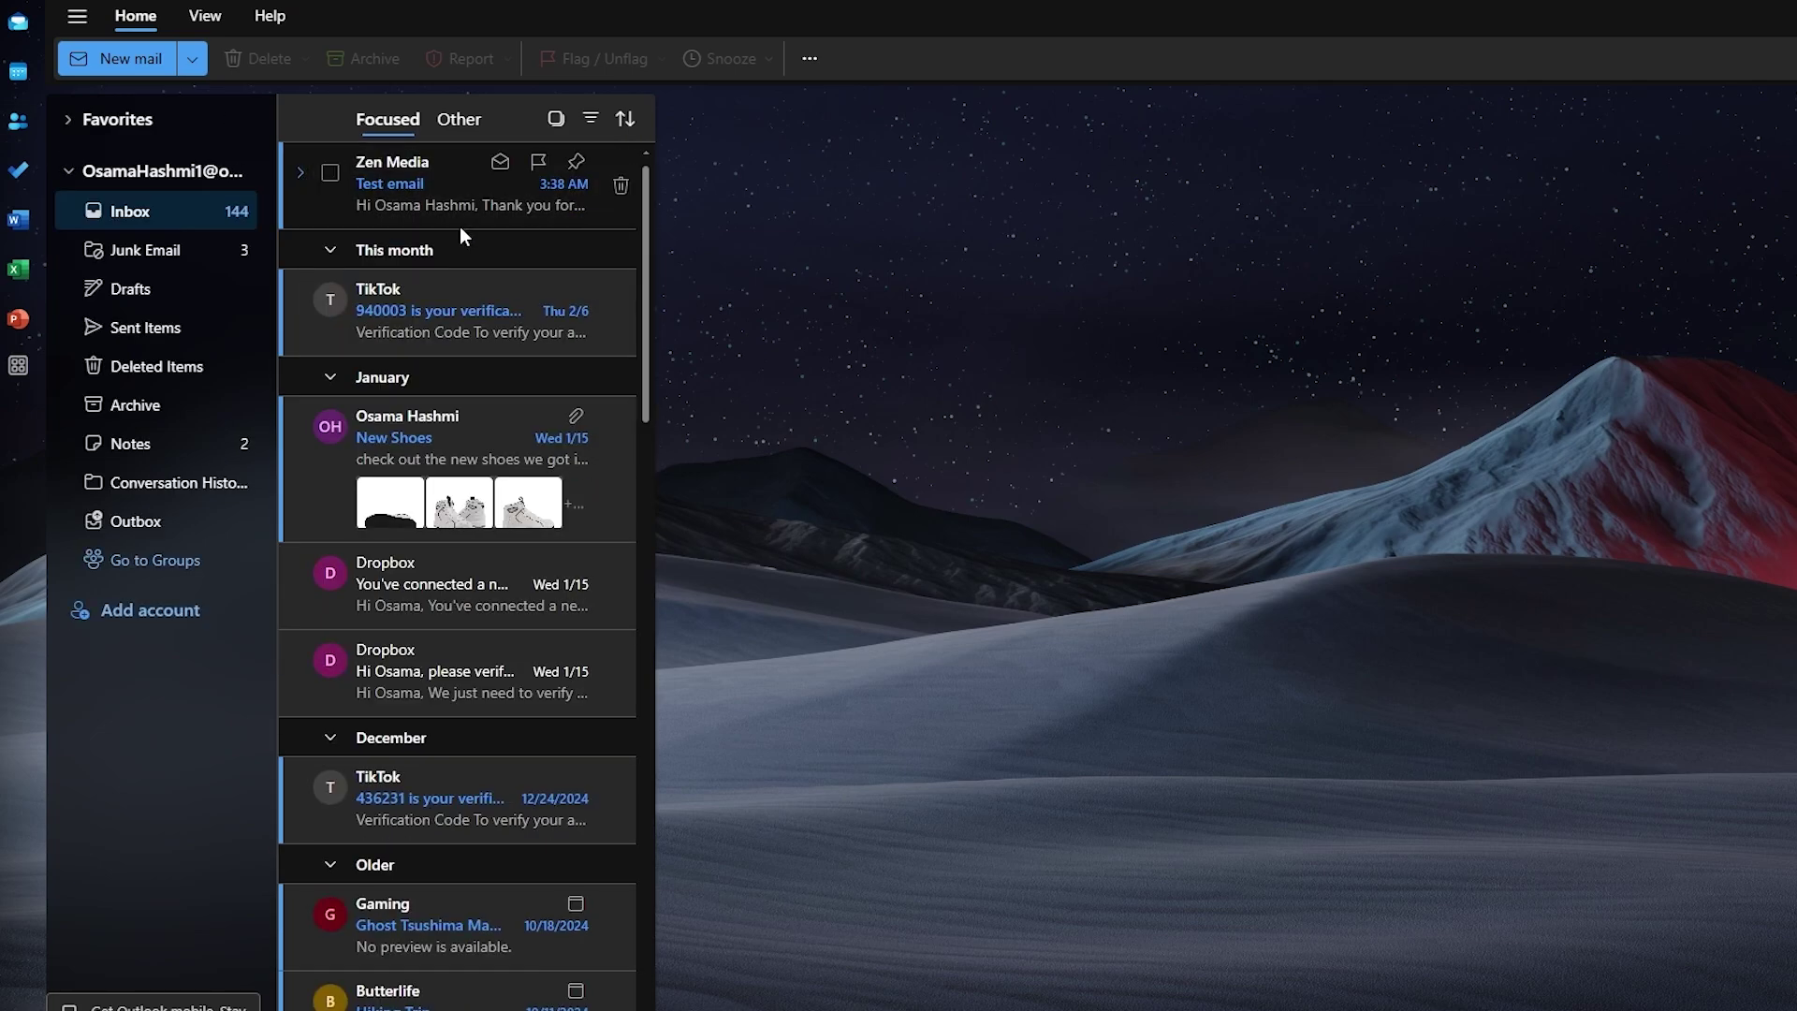
pyautogui.click(440, 196)
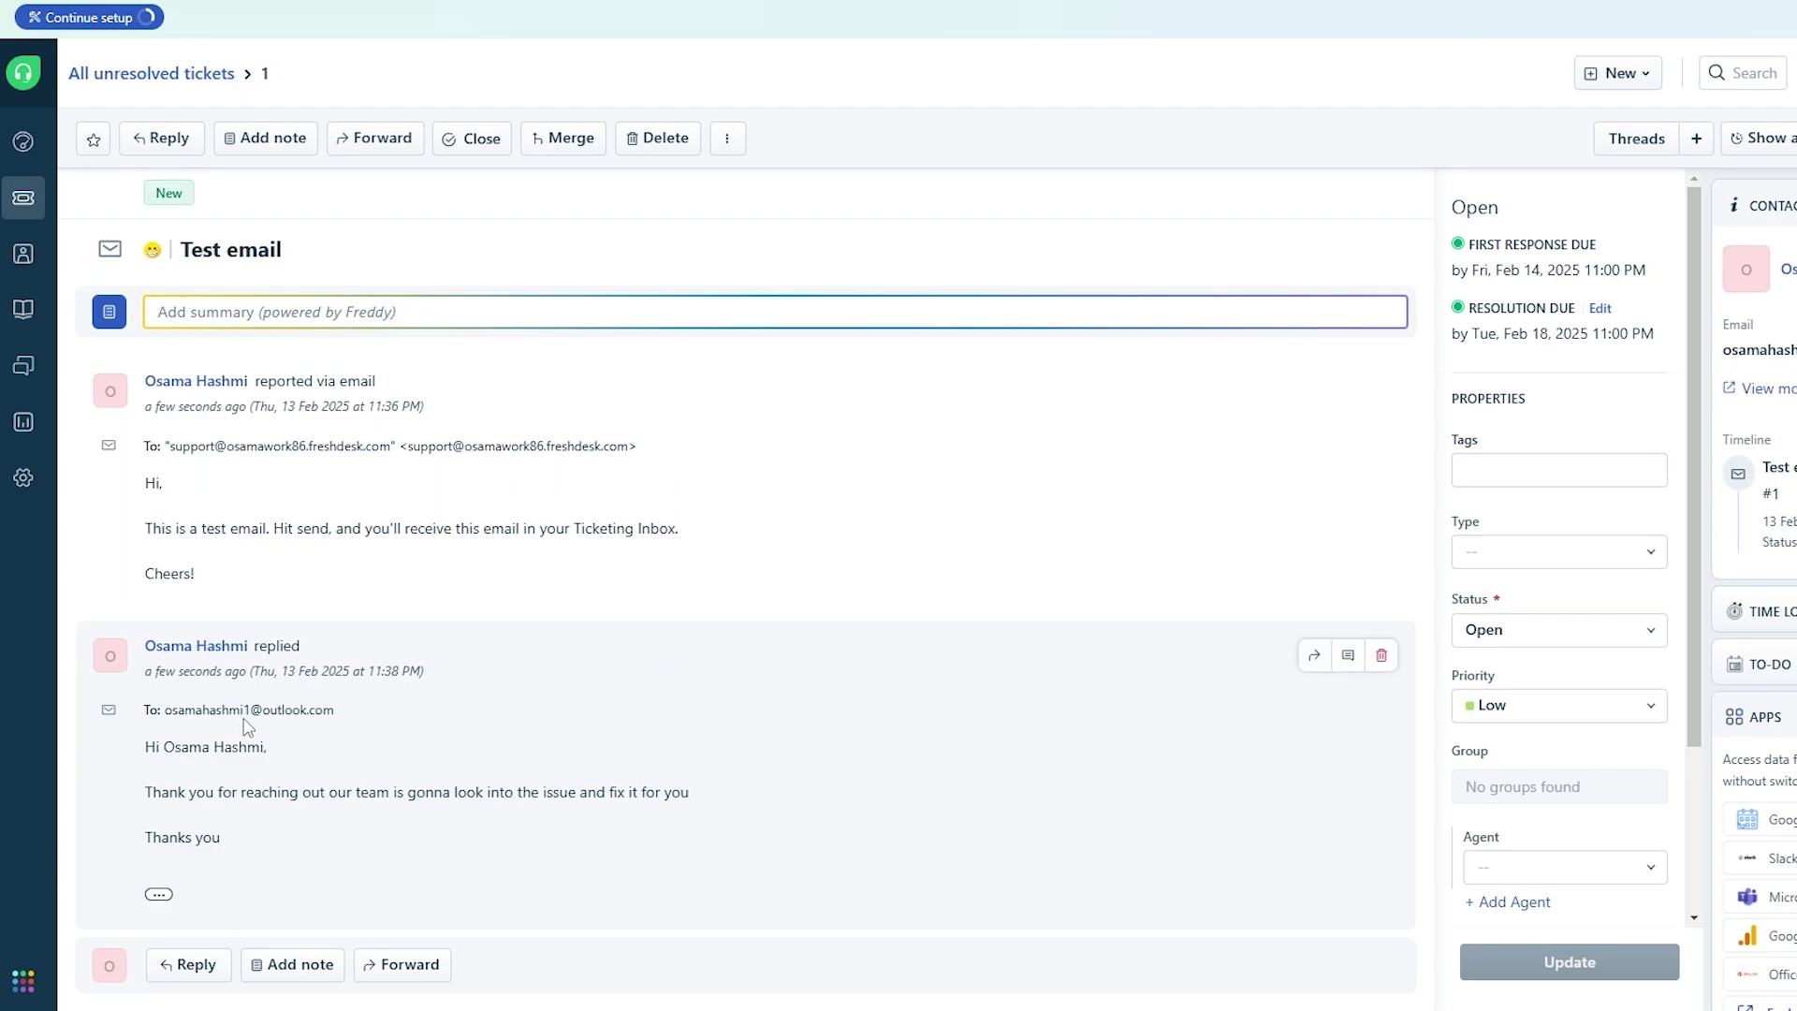
# Set the test ticket's type to Question, leaving its status unchanged
pyautogui.click(1552, 468)
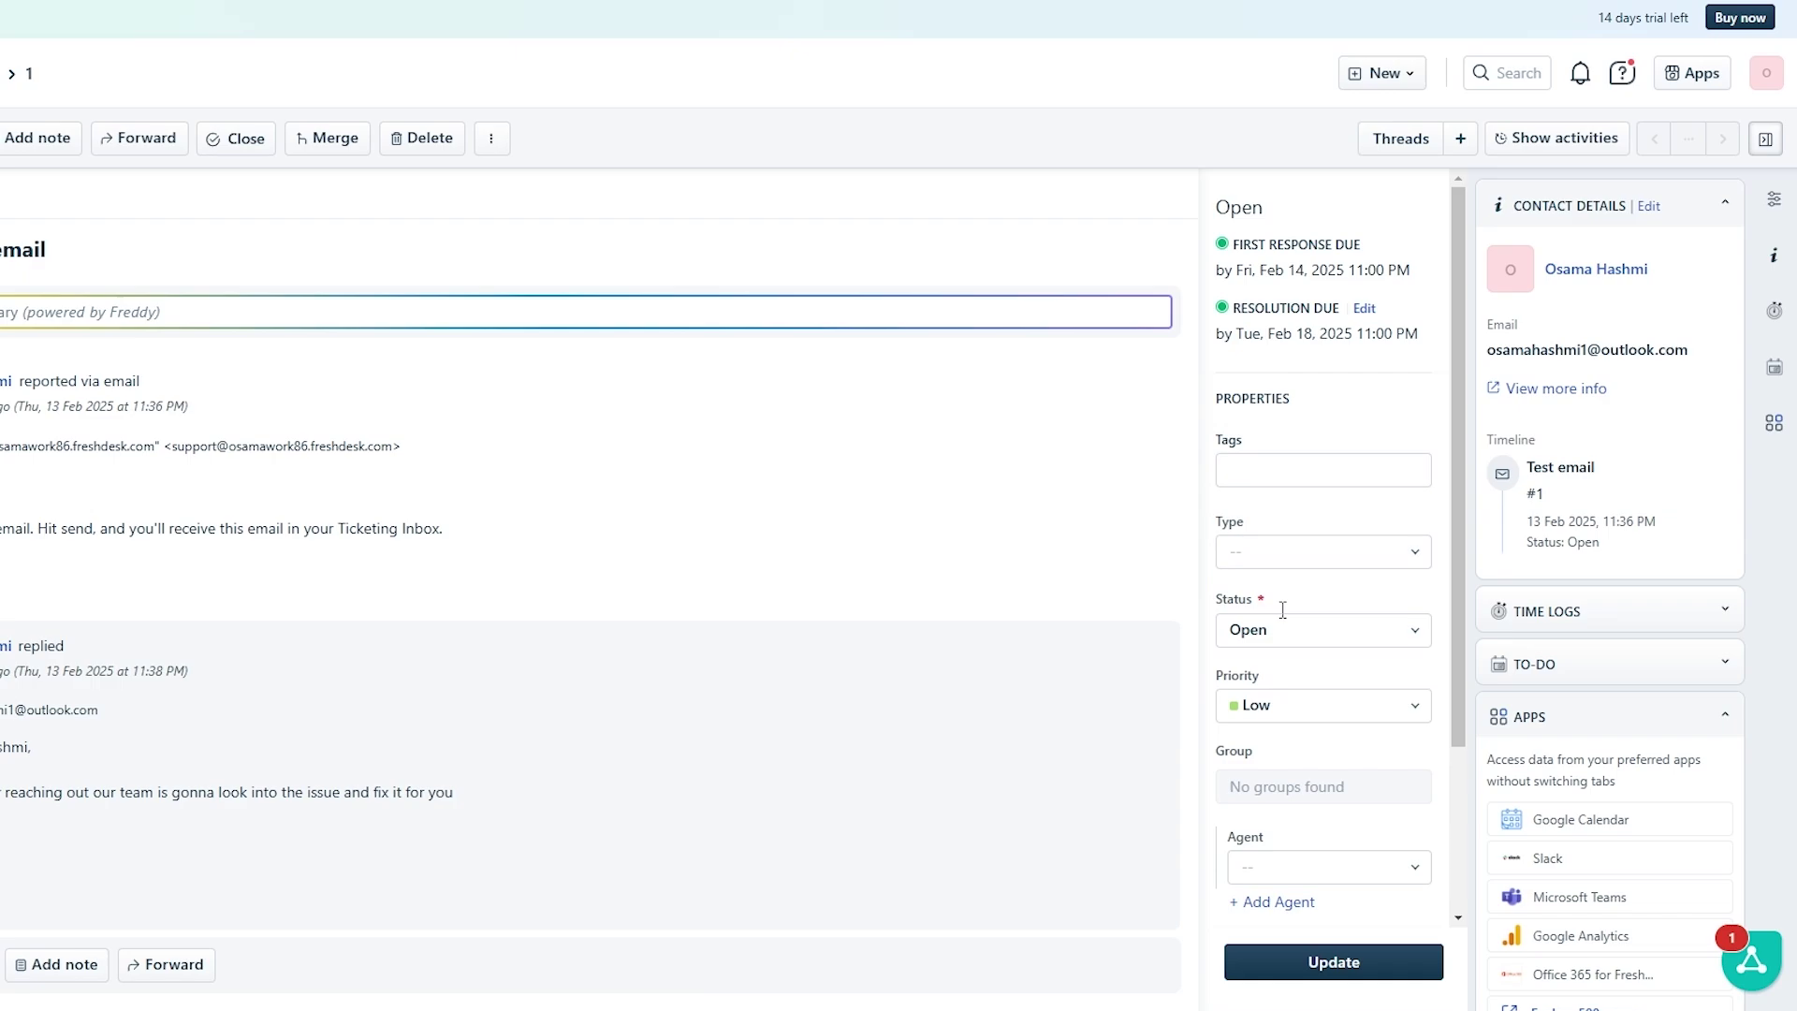
pyautogui.click(1283, 621)
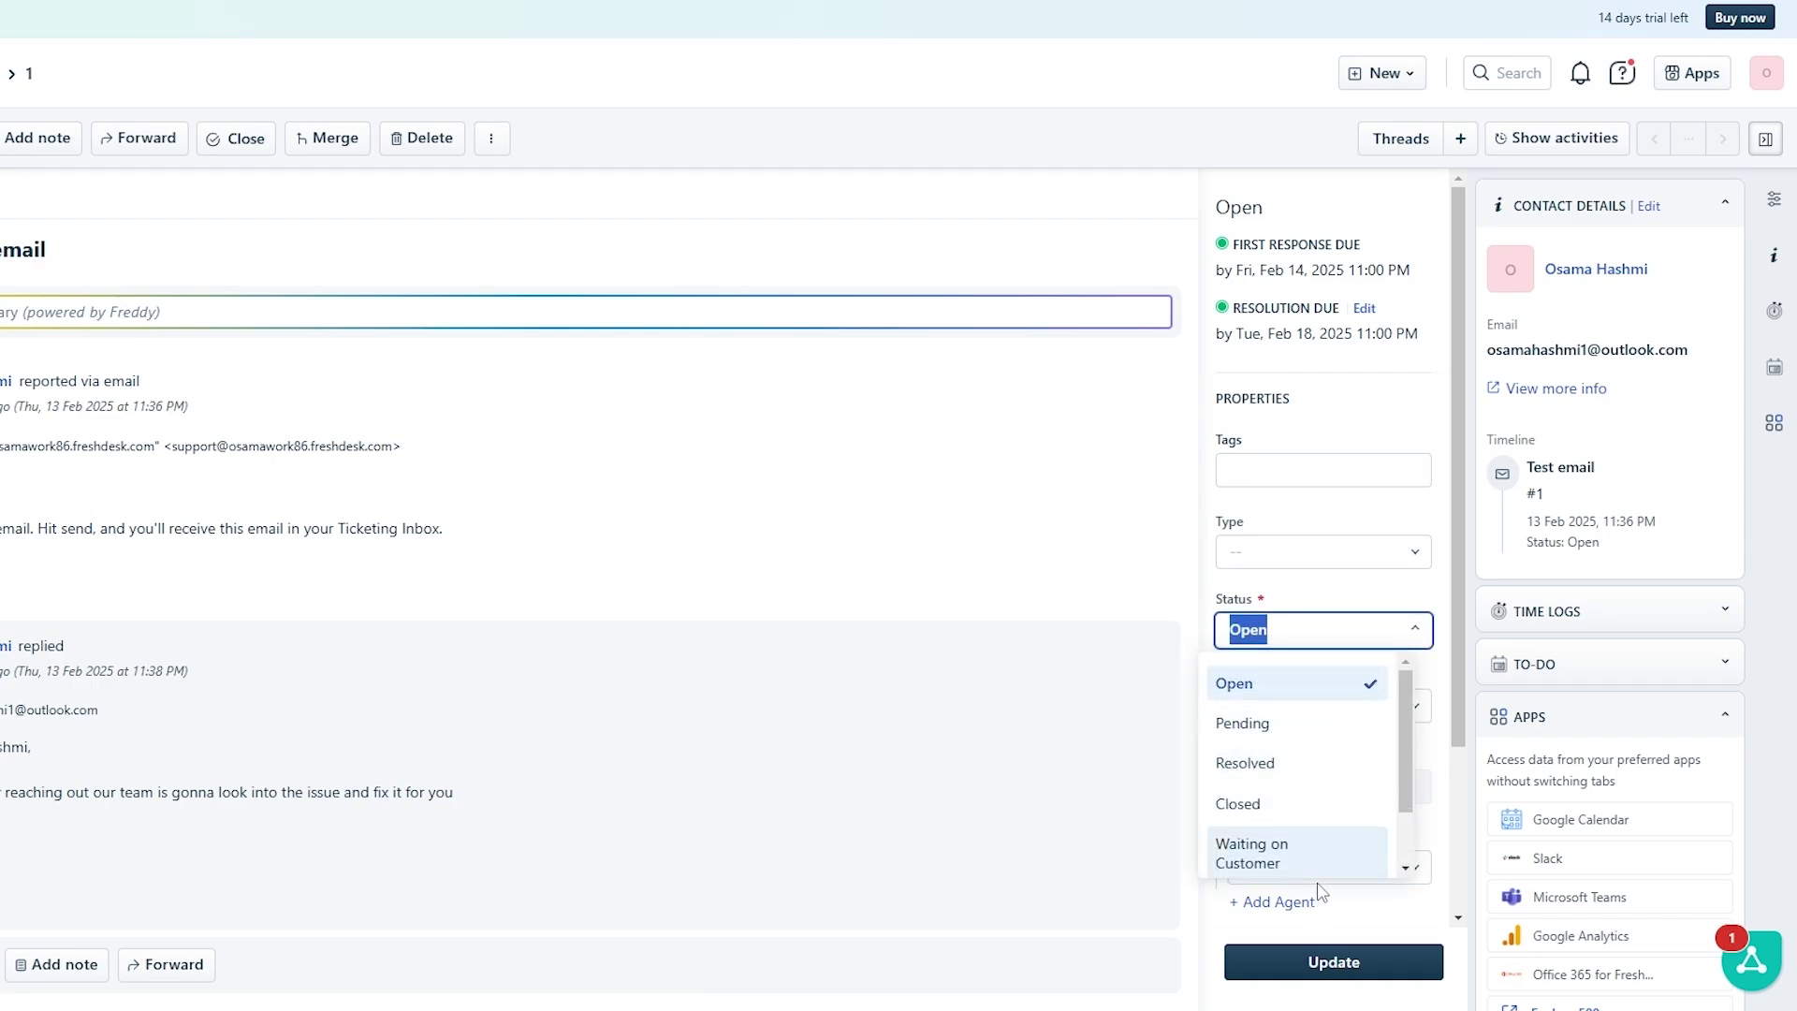
pyautogui.scroll(-2, 1319, 861)
pyautogui.scroll(2, 1306, 823)
pyautogui.scroll(-1, 1252, 816)
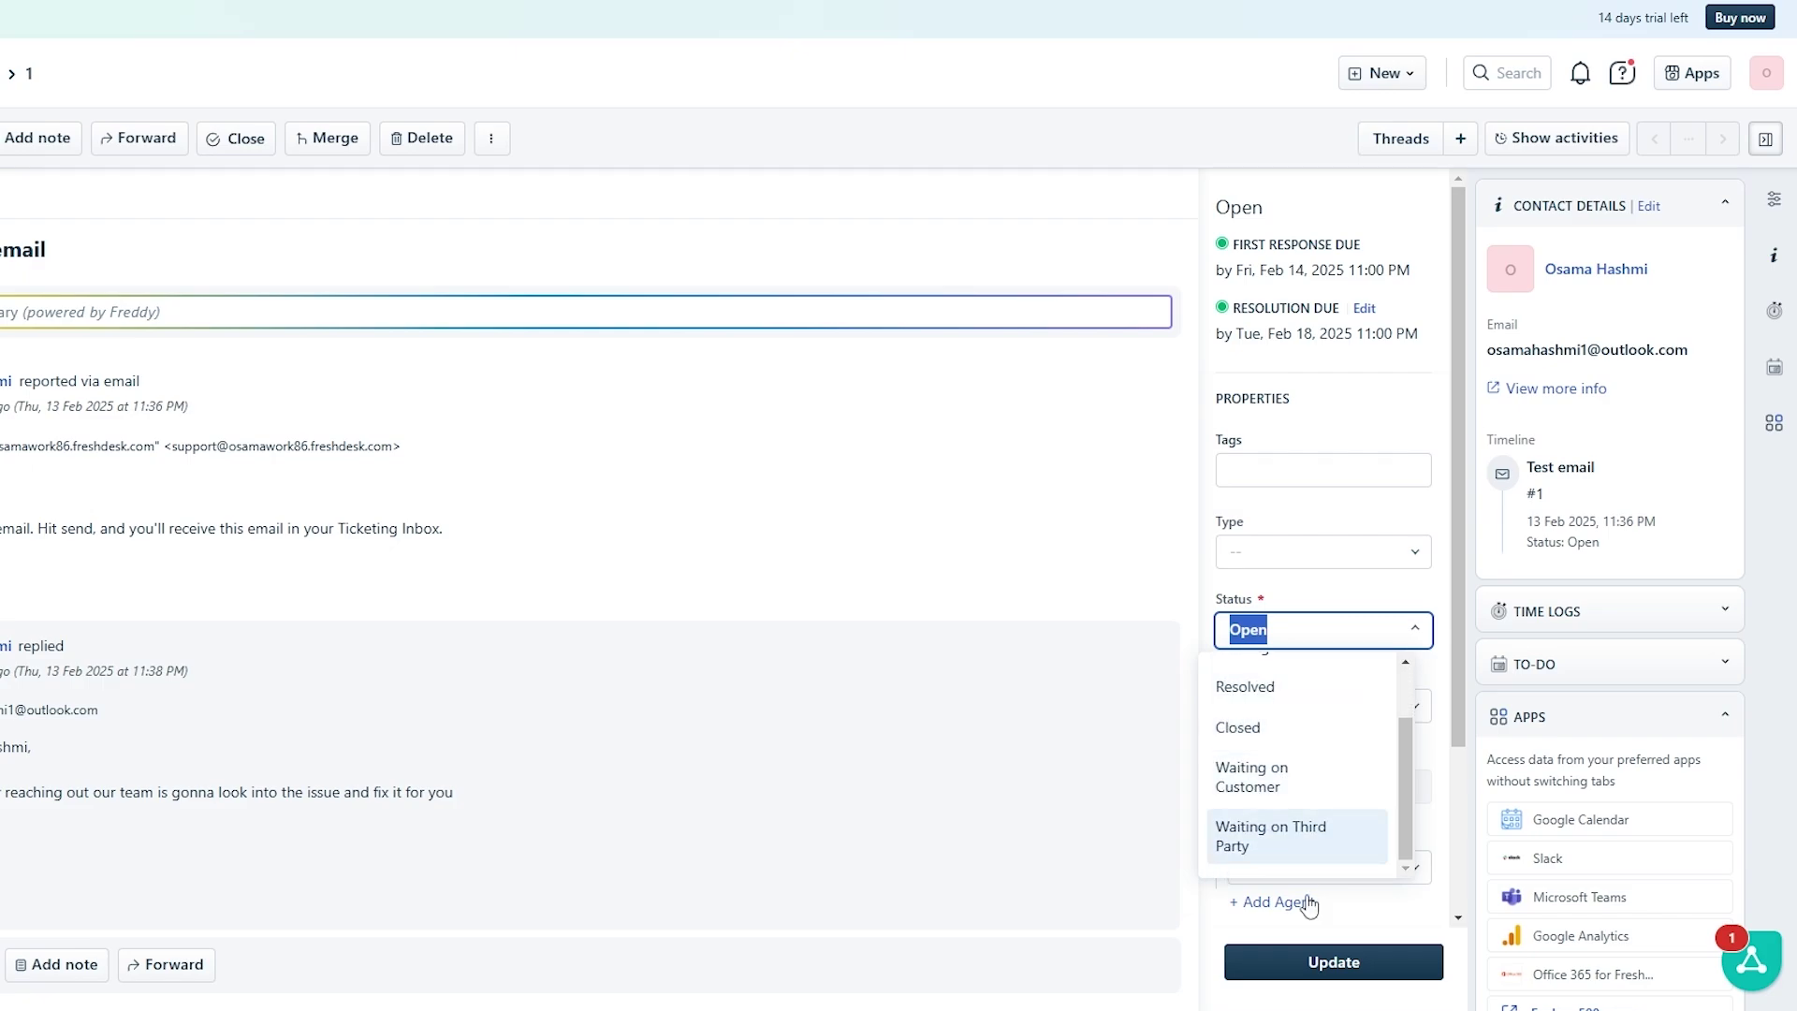
pyautogui.click(1271, 553)
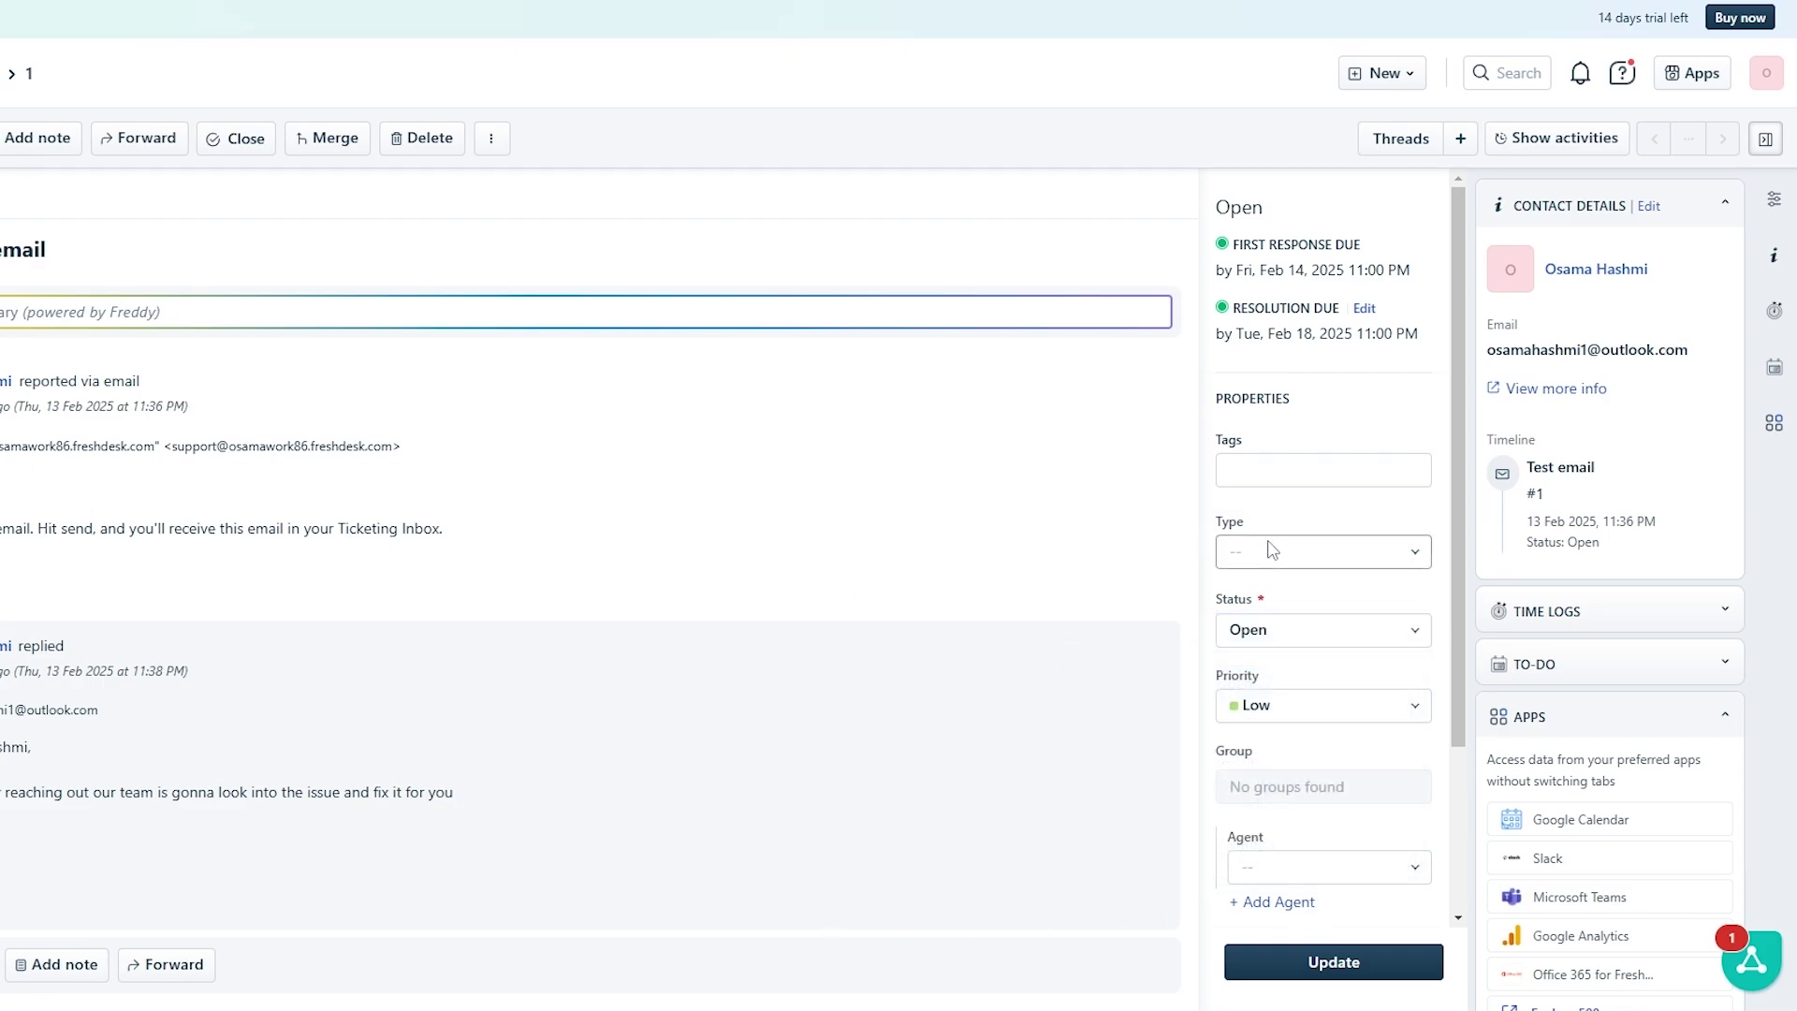
pyautogui.click(1270, 550)
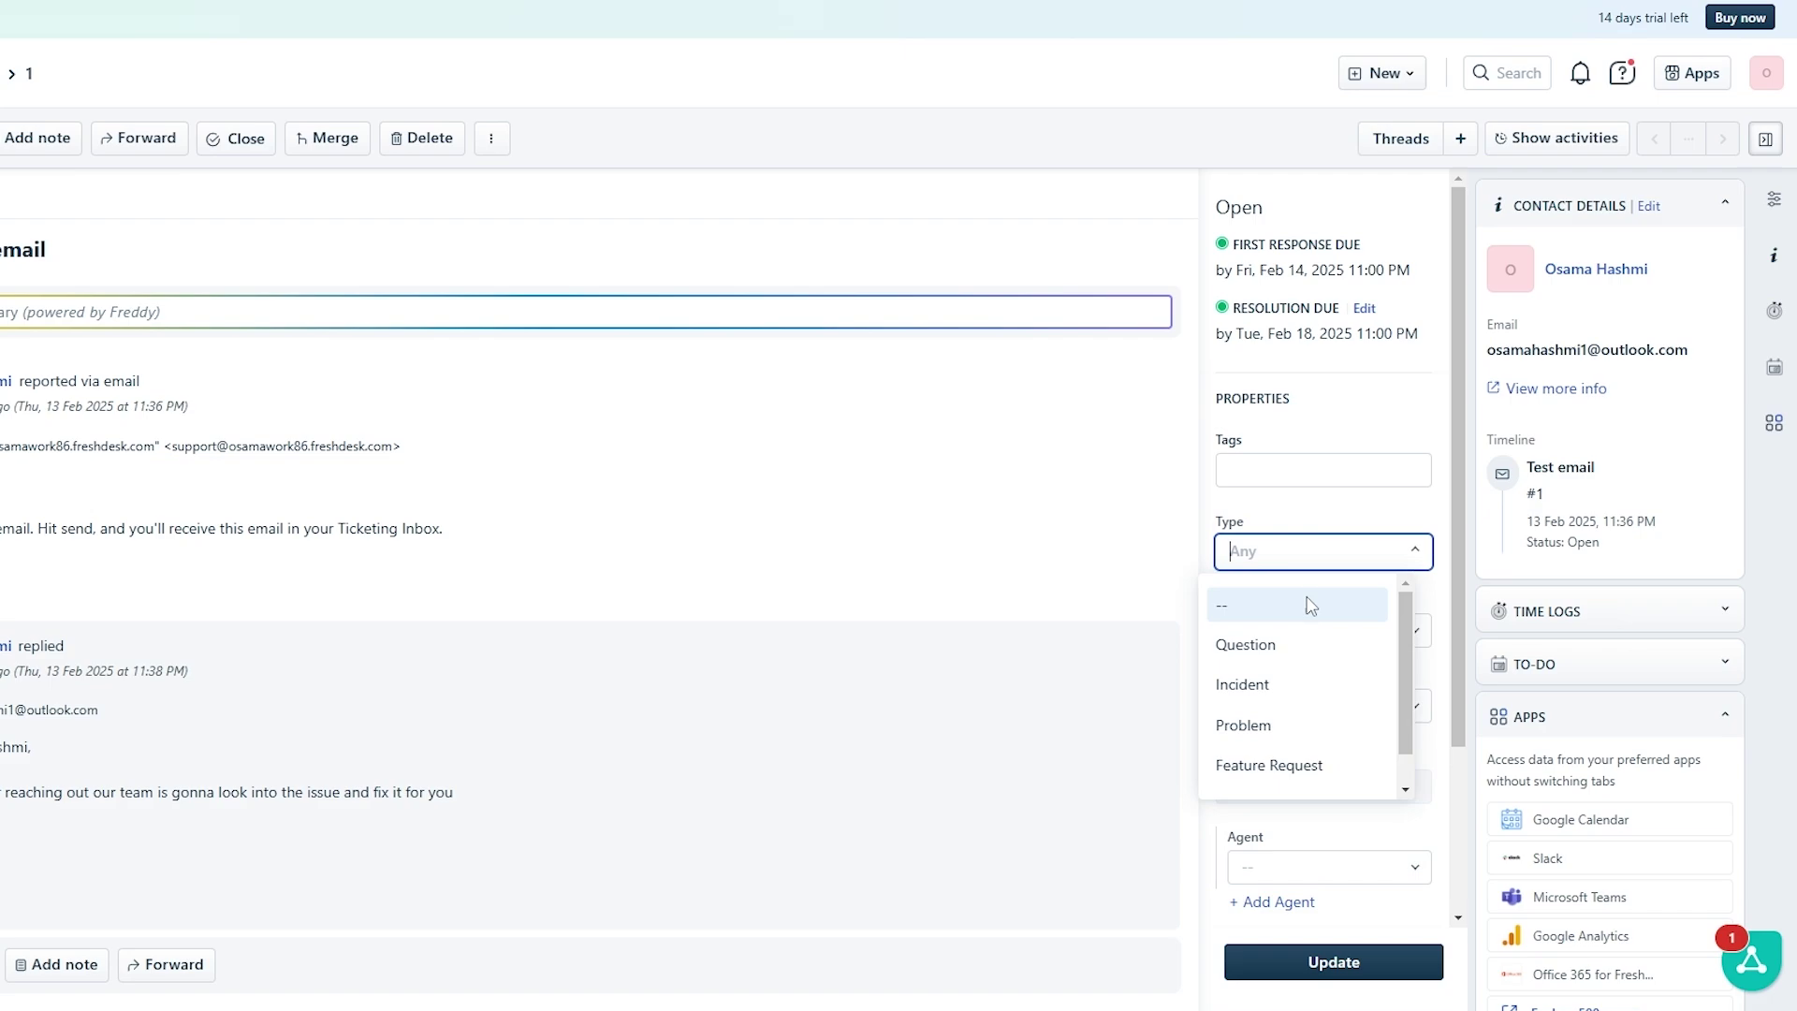
pyautogui.click(1254, 644)
# Assign the ticket to the available agent without inviting a new one
pyautogui.scroll(-3, 1368, 657)
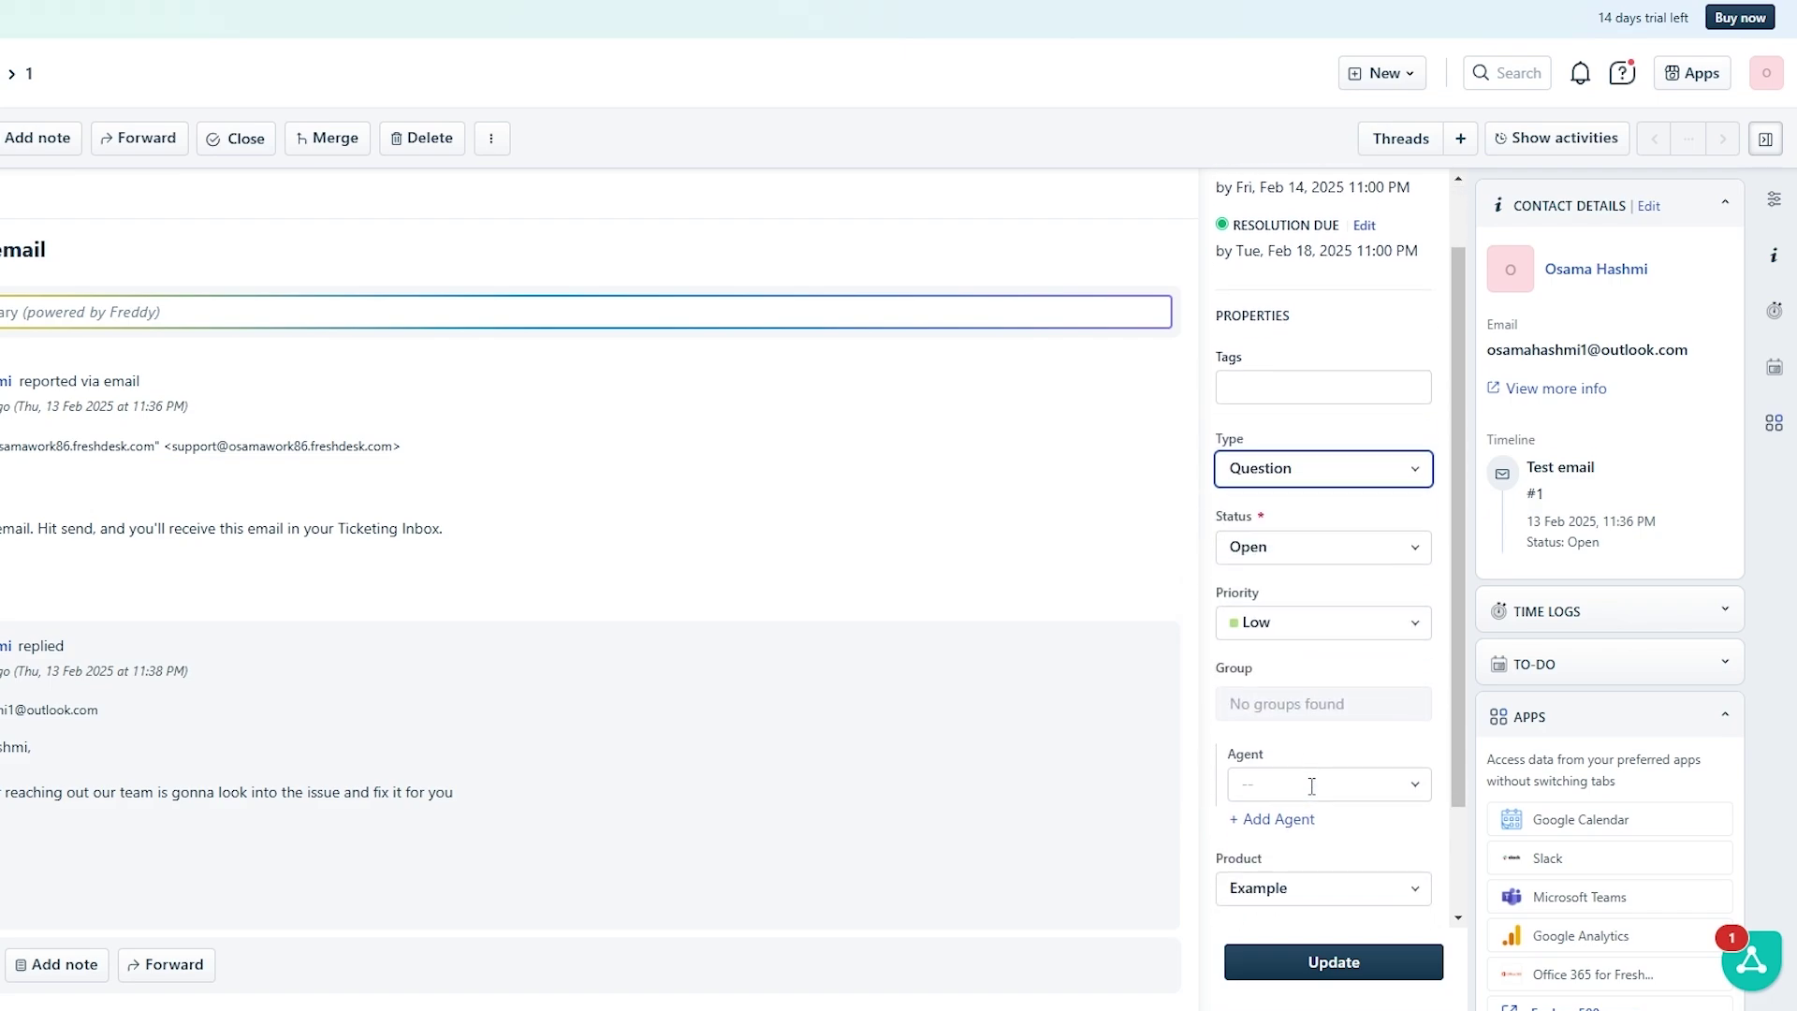
pyautogui.click(1282, 687)
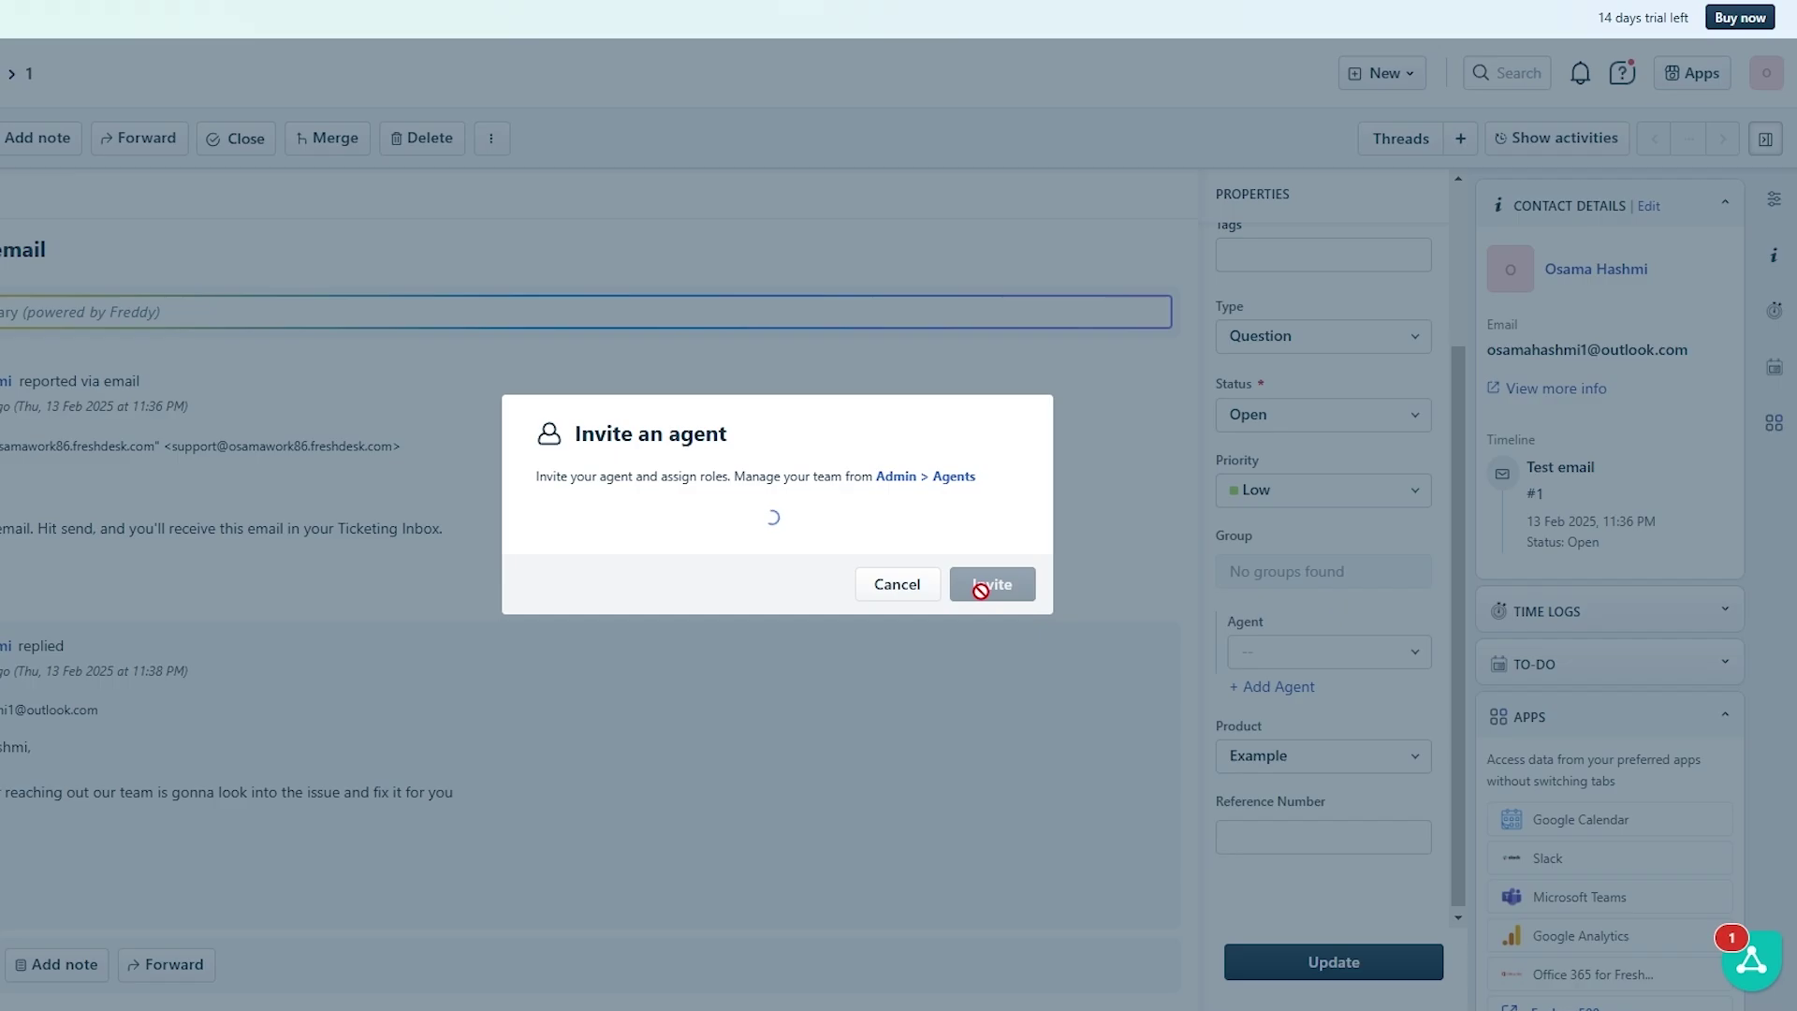
pyautogui.click(881, 625)
pyautogui.click(1318, 660)
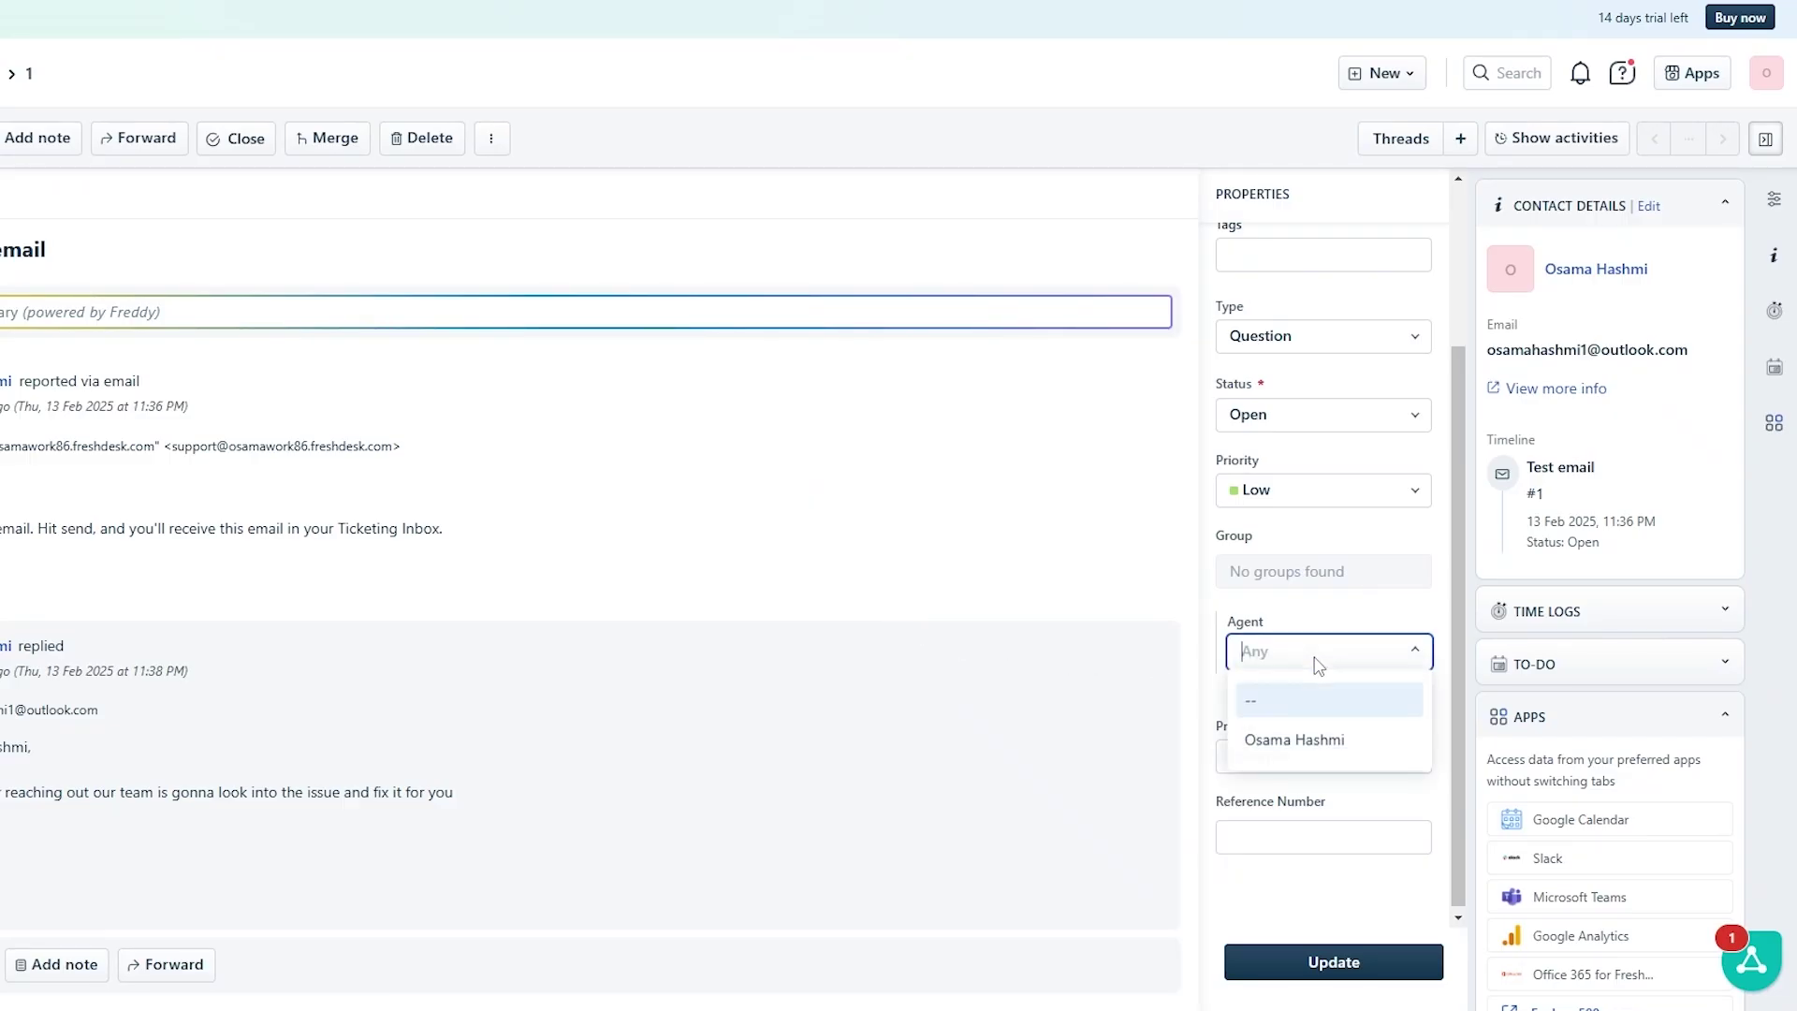
pyautogui.click(1305, 751)
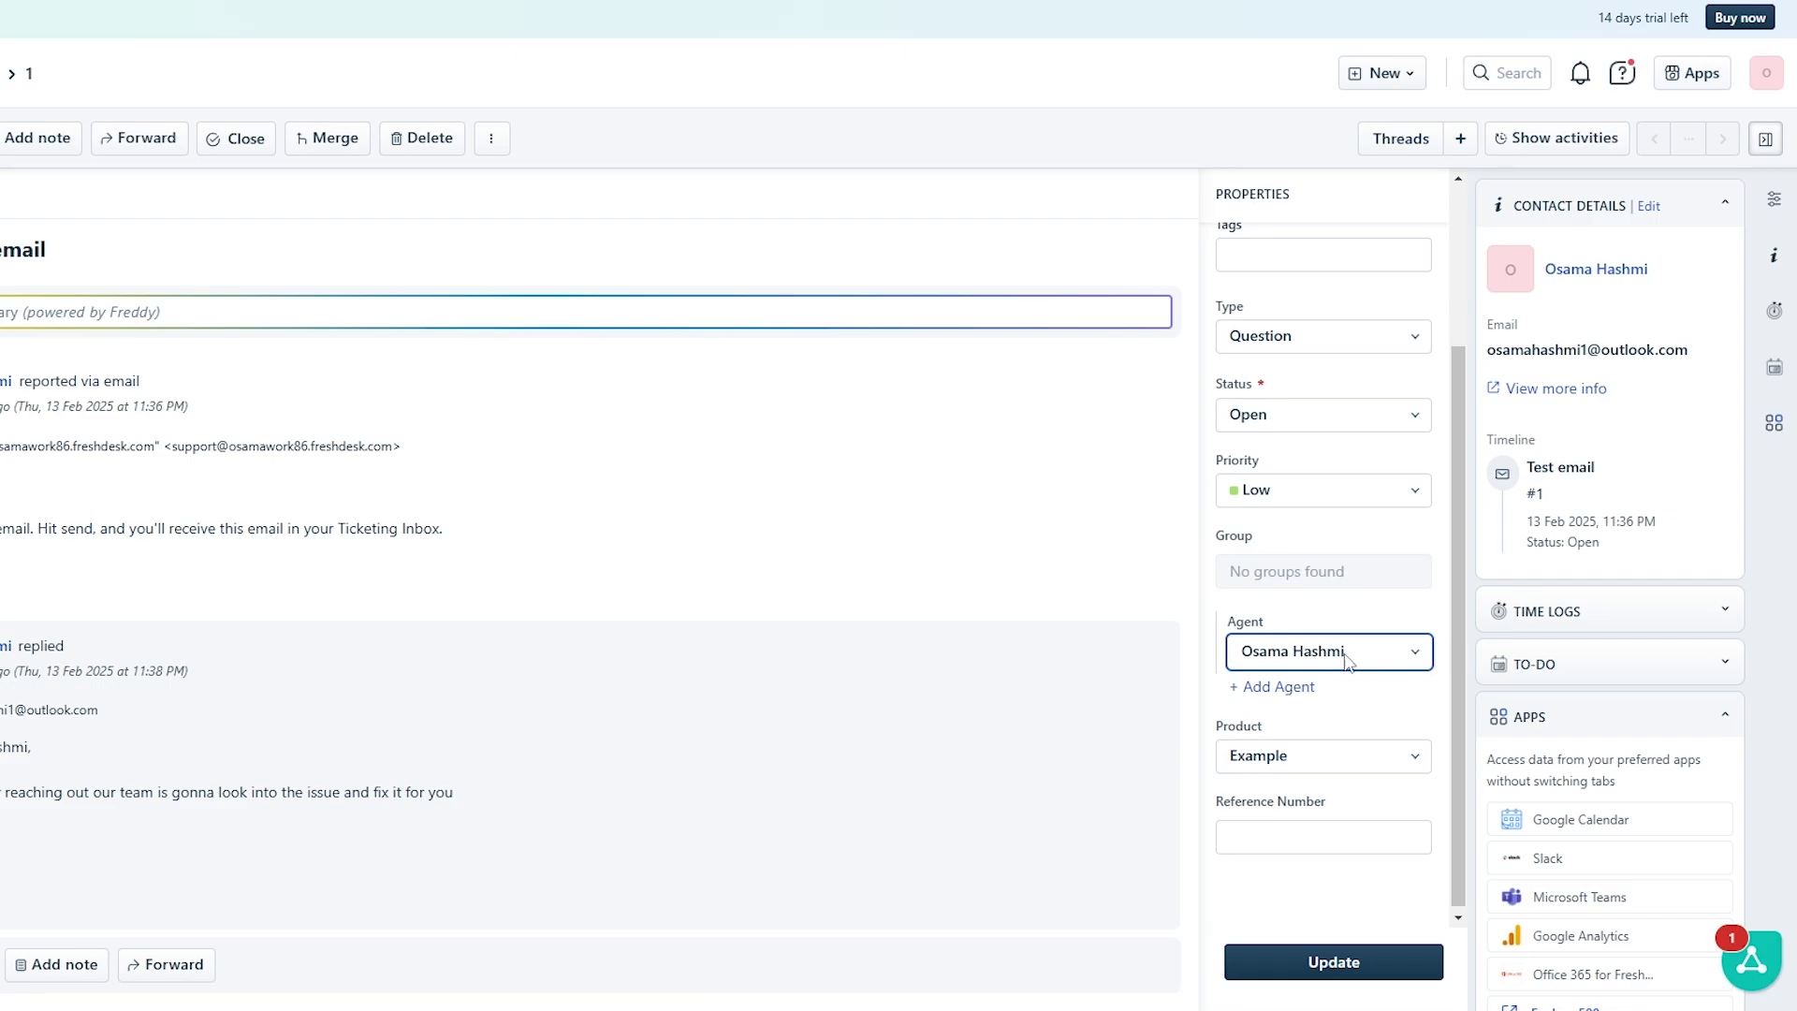
pyautogui.scroll(-1, 1297, 726)
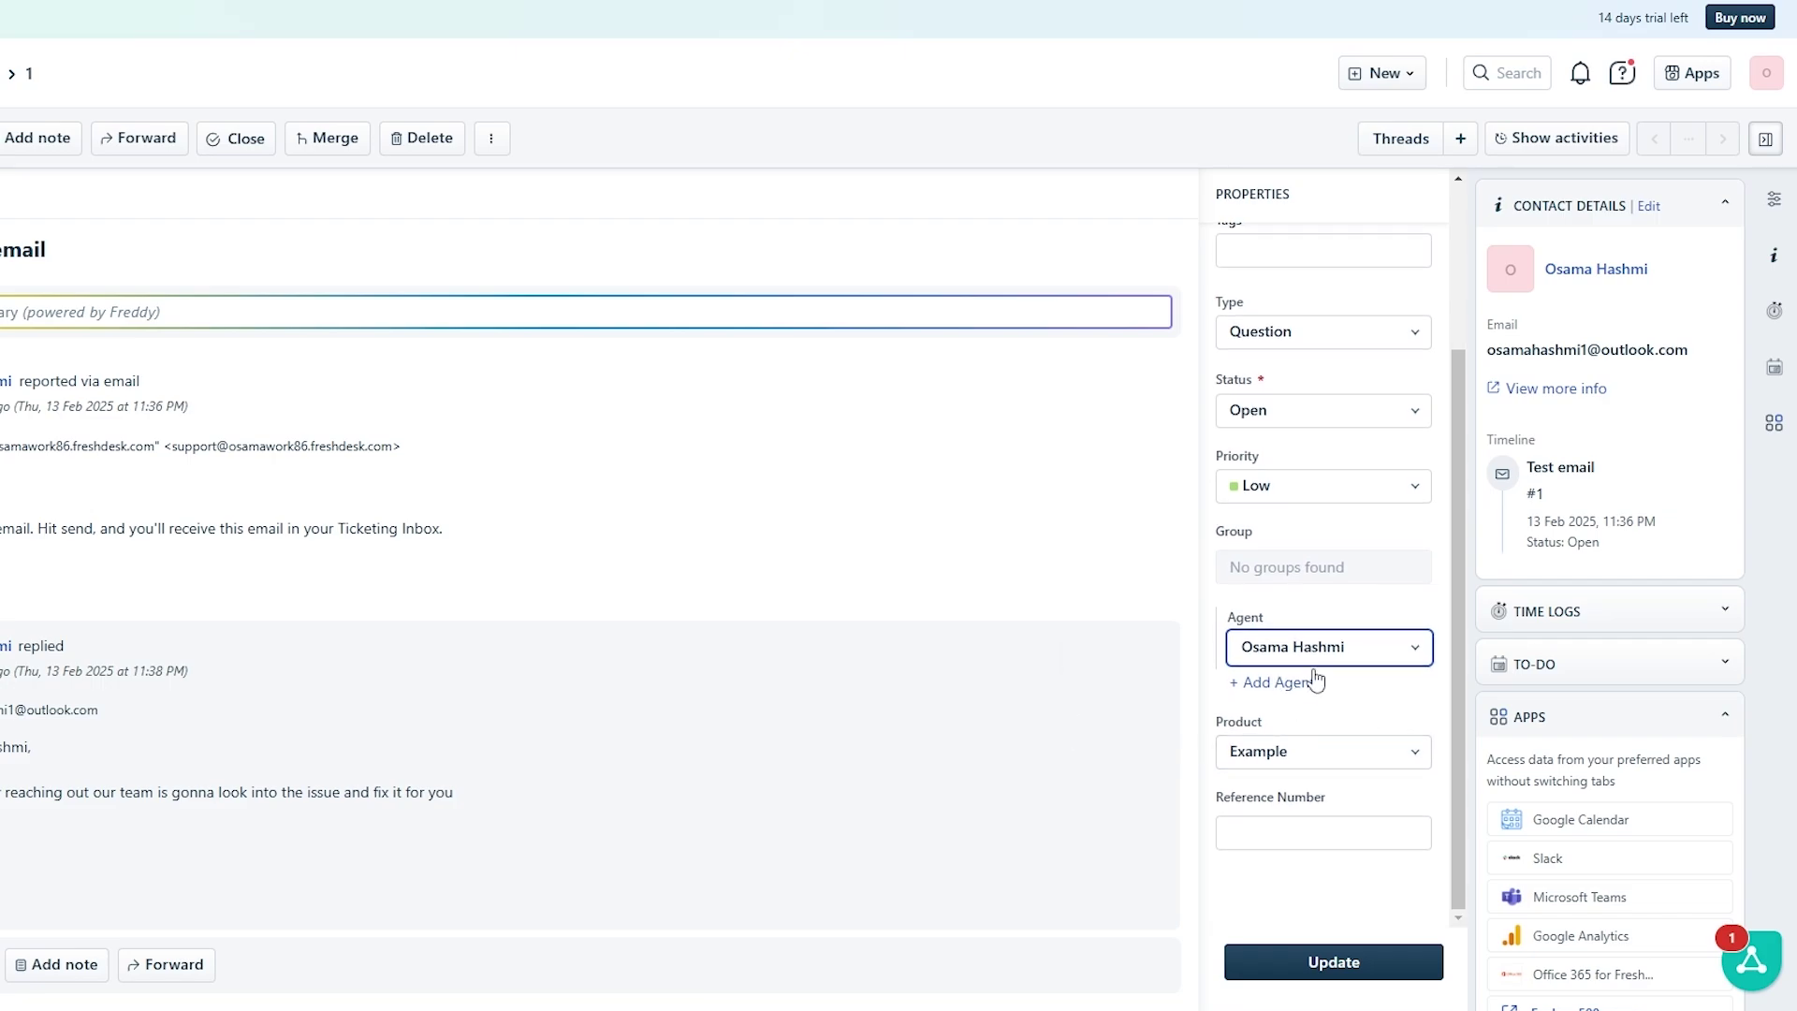
pyautogui.click(1161, 660)
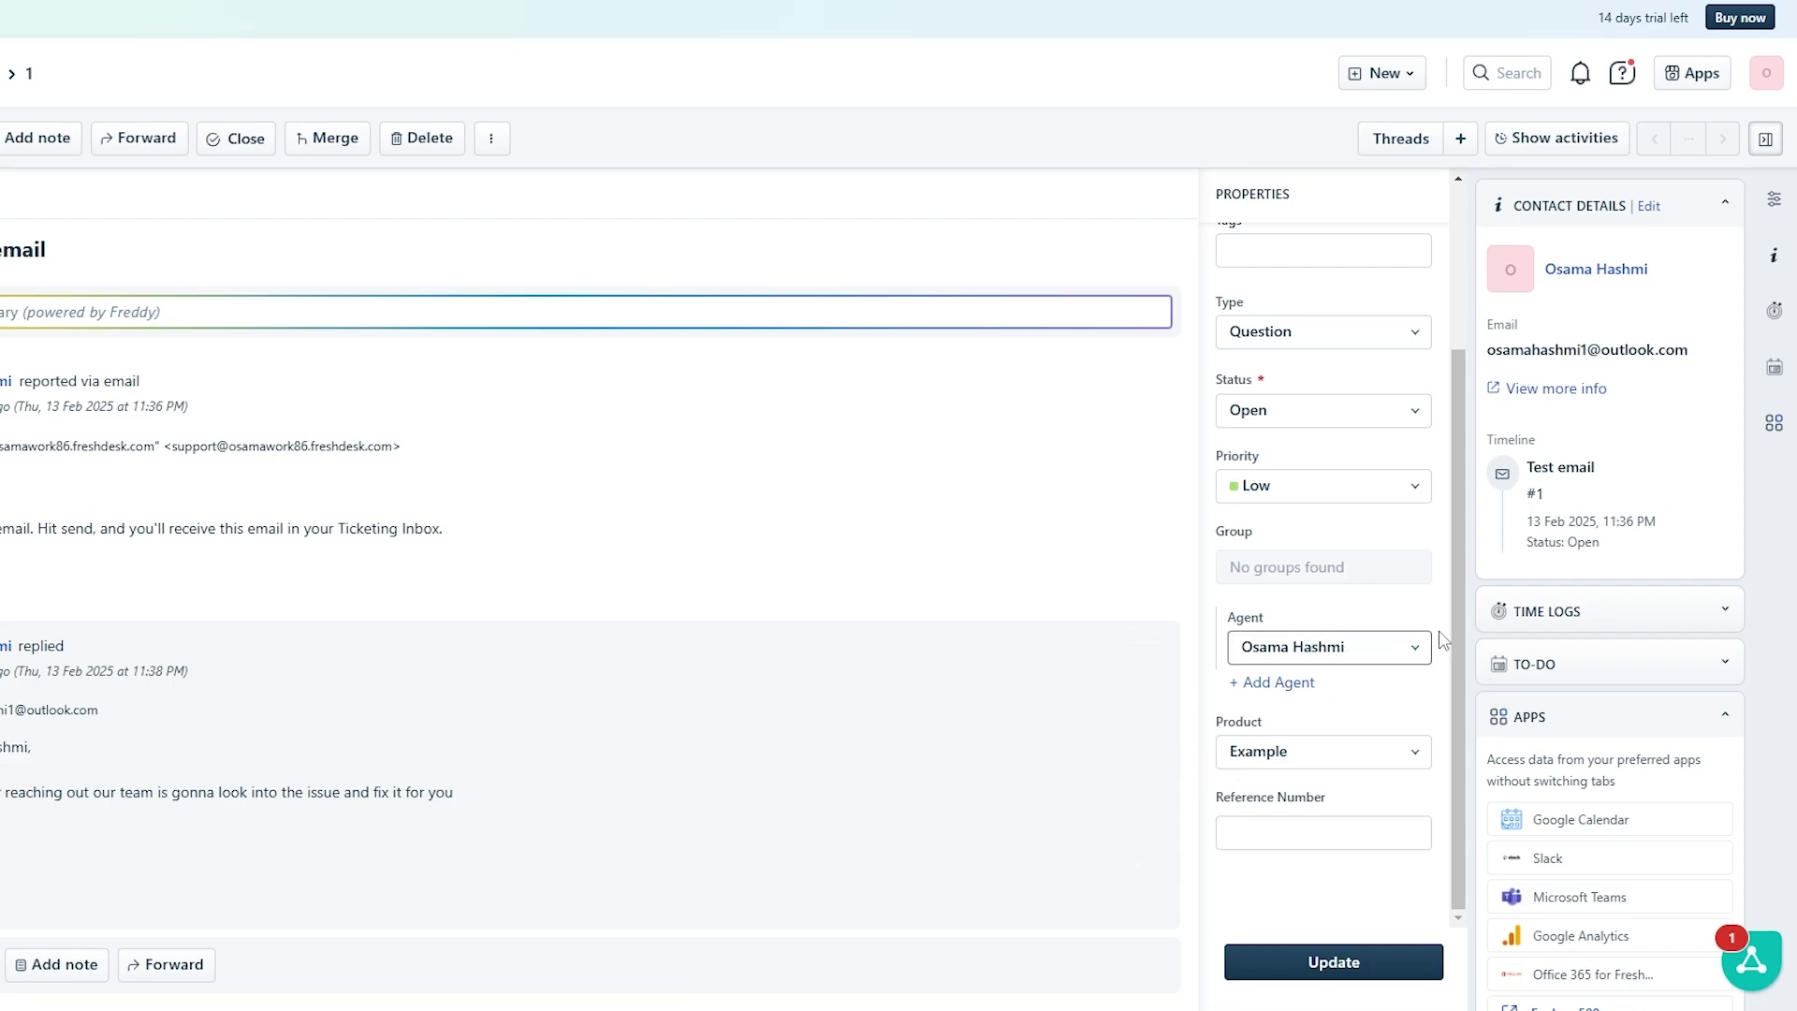
pyautogui.click(1407, 647)
pyautogui.click(1426, 652)
# Save the updated ticket properties and expand the TO-DO section
pyautogui.click(1357, 833)
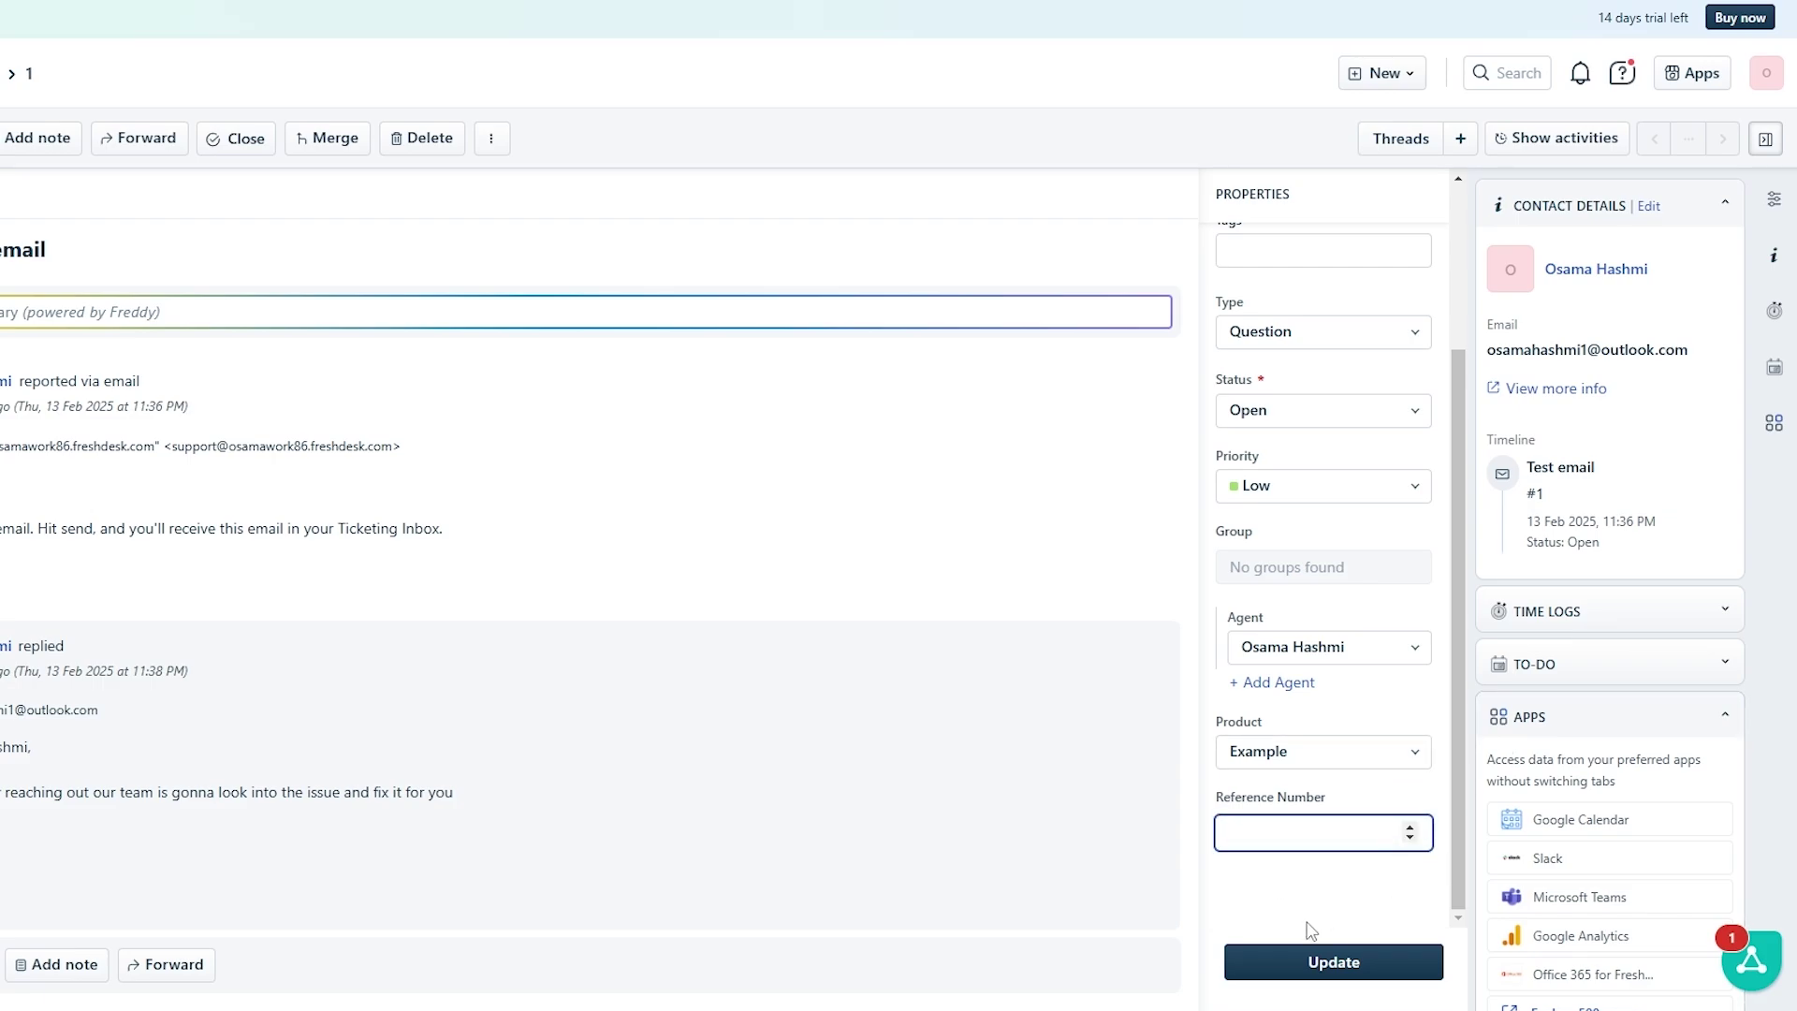
pyautogui.click(1348, 962)
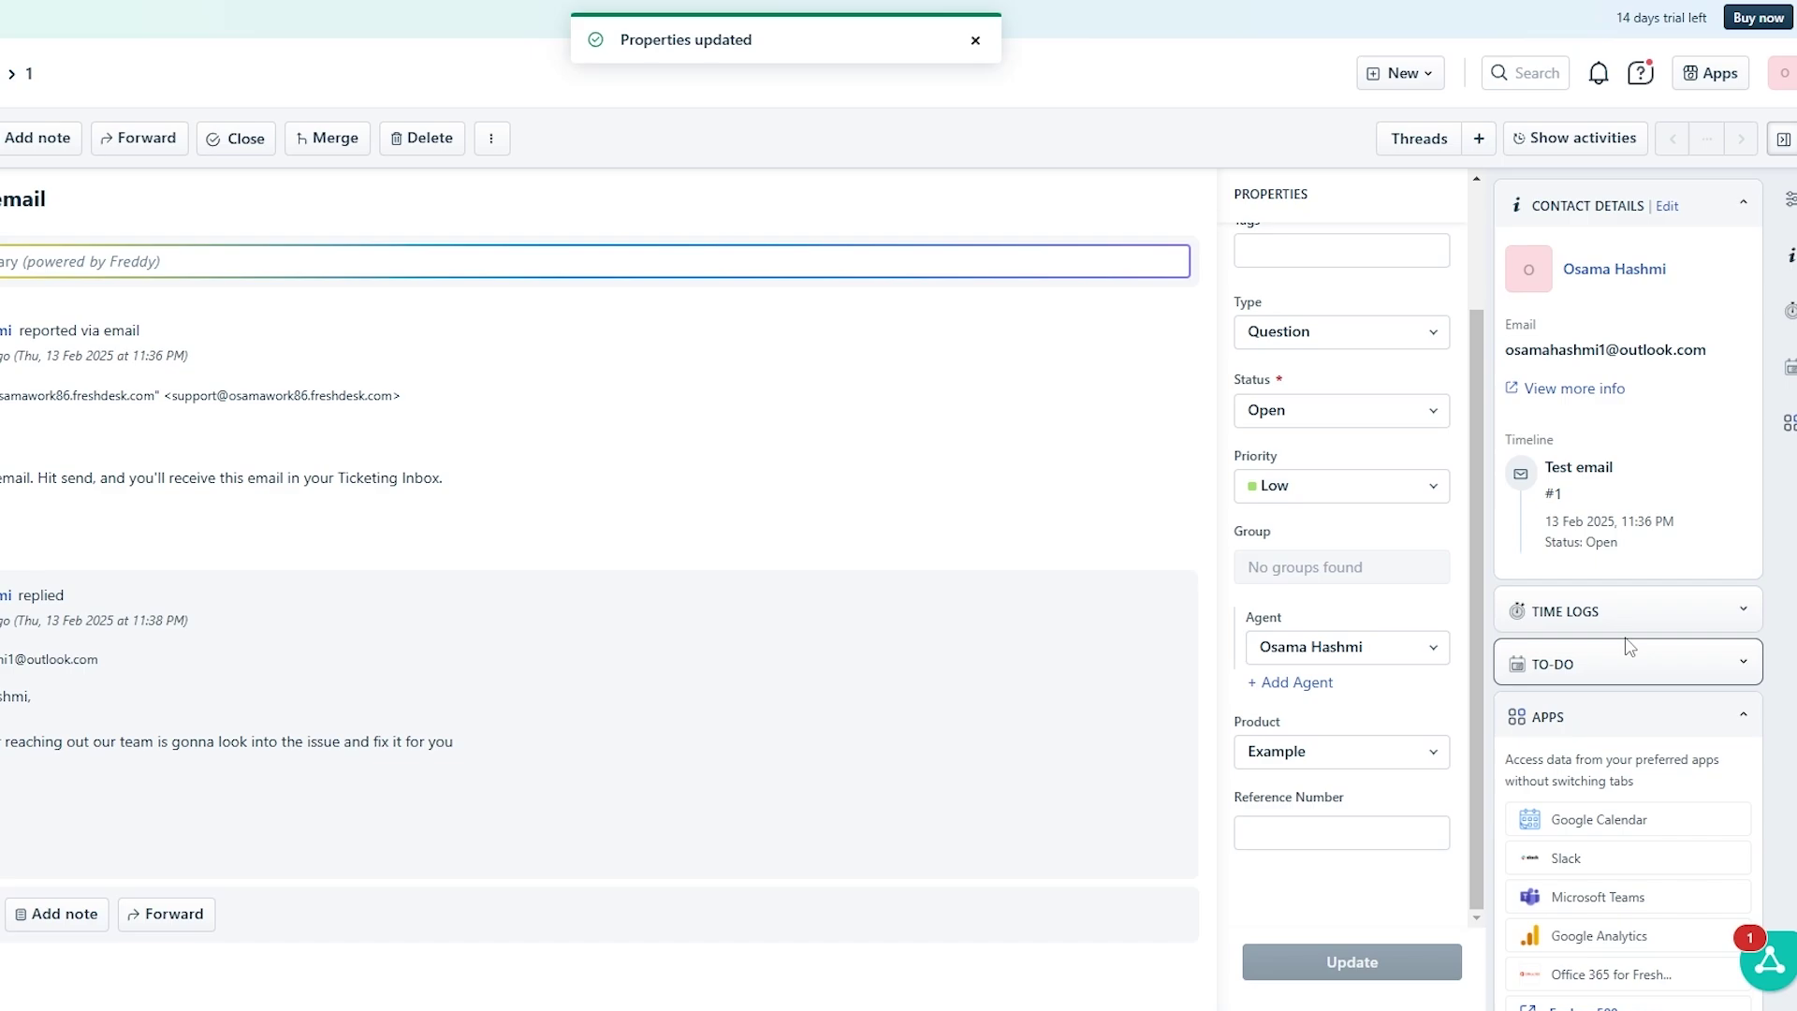
pyautogui.click(1689, 611)
pyautogui.click(1693, 609)
pyautogui.doubleClick(1681, 715)
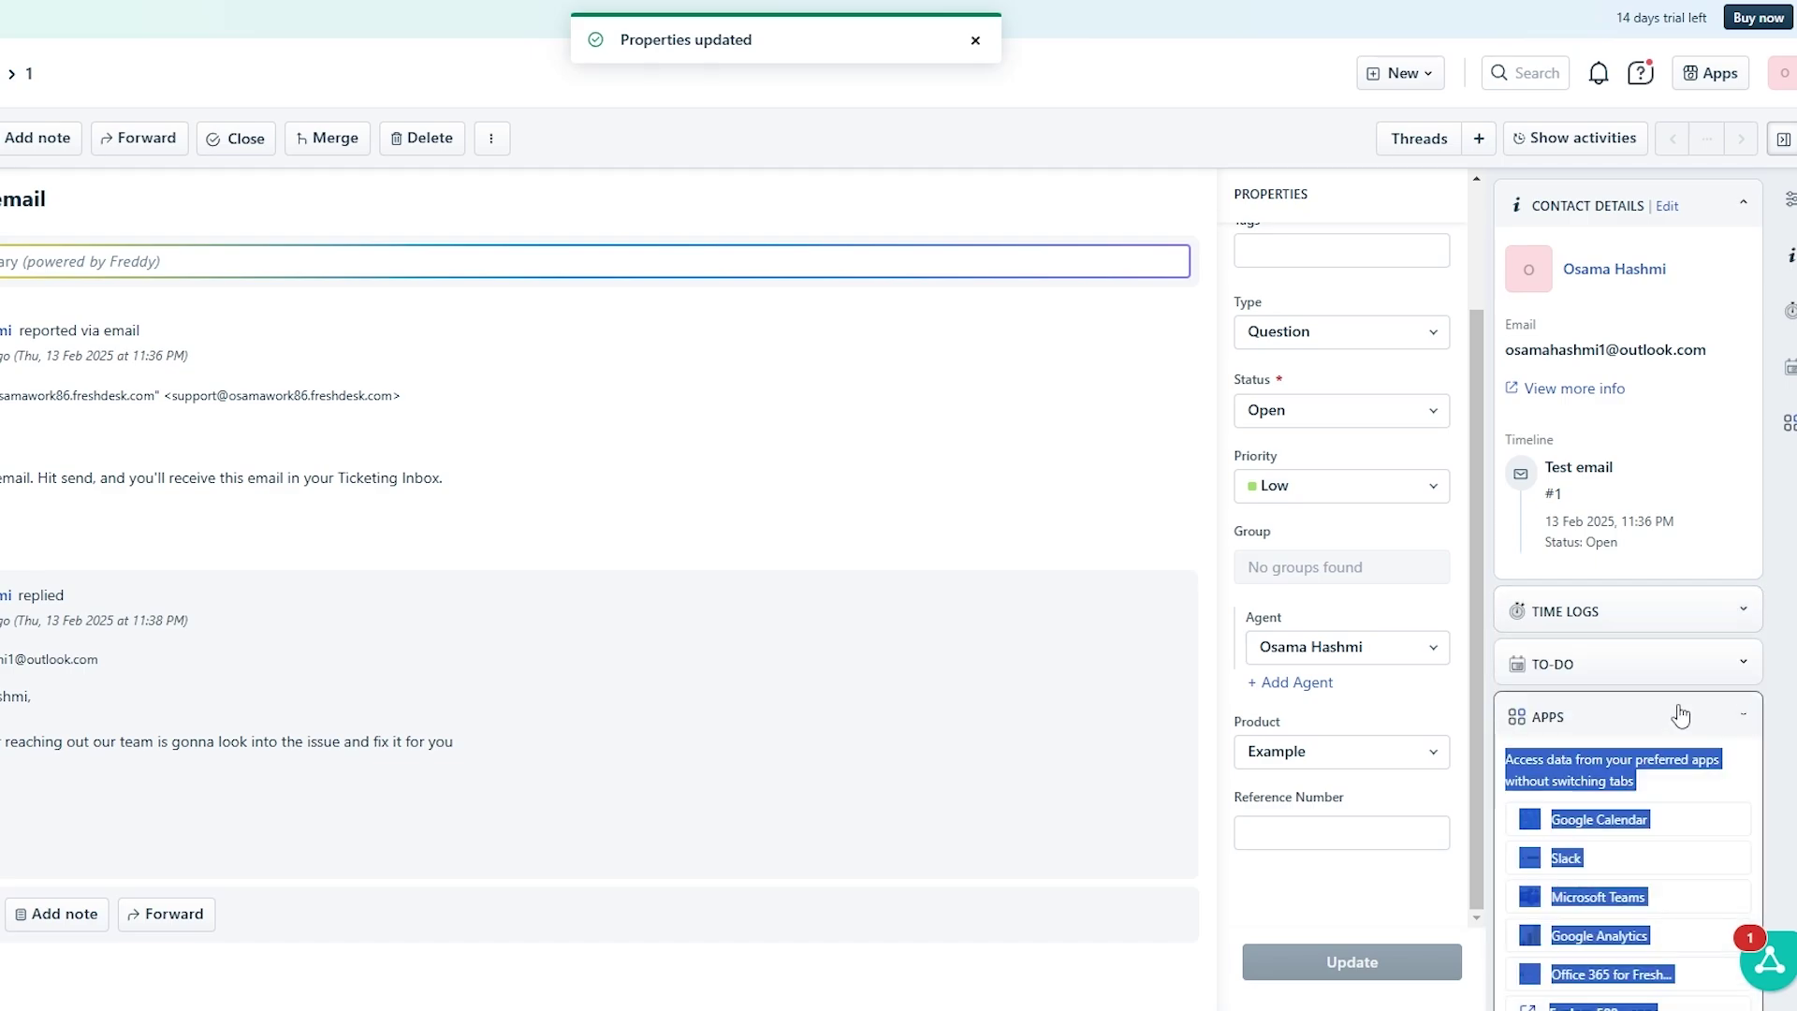
pyautogui.click(1723, 665)
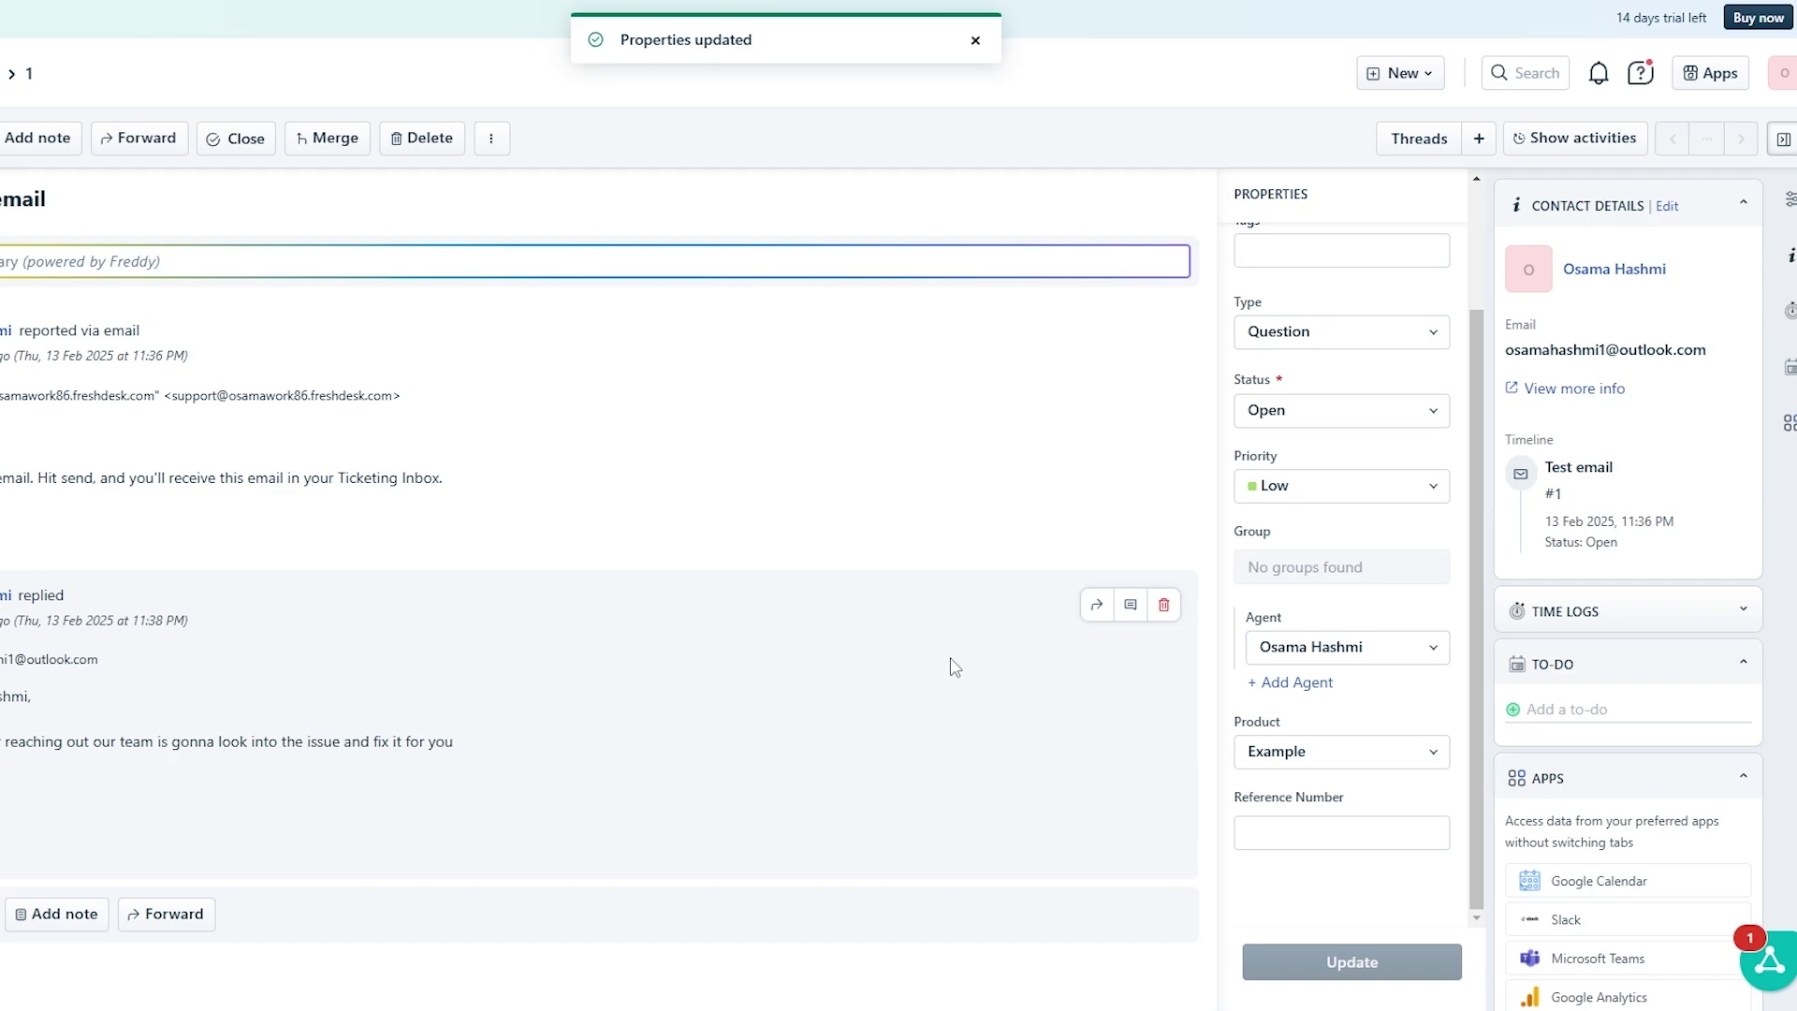
# Keep priority at Low and save the status as Waiting on Customer
pyautogui.scroll(2, 1294, 609)
pyautogui.click(1297, 592)
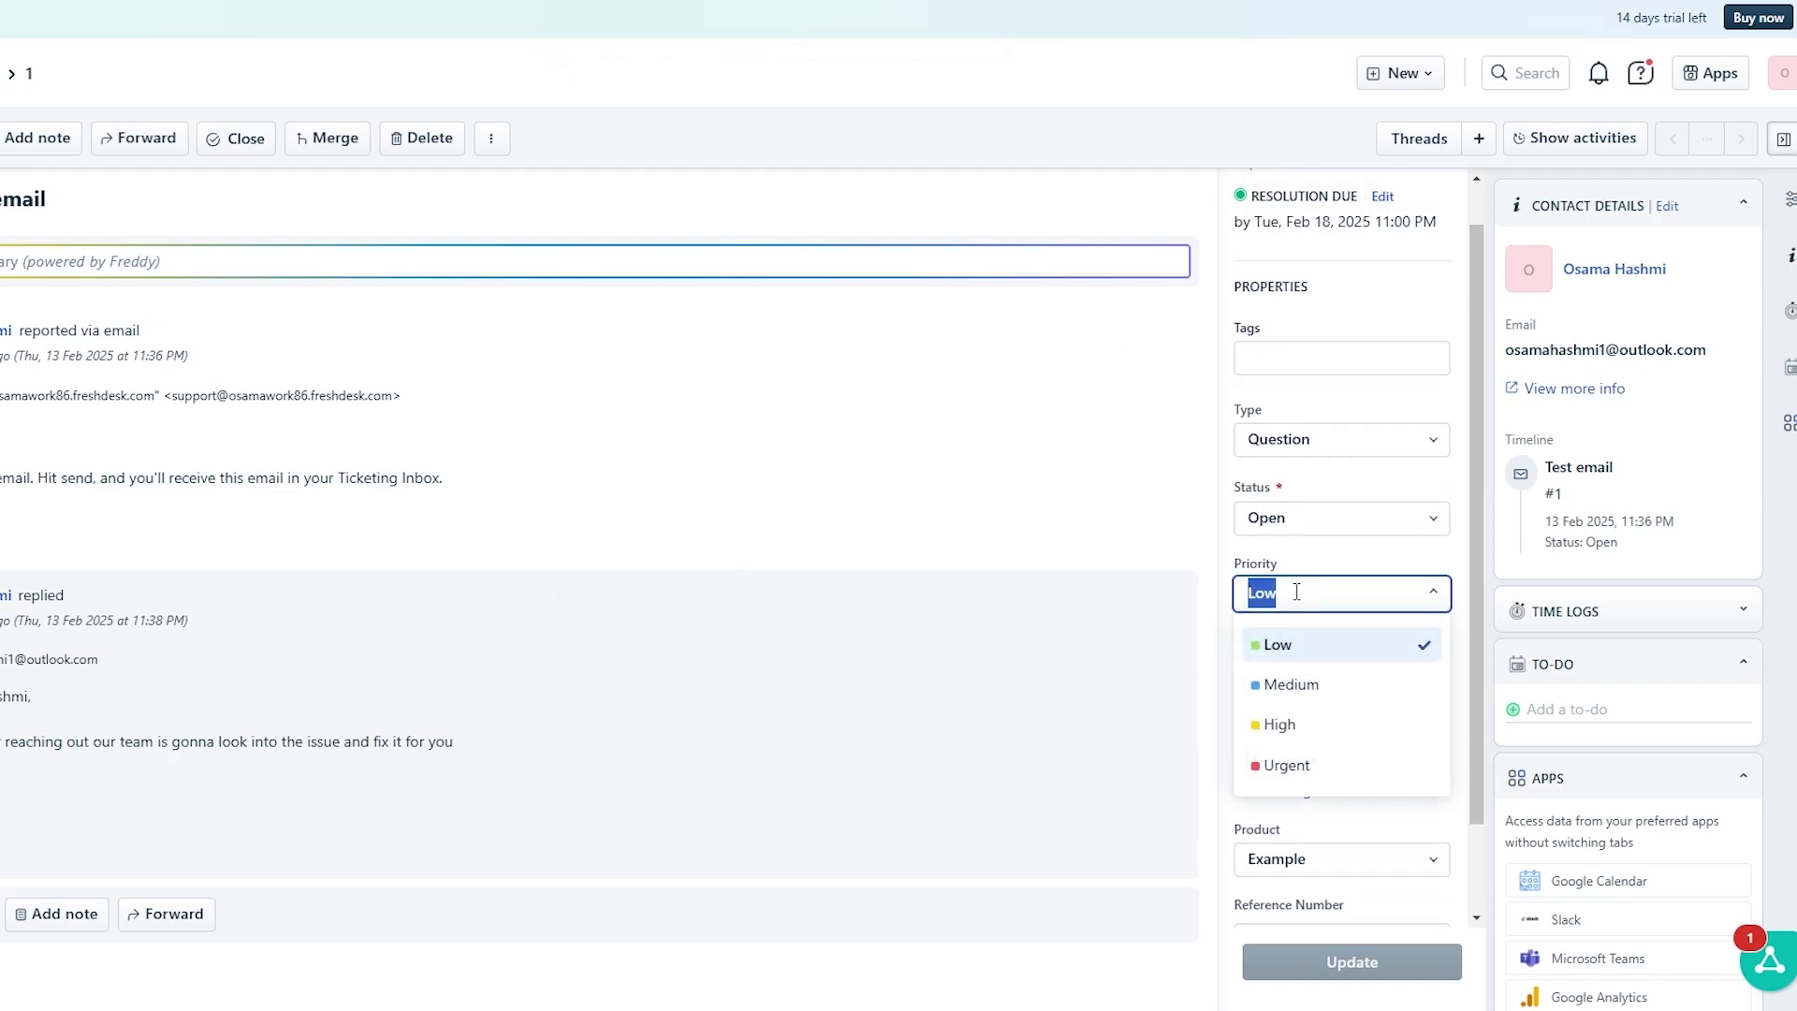
pyautogui.click(1329, 596)
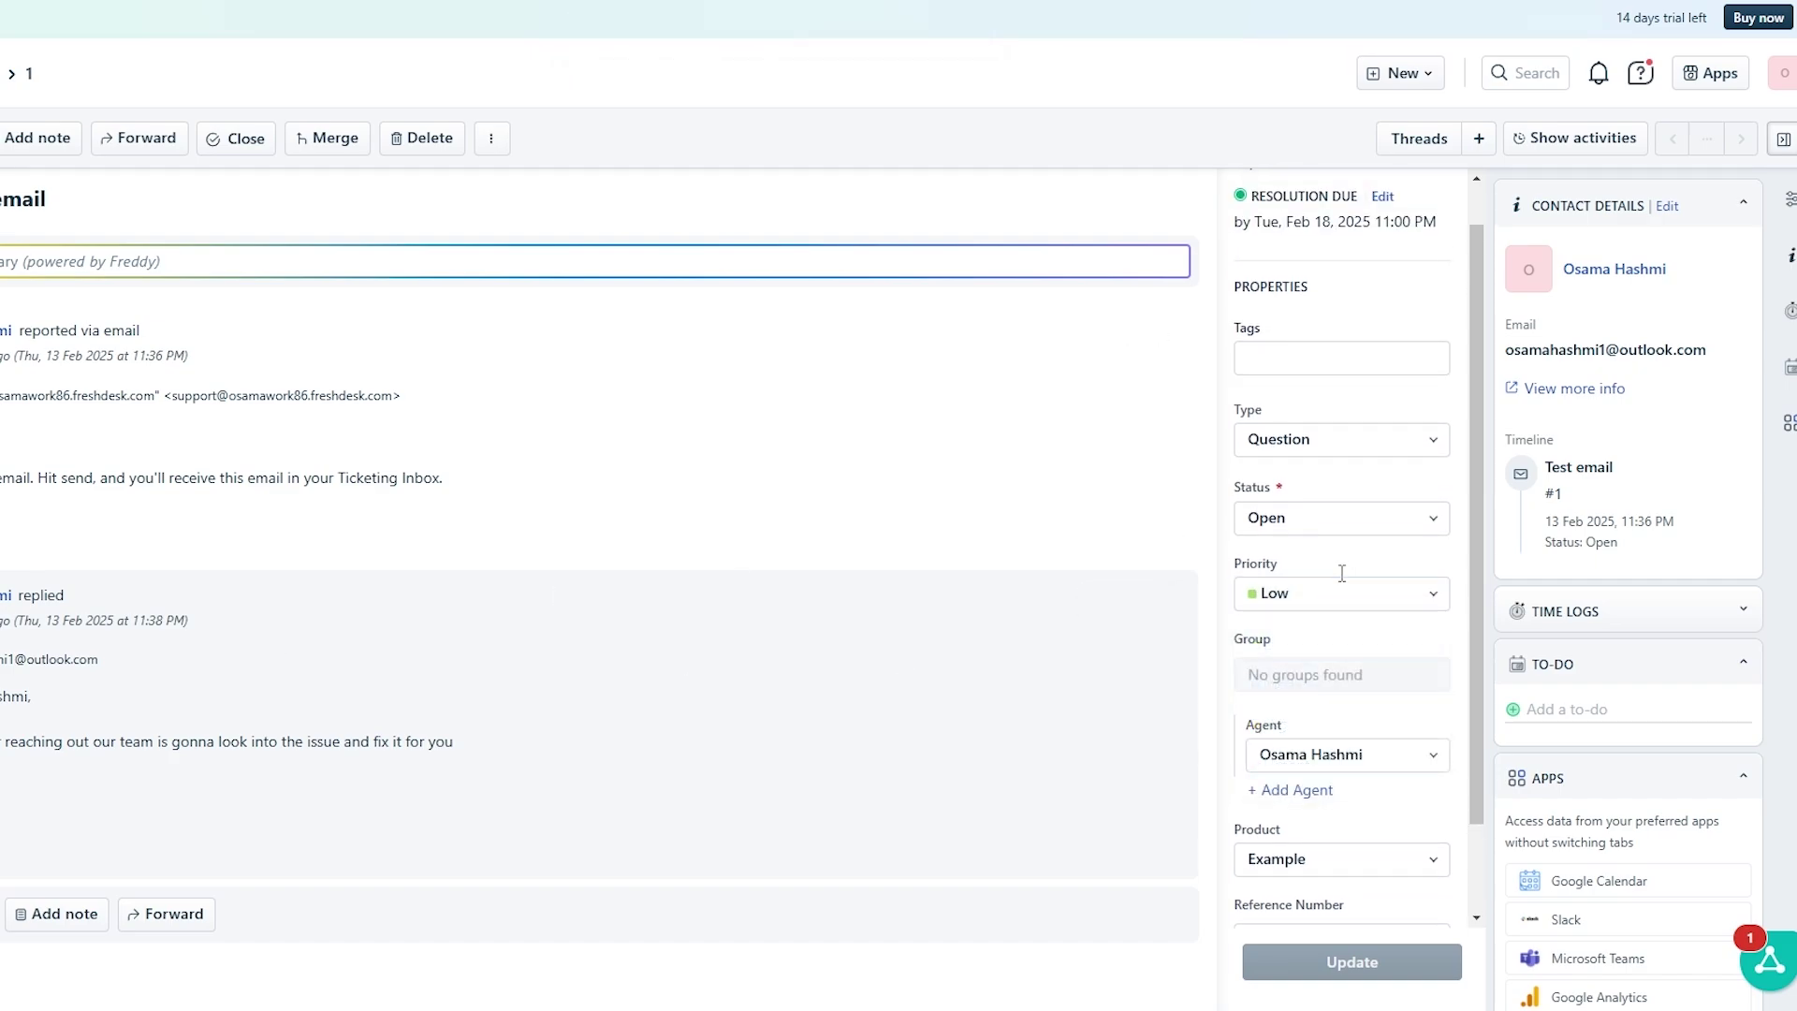
pyautogui.click(1394, 517)
pyautogui.scroll(-1, 1270, 739)
pyautogui.click(1296, 666)
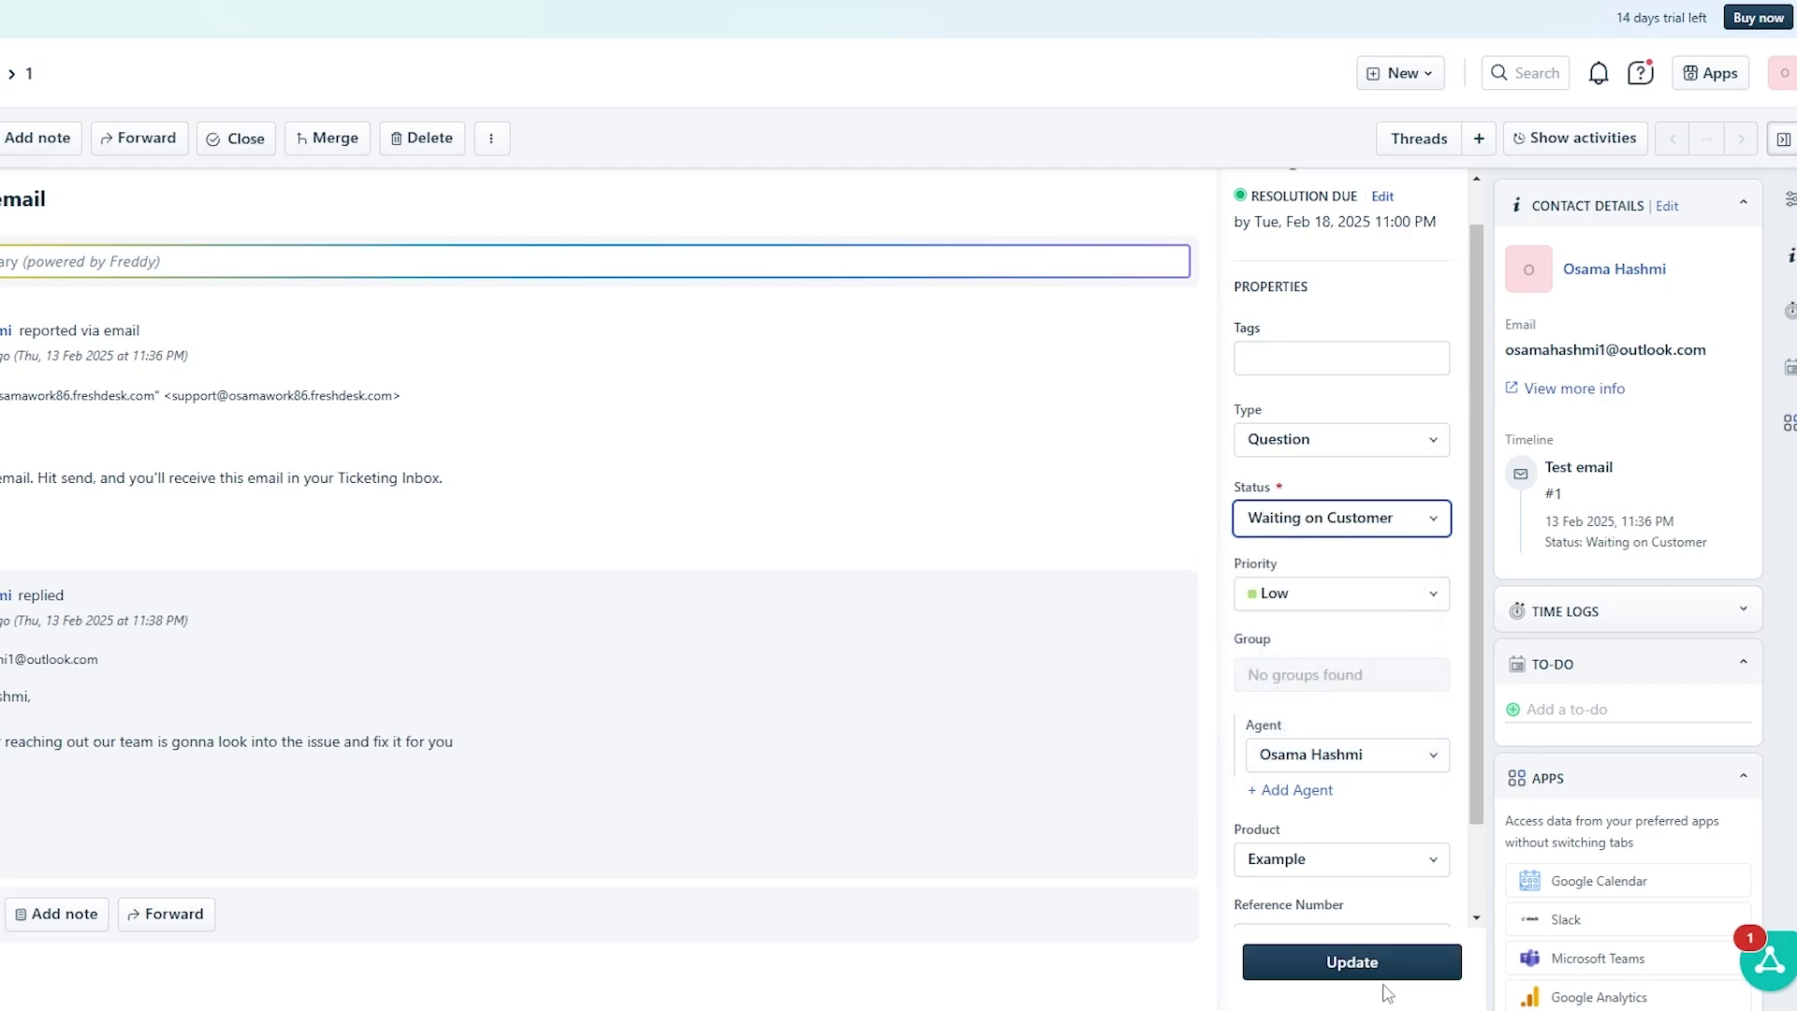
pyautogui.click(1364, 965)
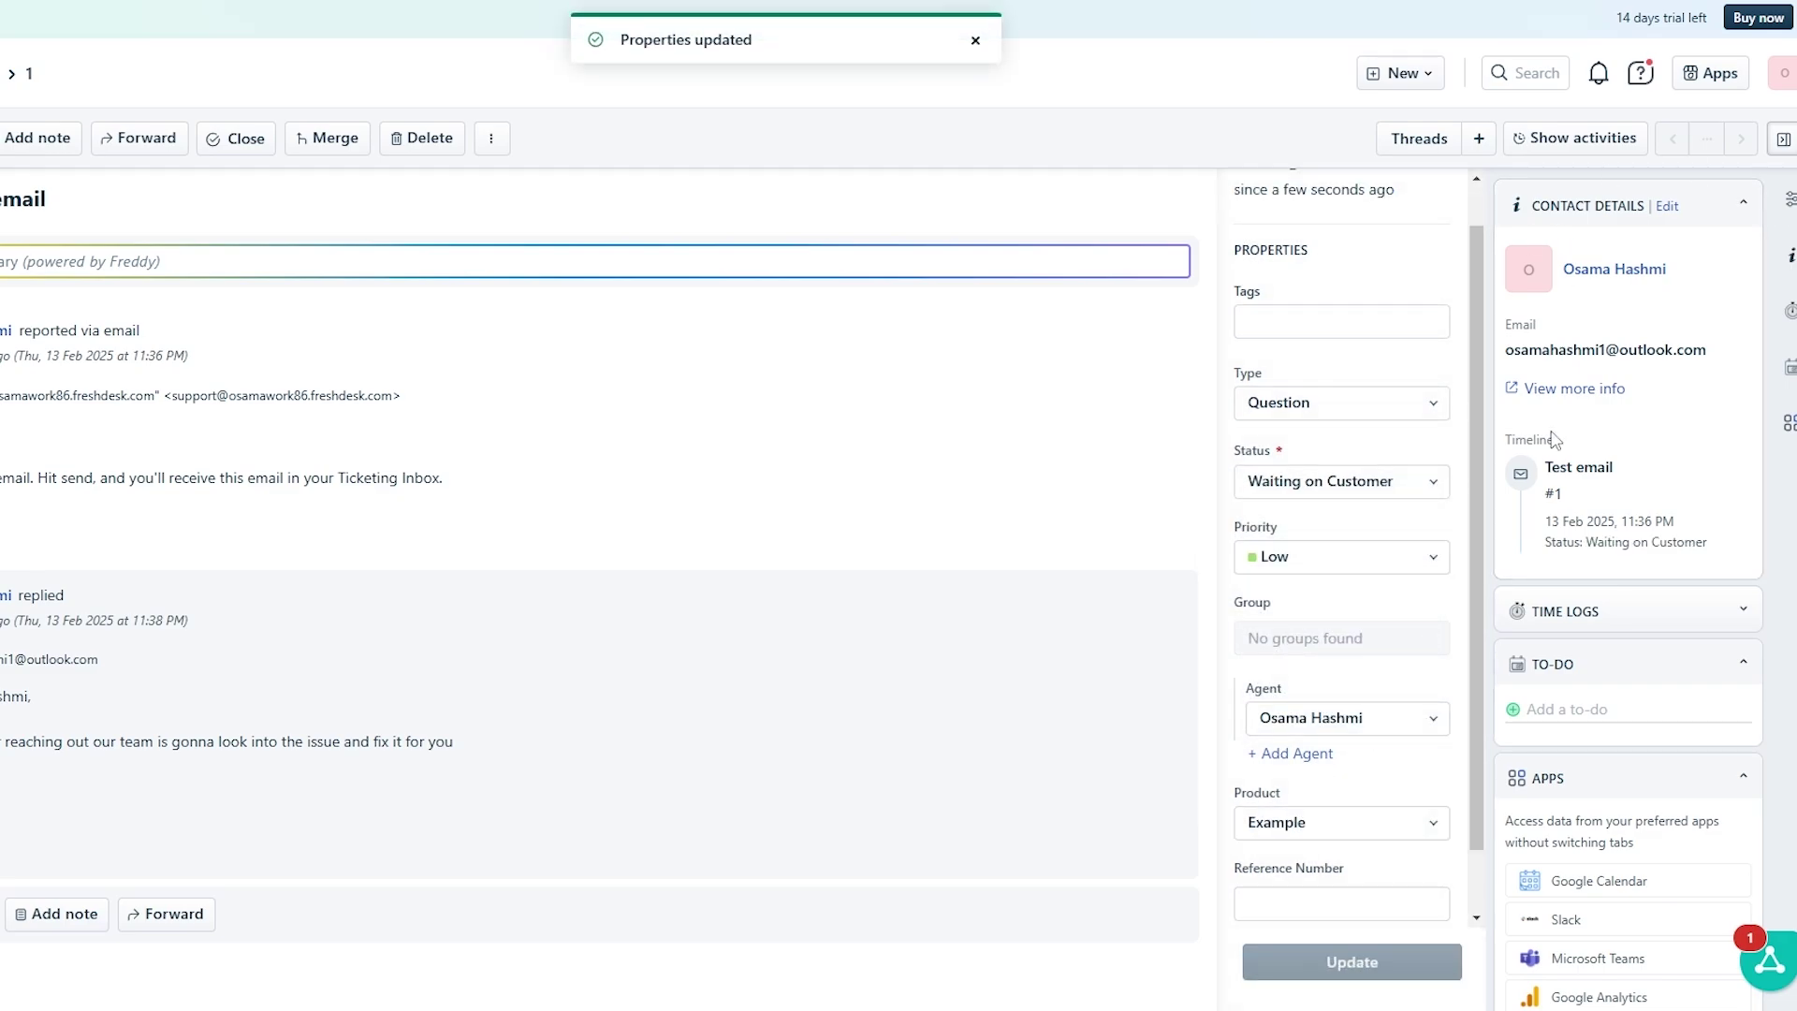
# Change the ticket status to Closed and save the properties
pyautogui.click(1359, 556)
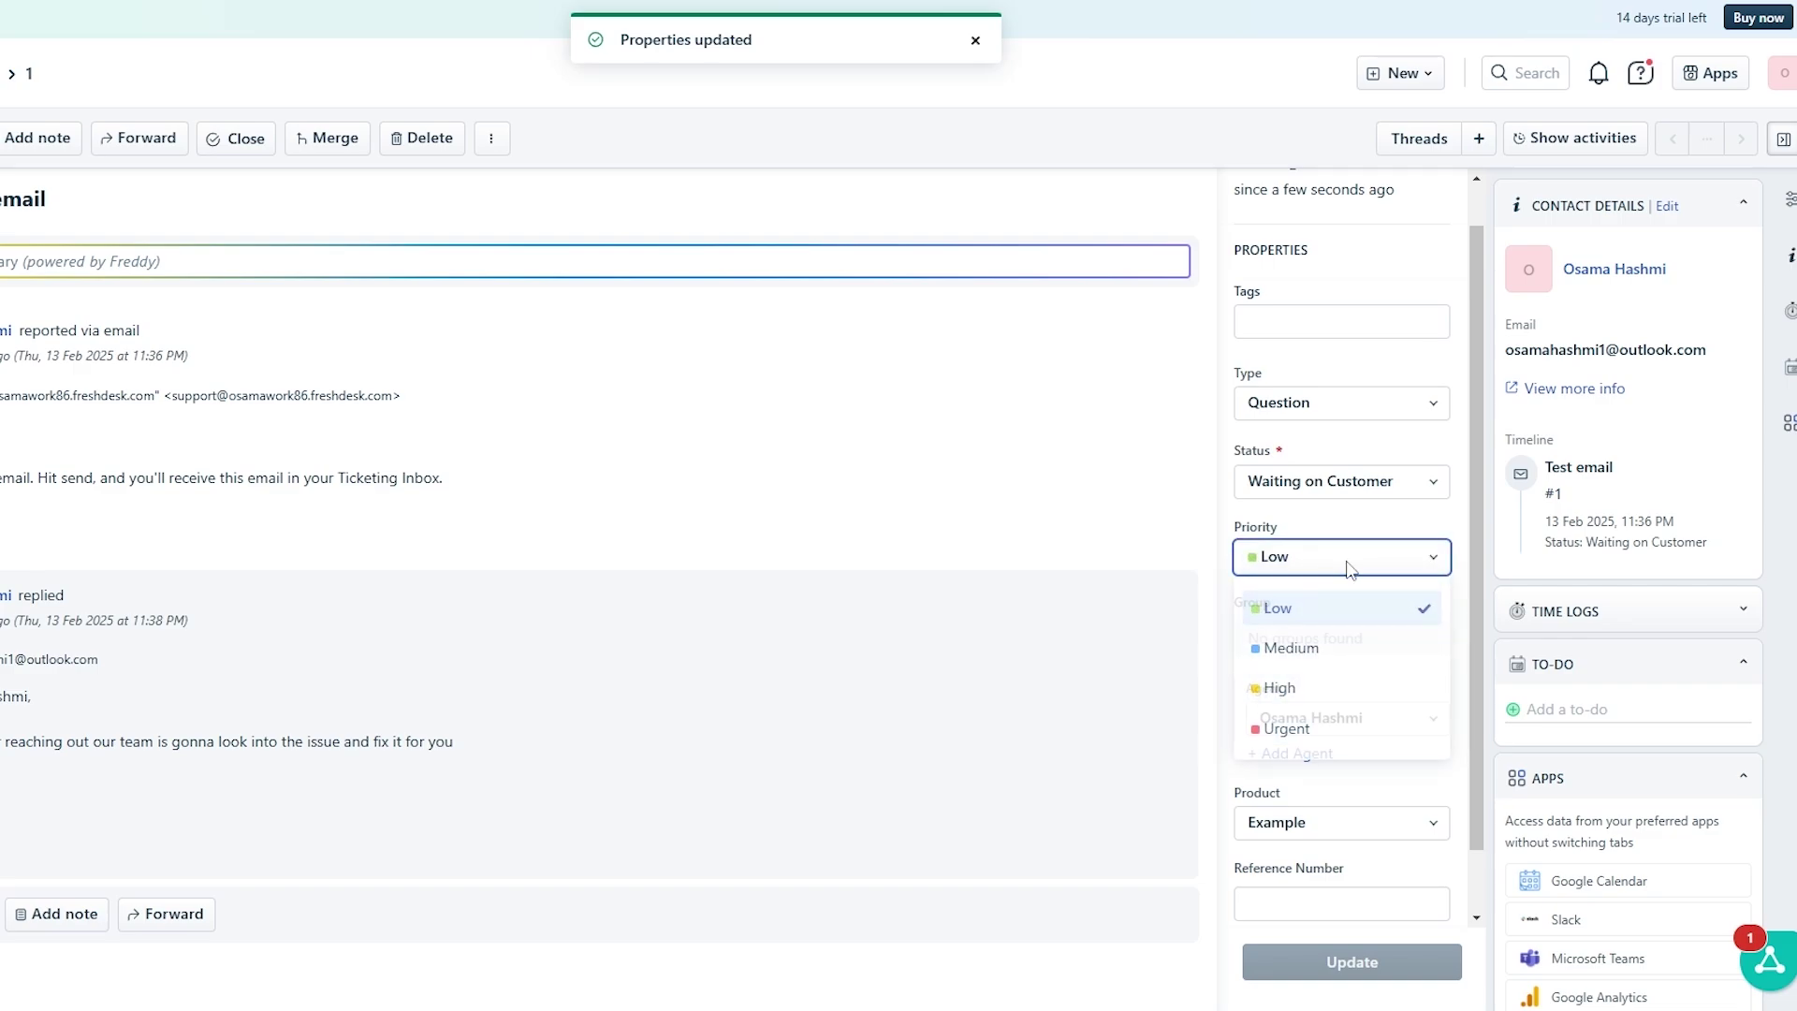
pyautogui.click(1358, 482)
pyautogui.scroll(-2, 1315, 608)
pyautogui.click(1263, 581)
pyautogui.click(1352, 961)
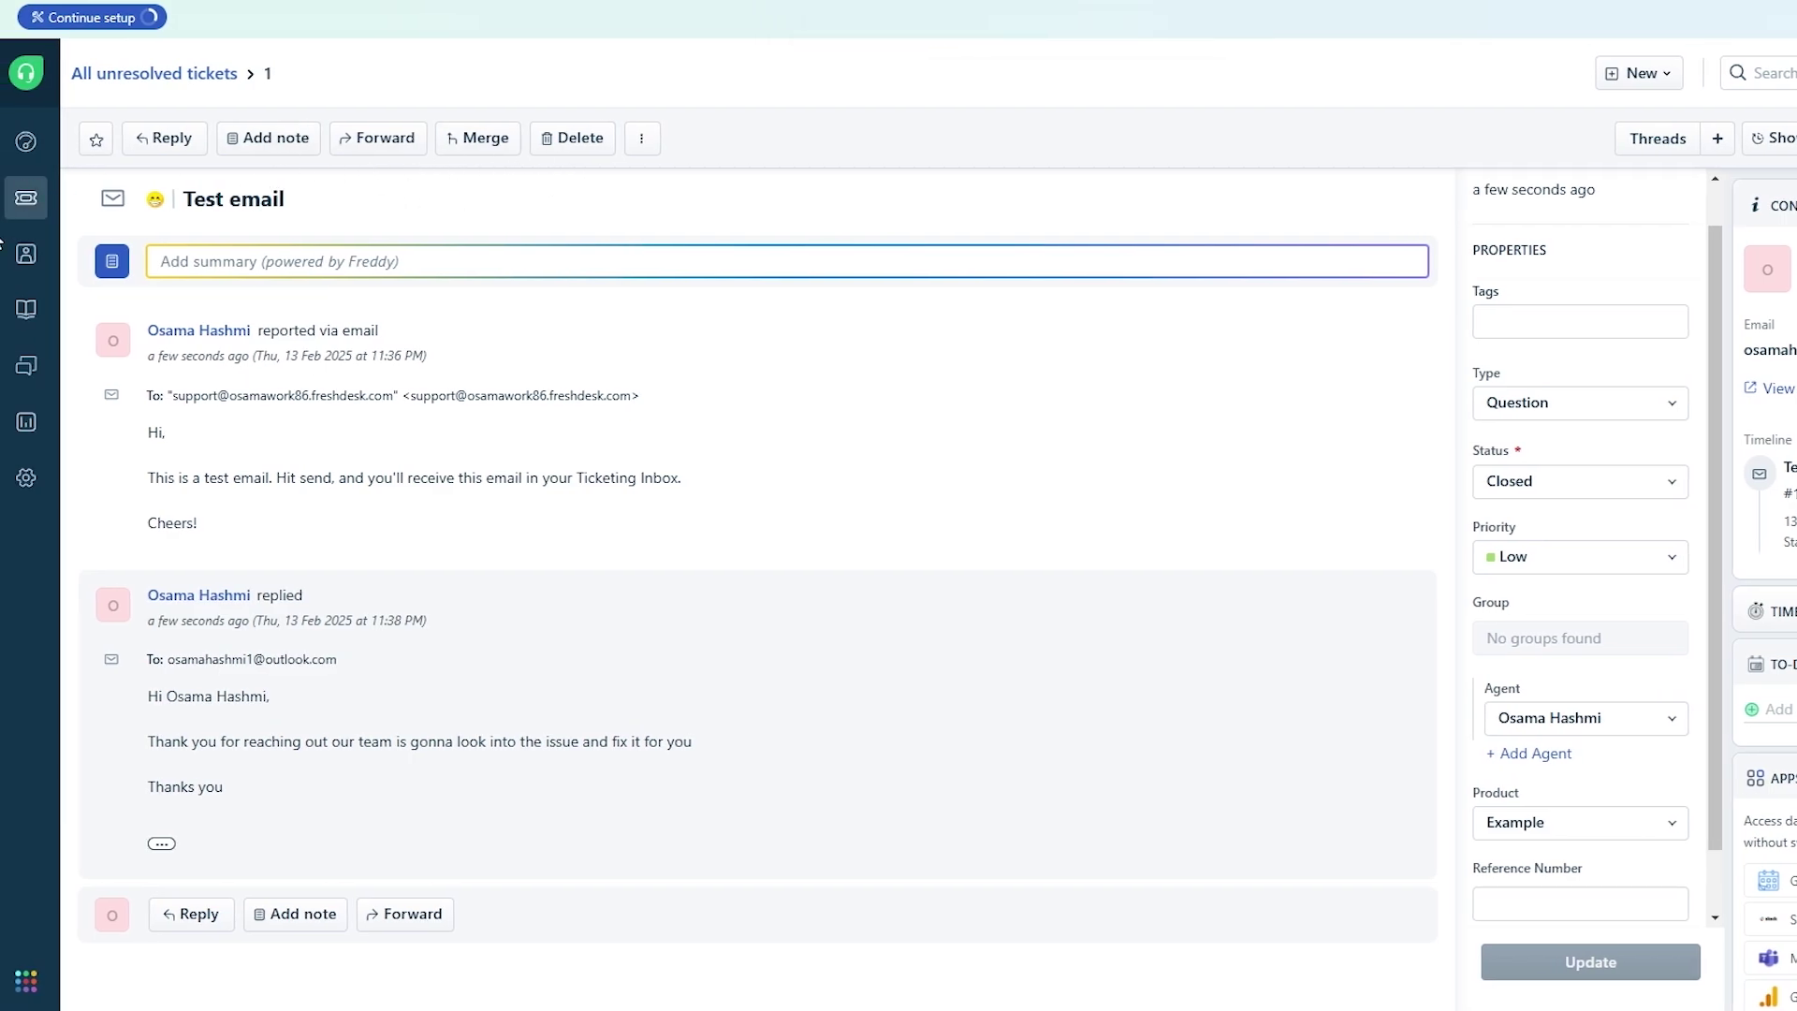
# Switch the ticket list to the All tickets view, then move to Contacts
pyautogui.click(26, 198)
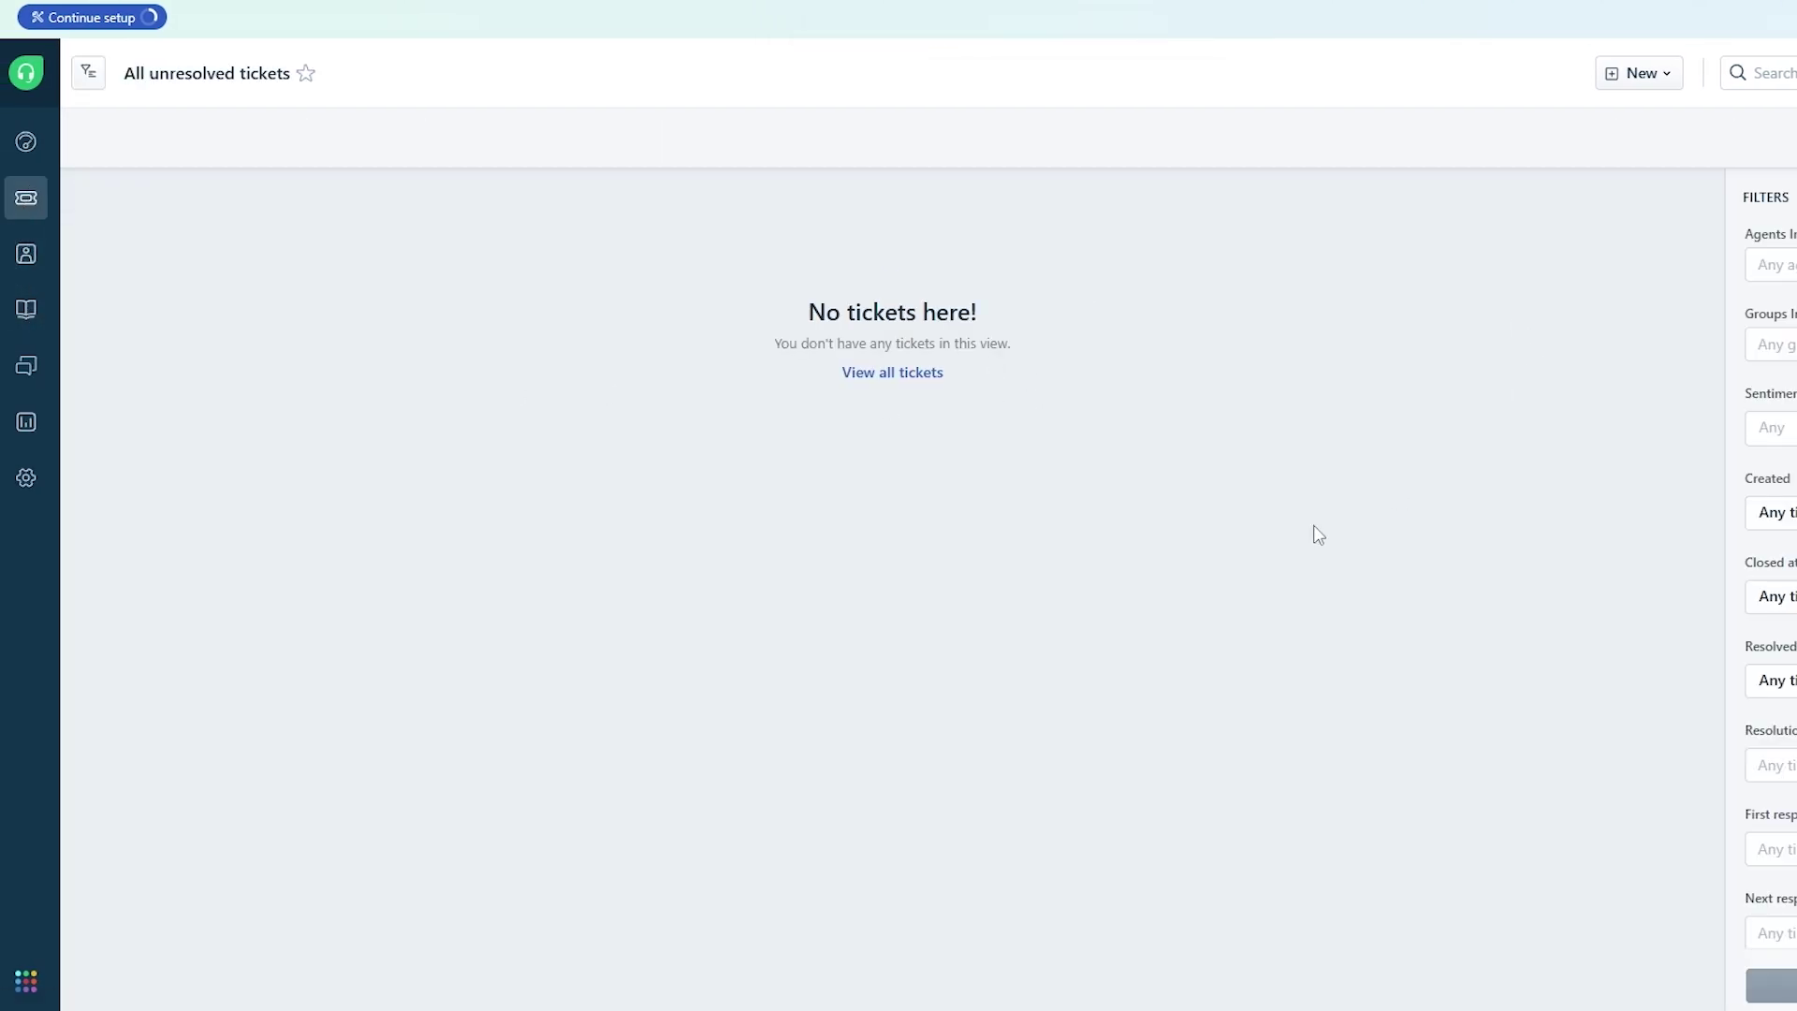
pyautogui.click(94, 67)
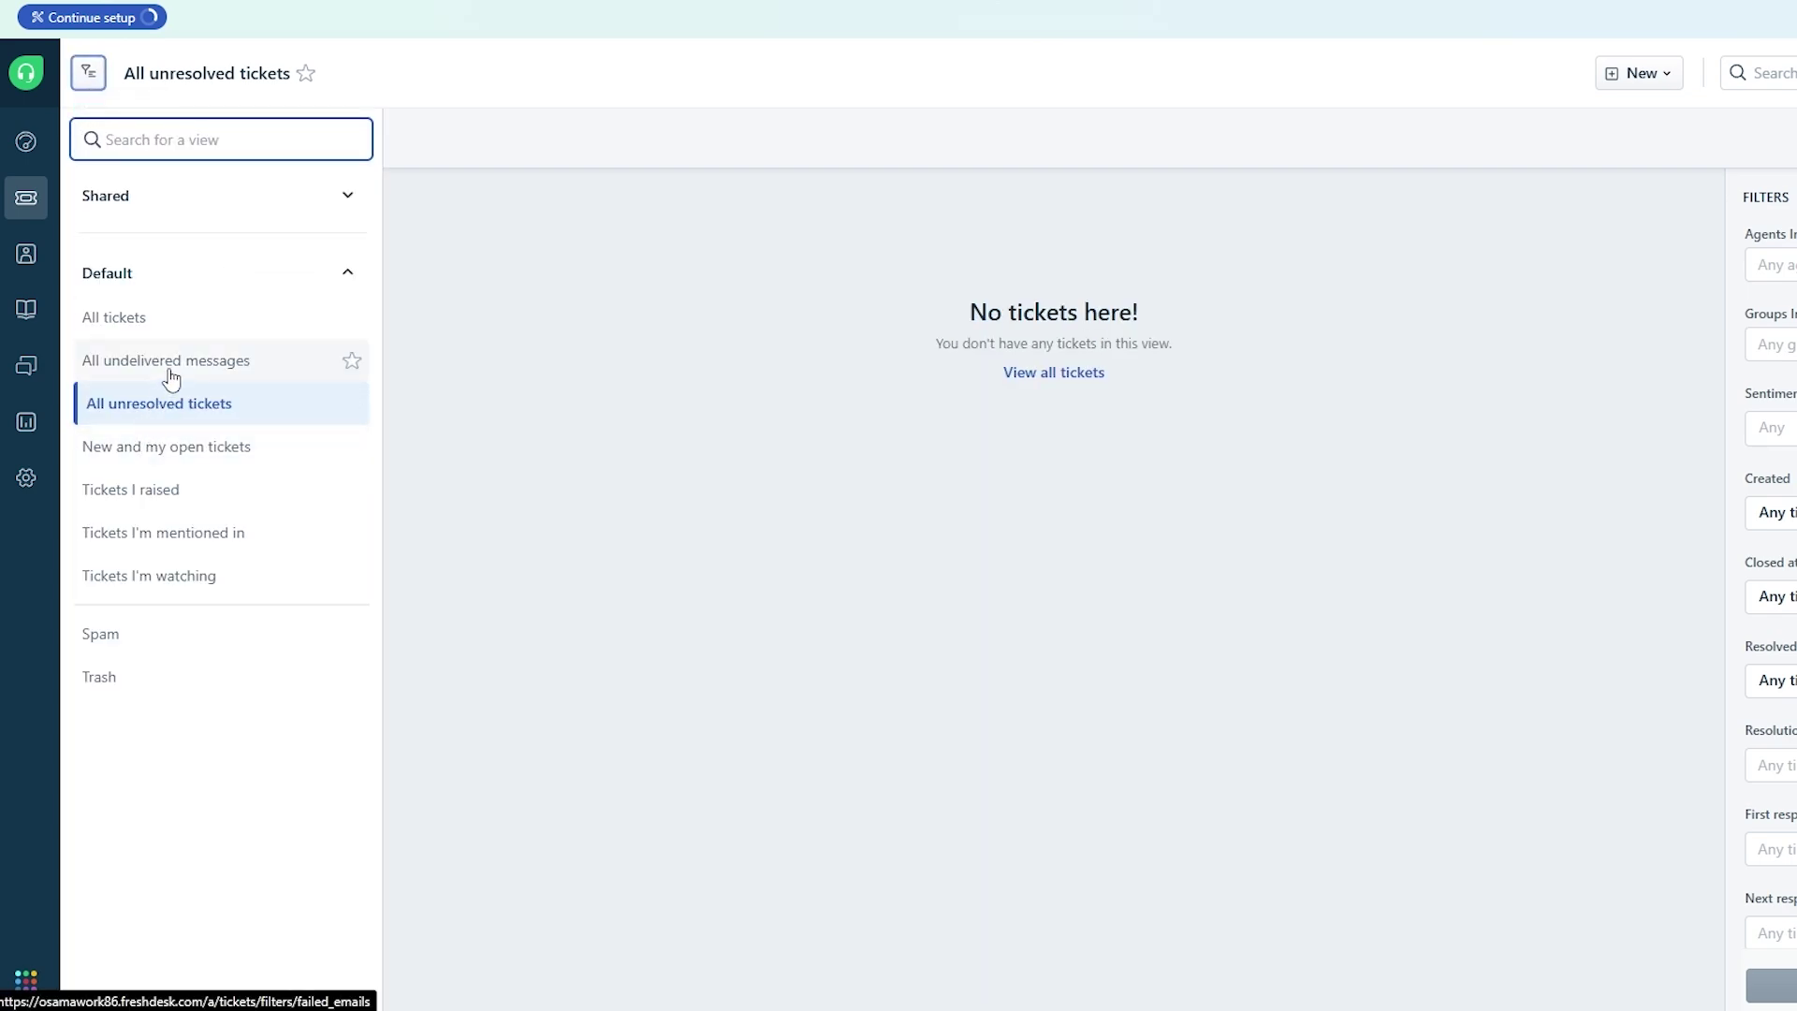
pyautogui.click(185, 323)
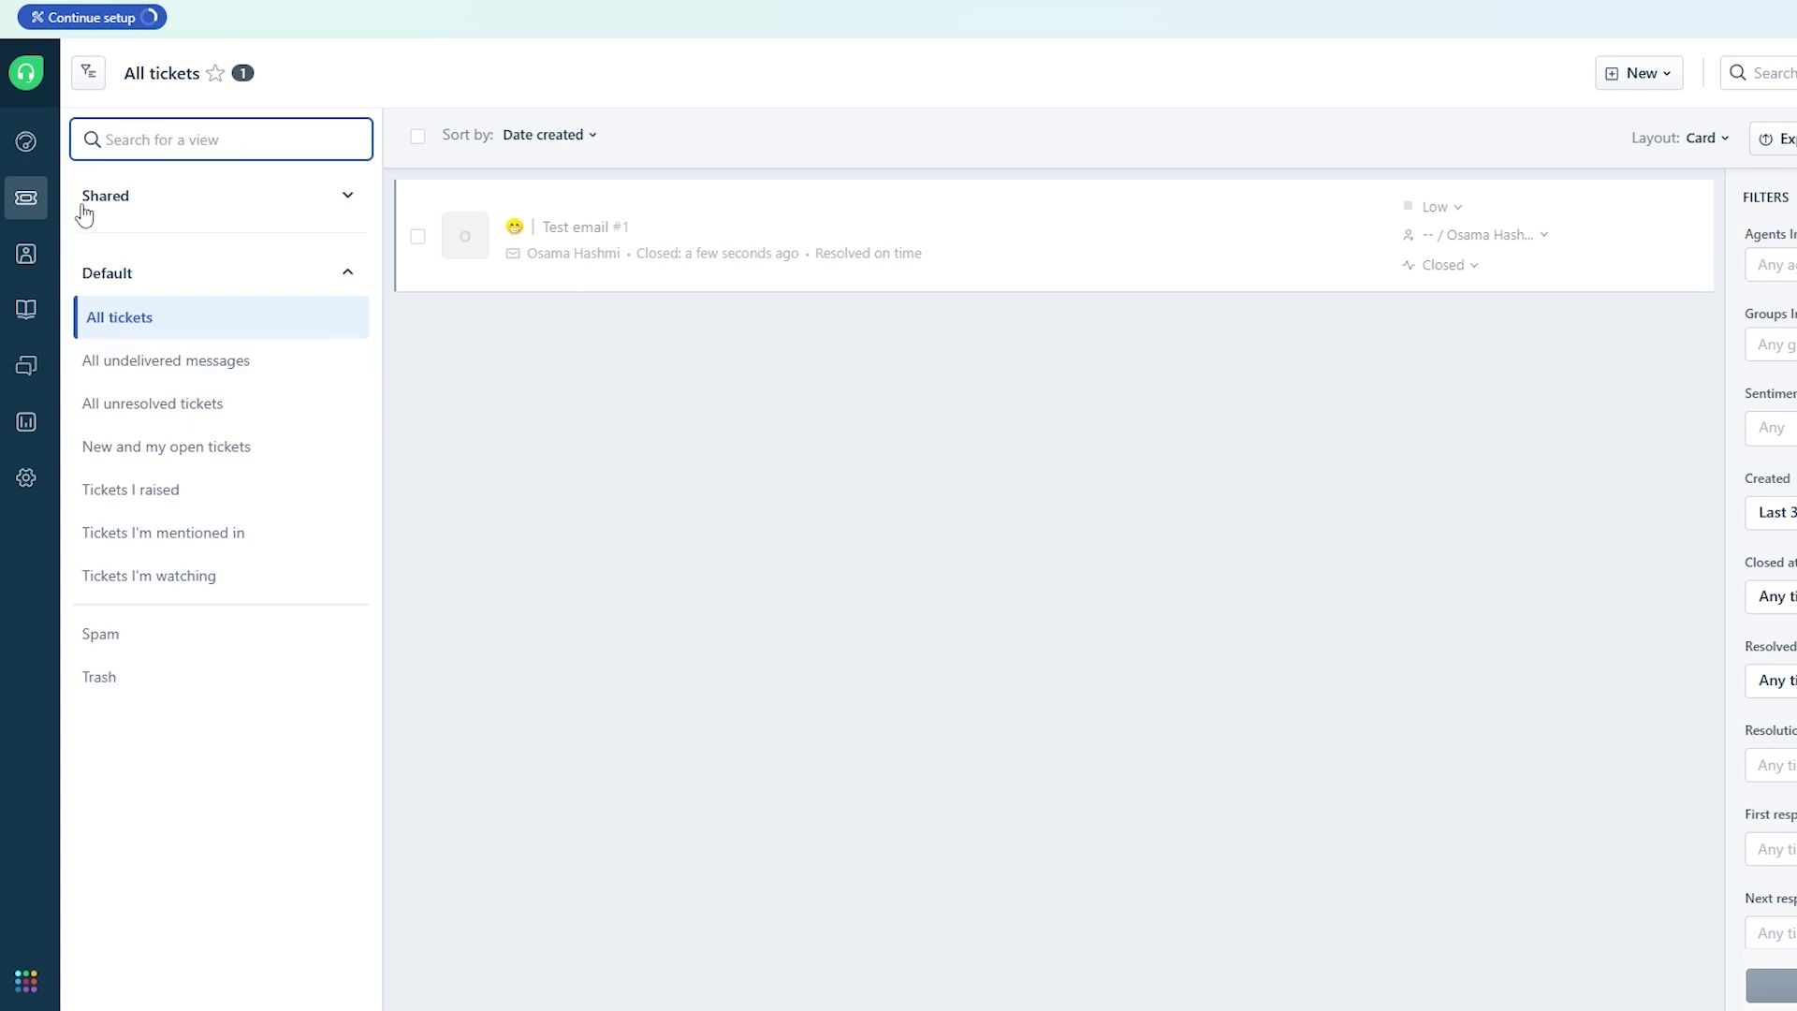
pyautogui.click(89, 72)
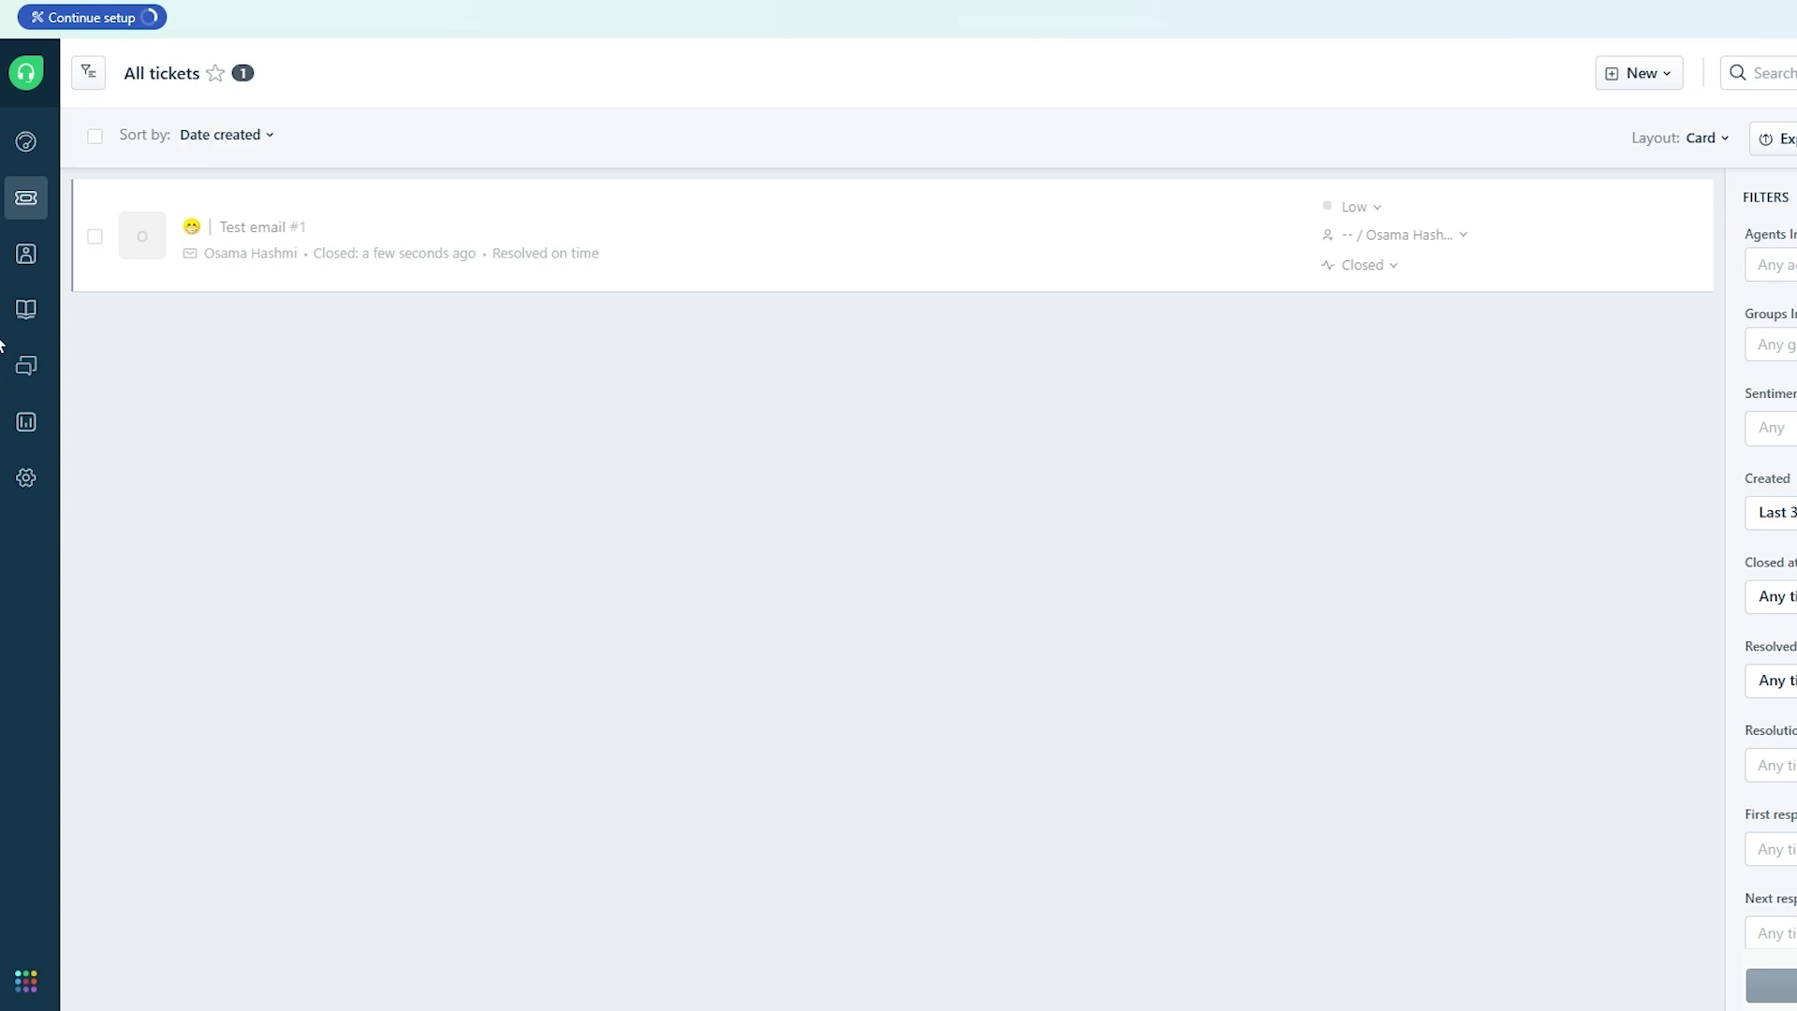
pyautogui.click(27, 252)
# Browse the All contacts list and the dashboard, then return to Quick start at 2/3 complete
pyautogui.moveTo(26, 255)
pyautogui.click(117, 265)
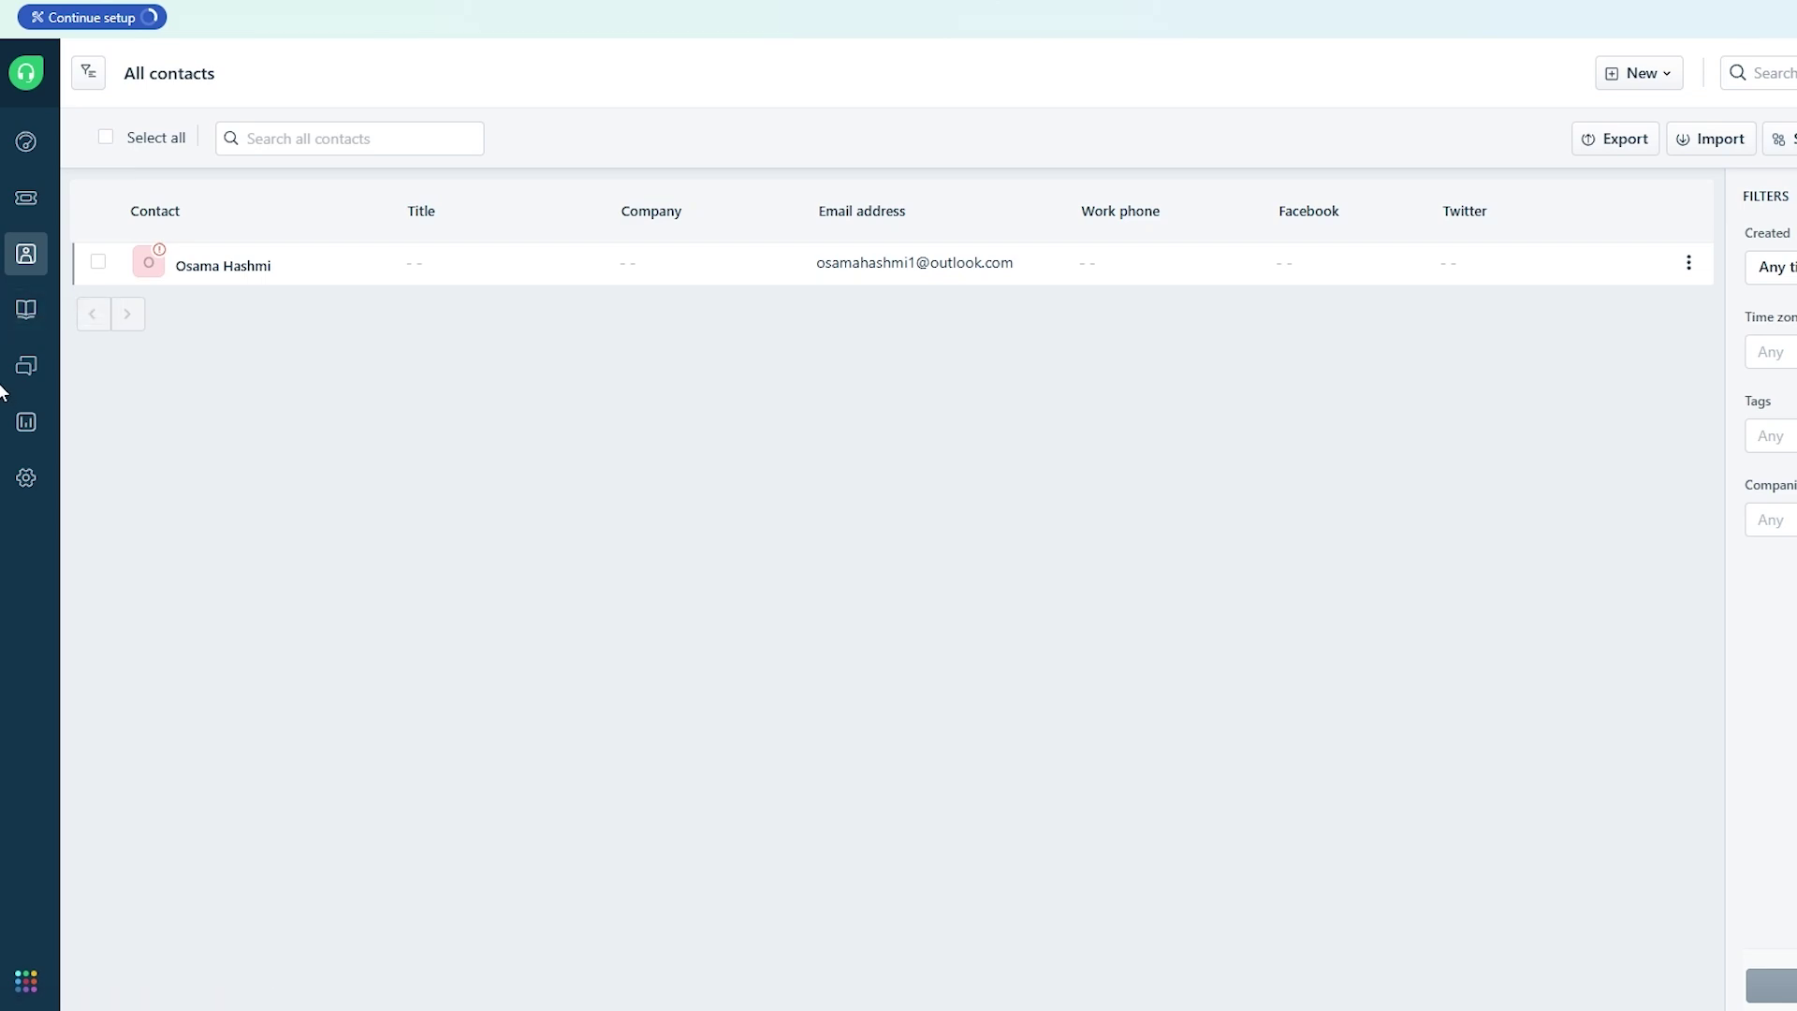
pyautogui.click(28, 154)
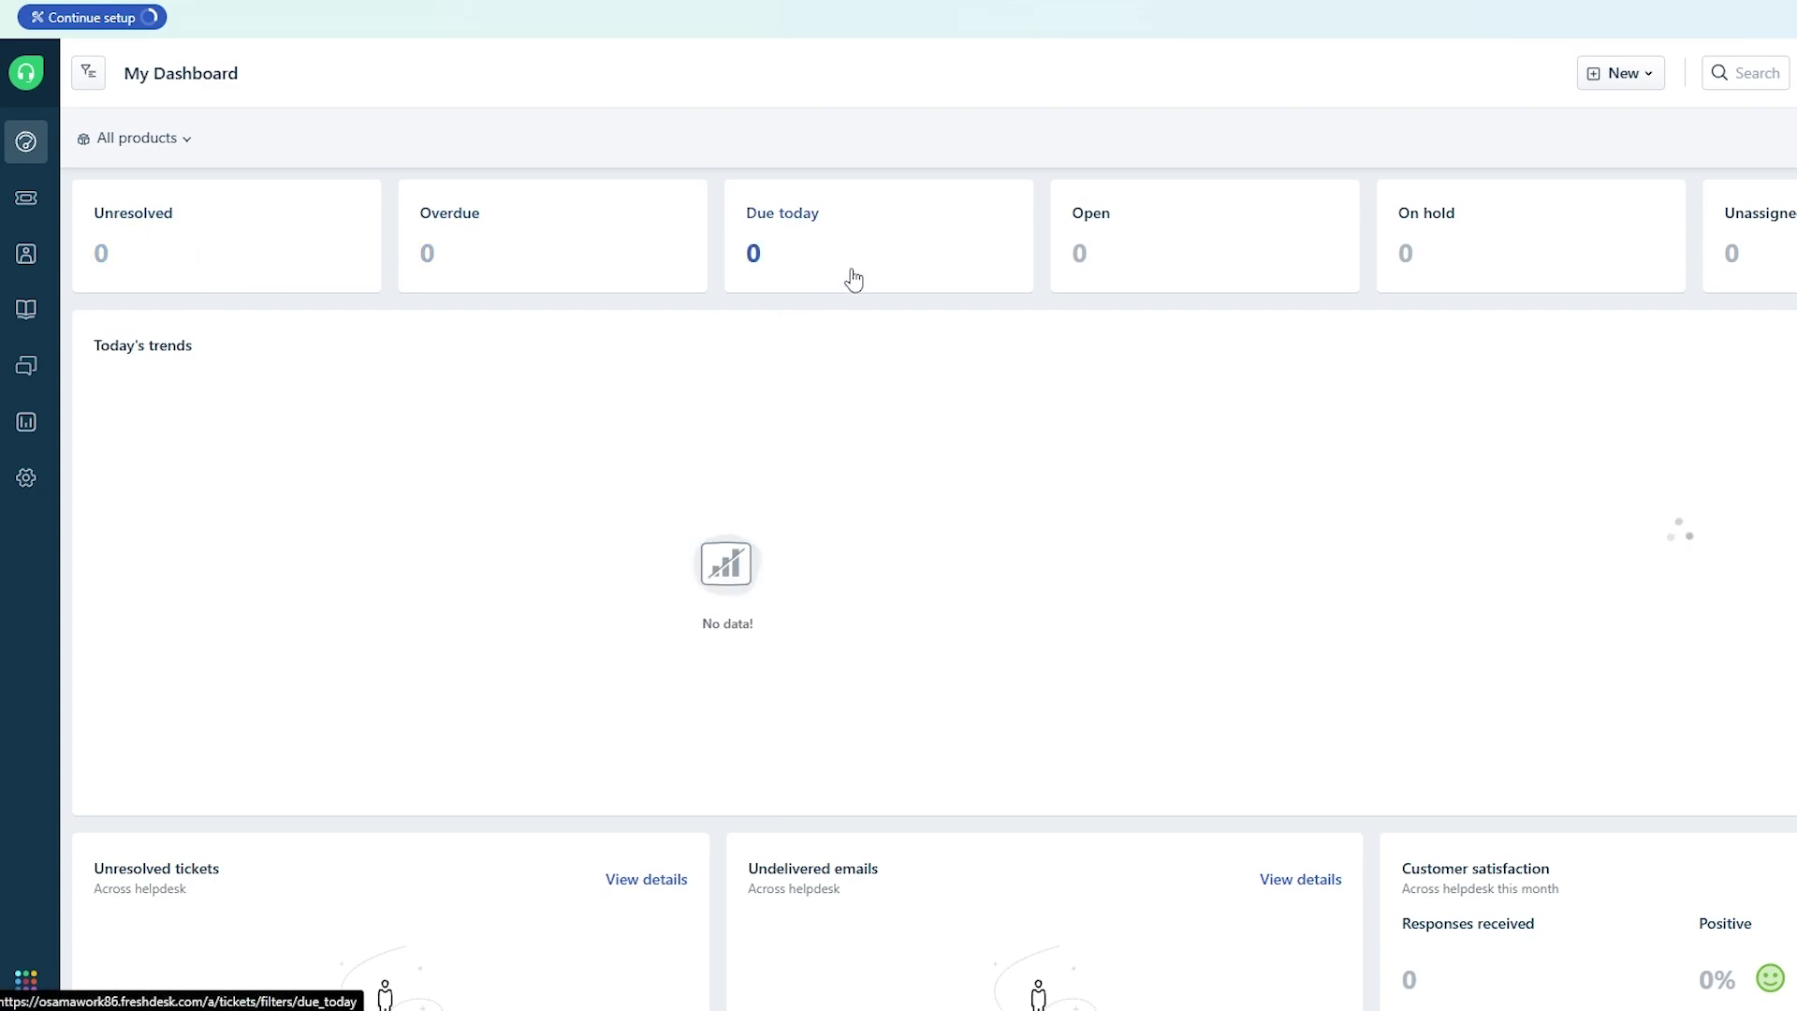
pyautogui.scroll(-5, 1588, 550)
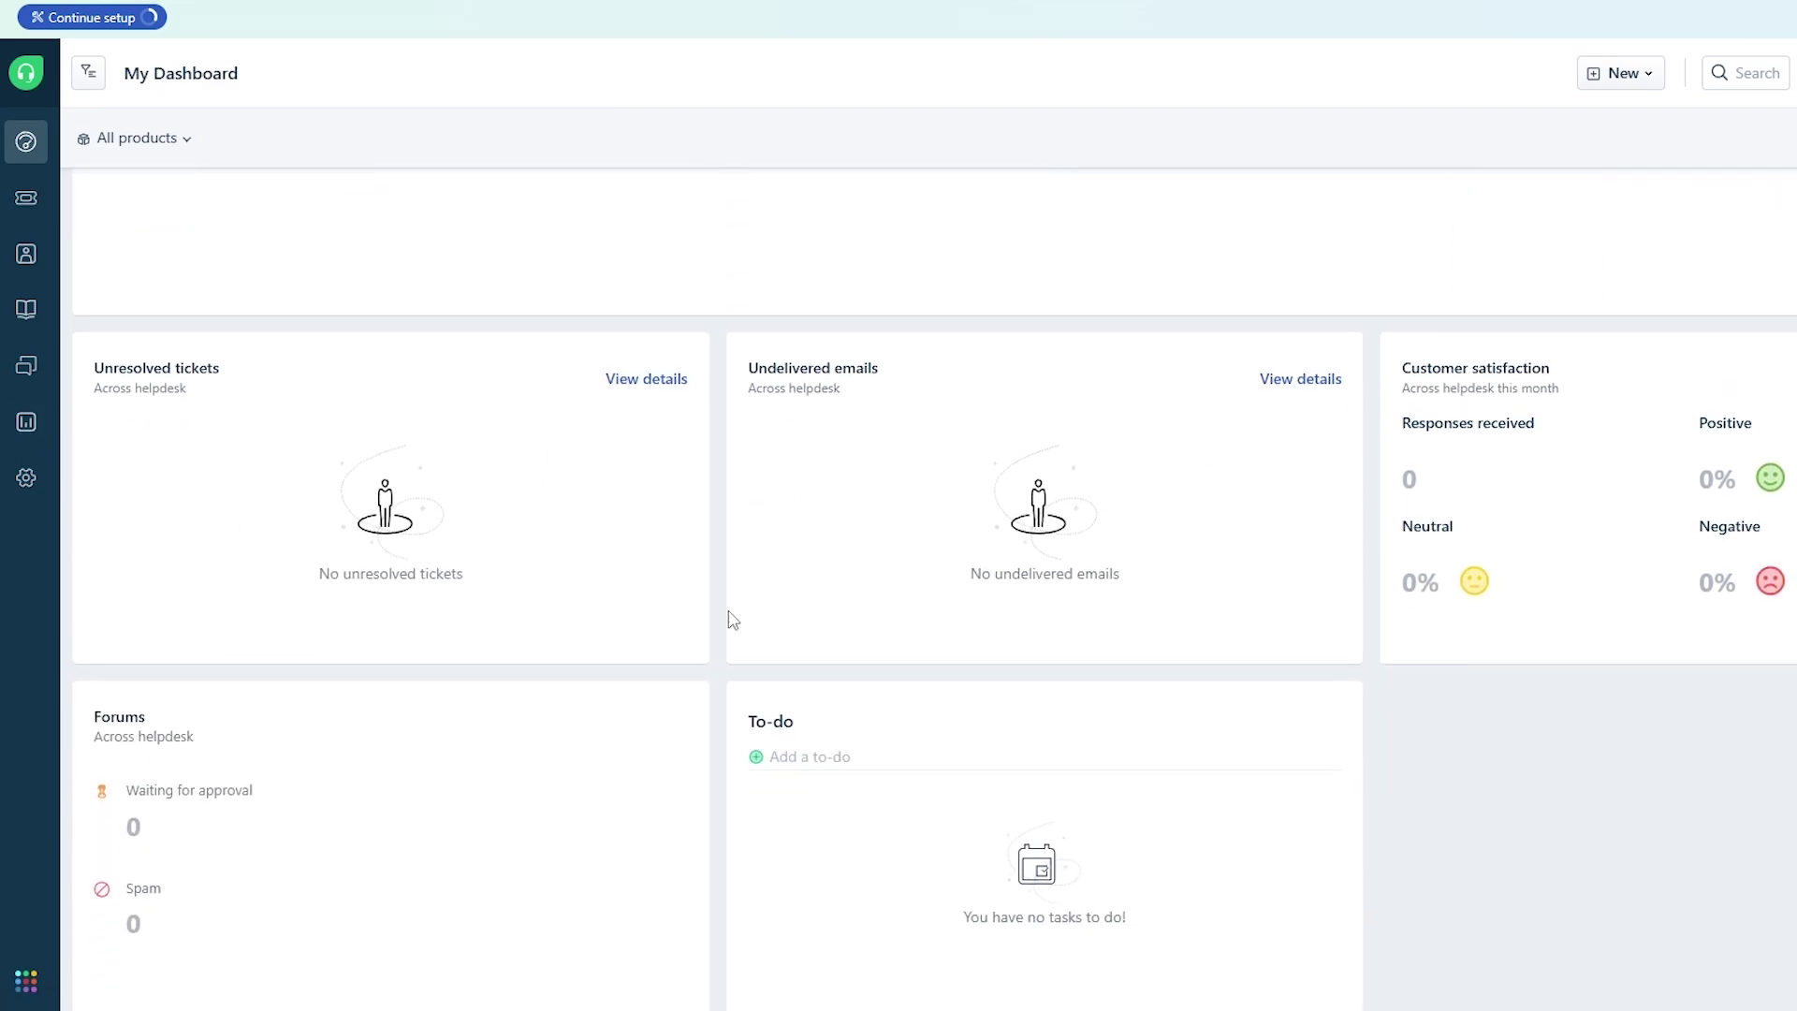
pyautogui.scroll(5, 1276, 605)
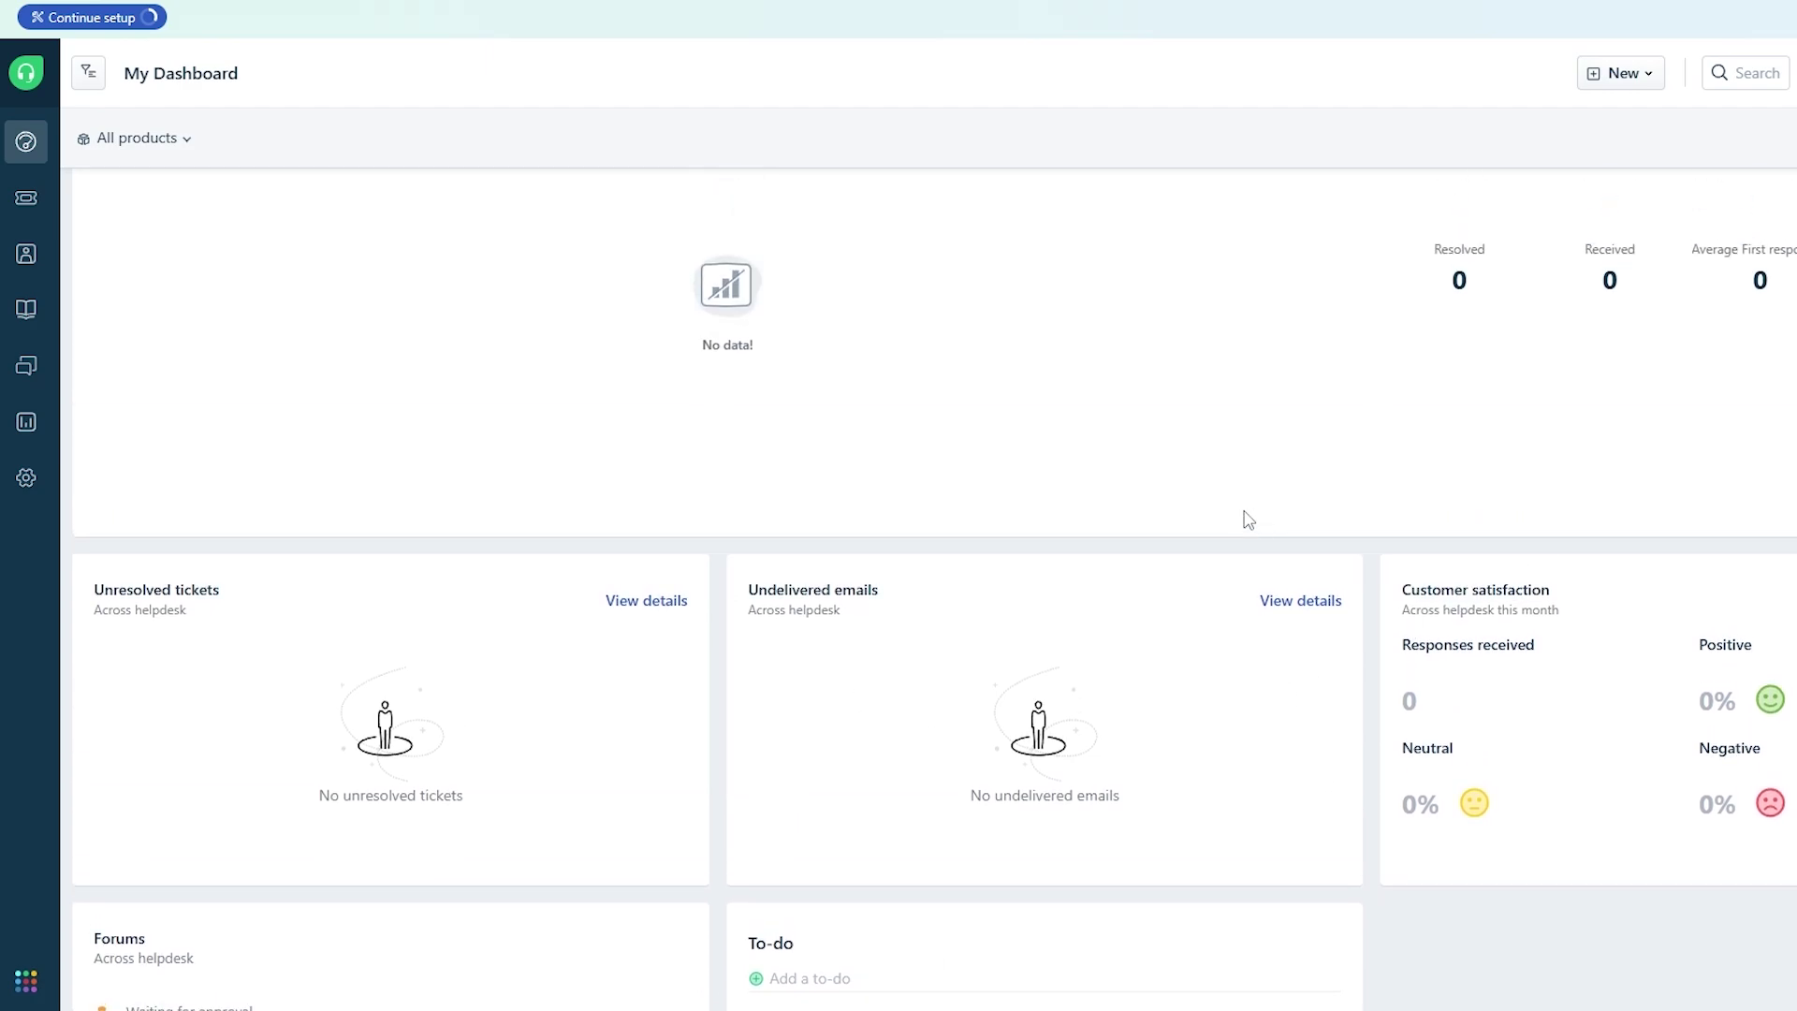
pyautogui.click(38, 74)
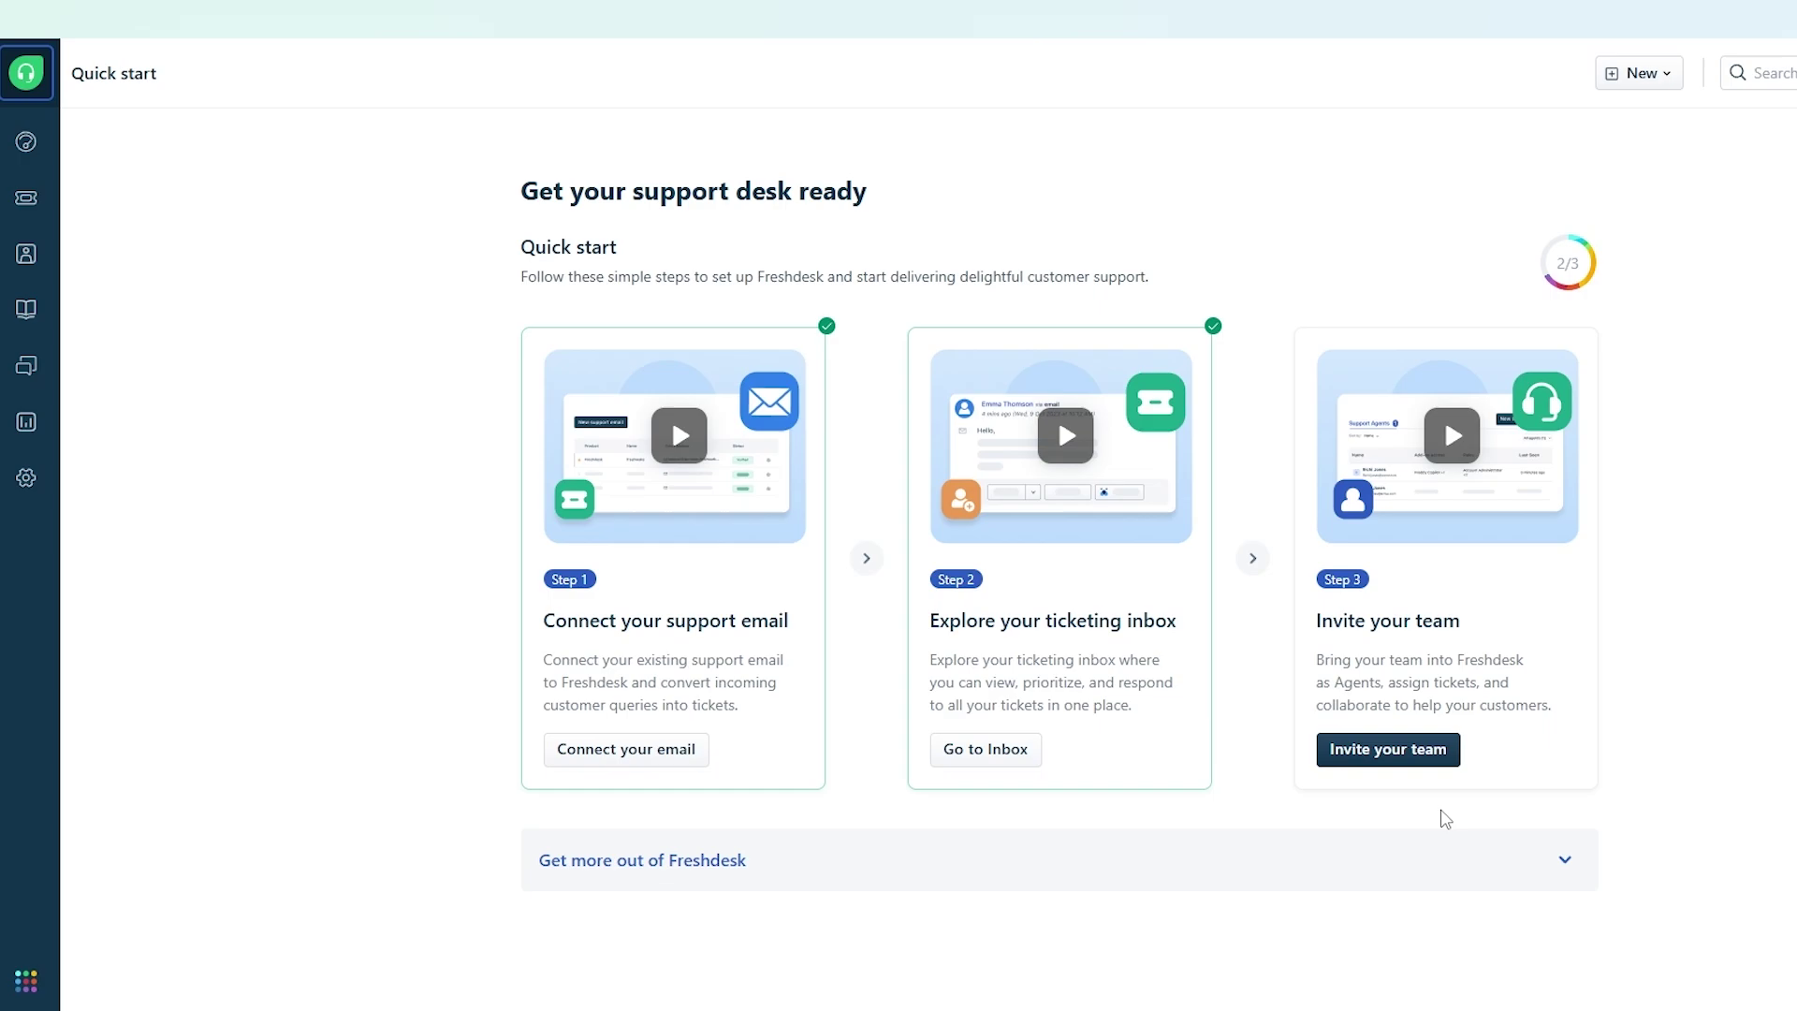
# Preview the agent invite's Role options, cancel it, and show recommended marketplace apps
pyautogui.click(1401, 748)
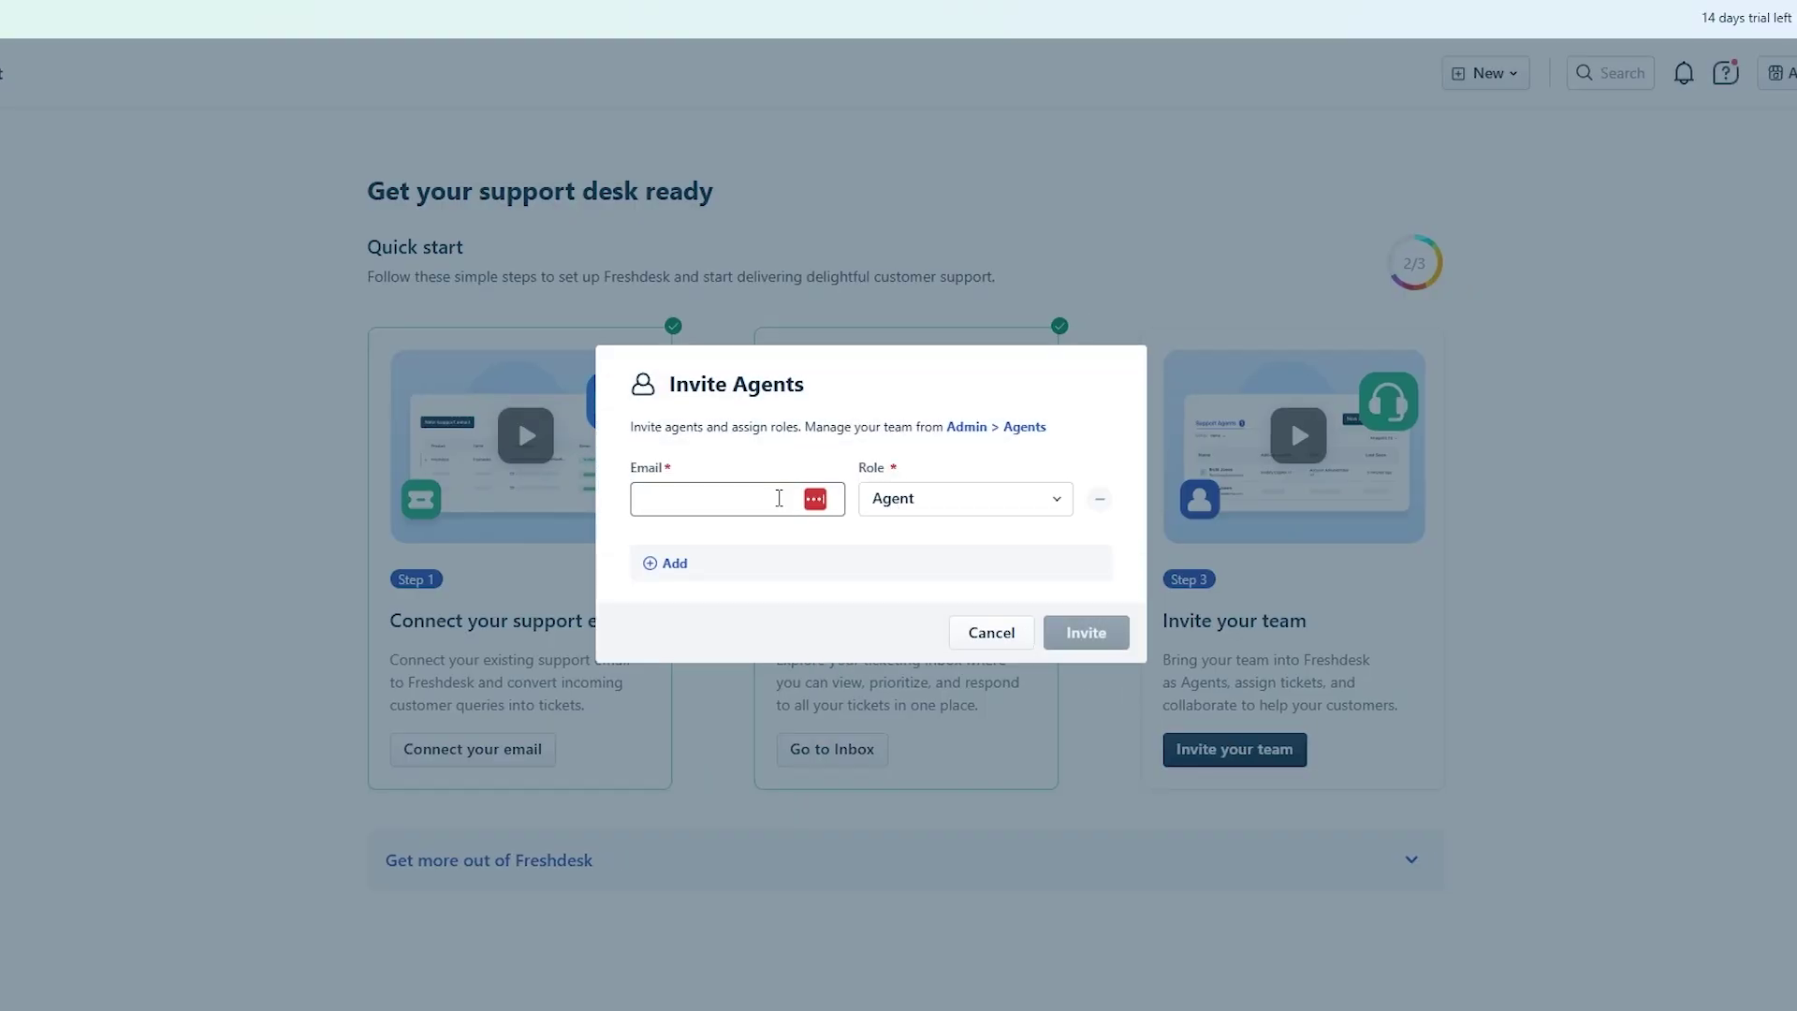
pyautogui.click(936, 518)
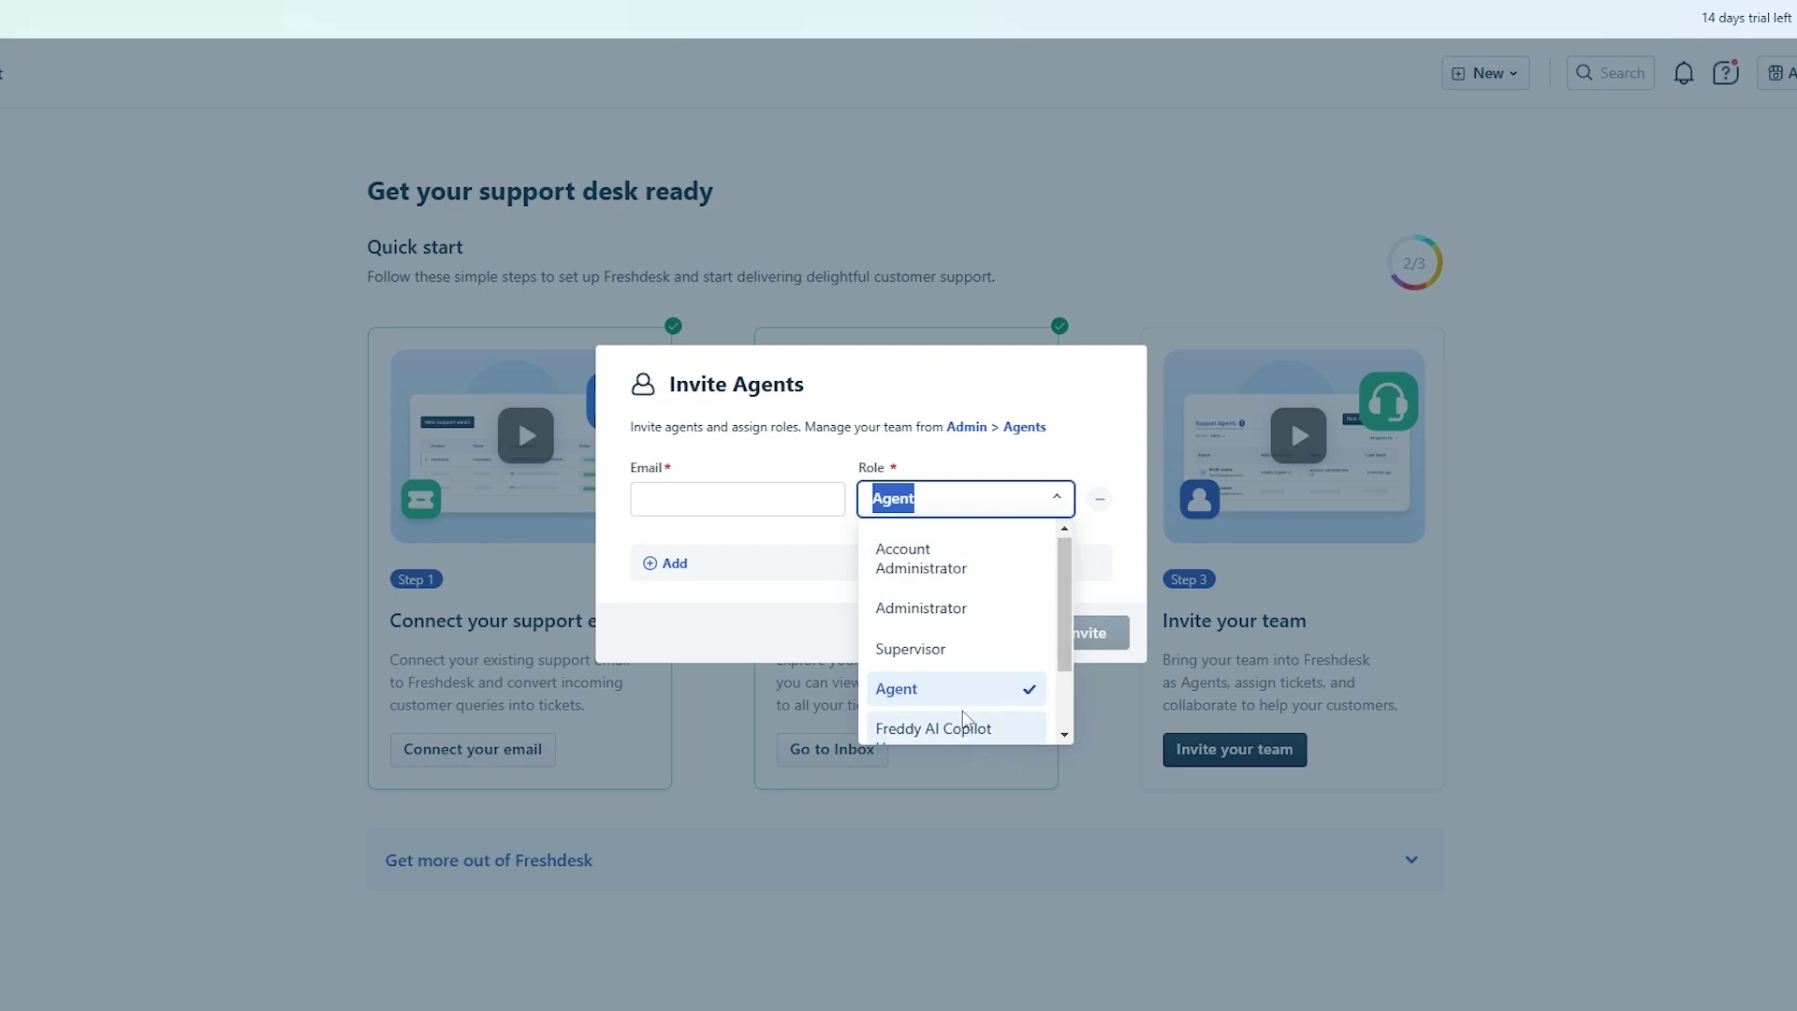
pyautogui.scroll(-2, 963, 702)
pyautogui.scroll(3, 964, 702)
pyautogui.click(1153, 593)
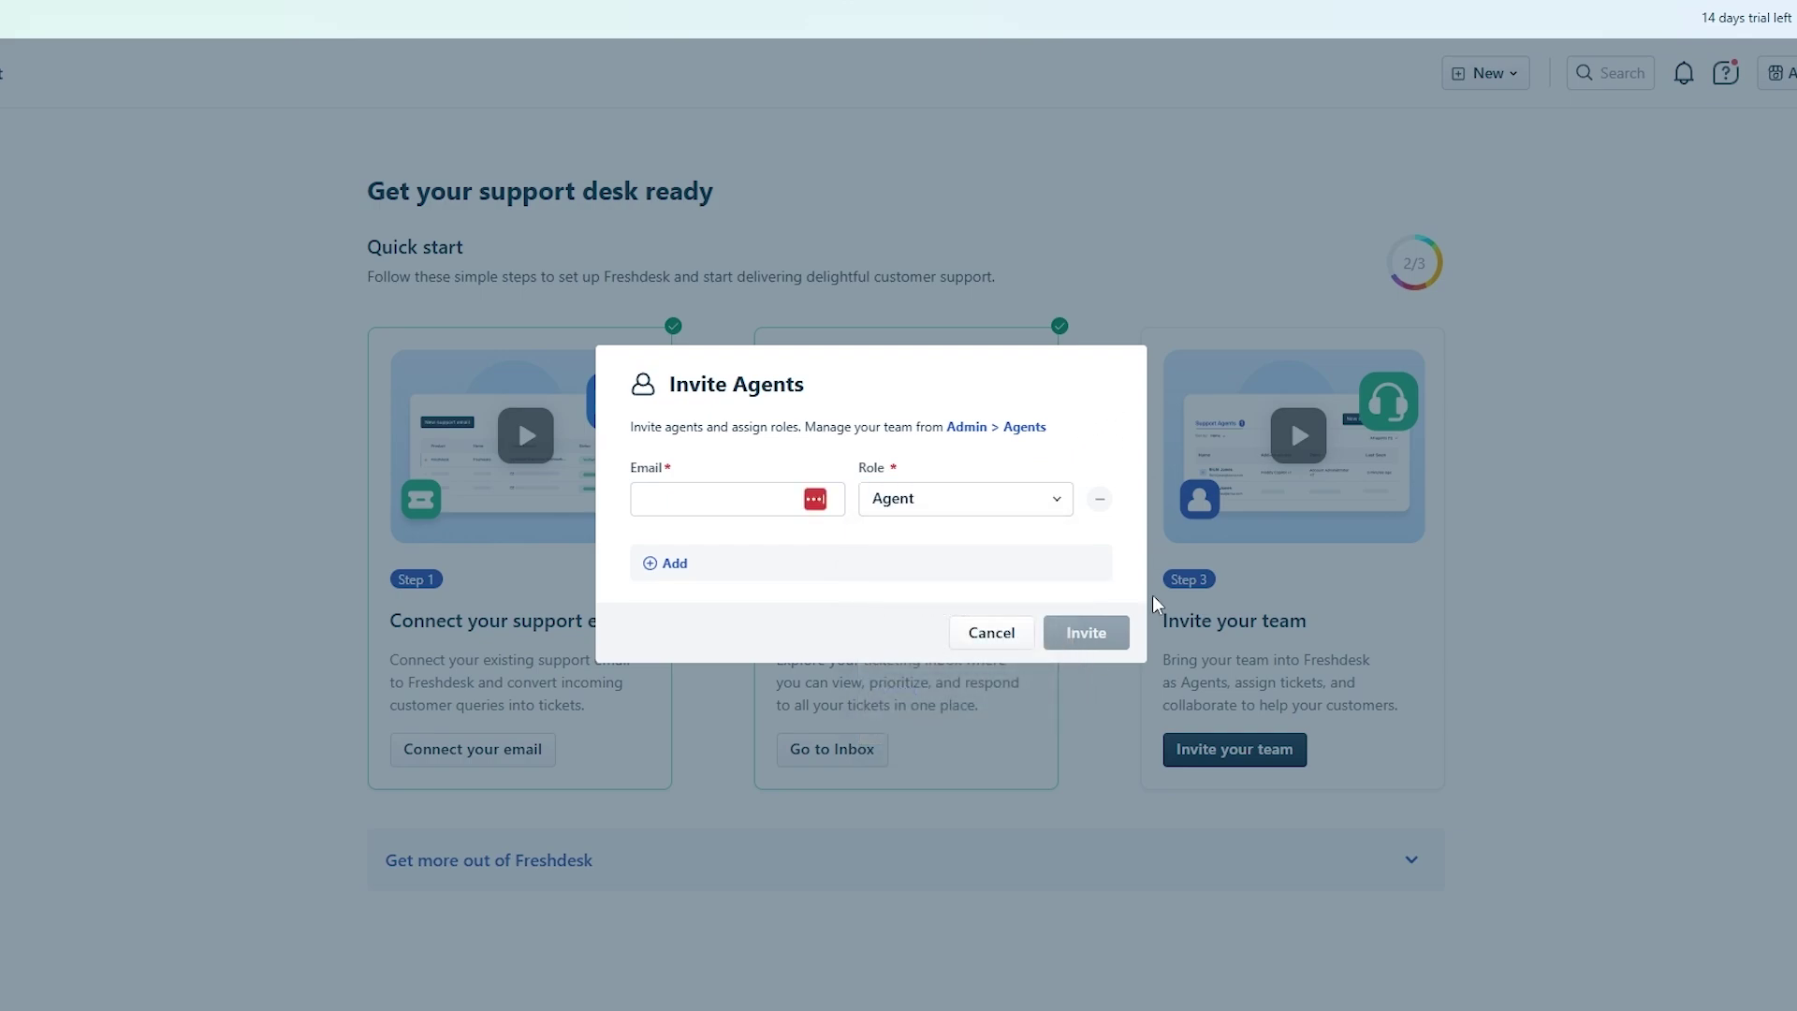
pyautogui.click(991, 633)
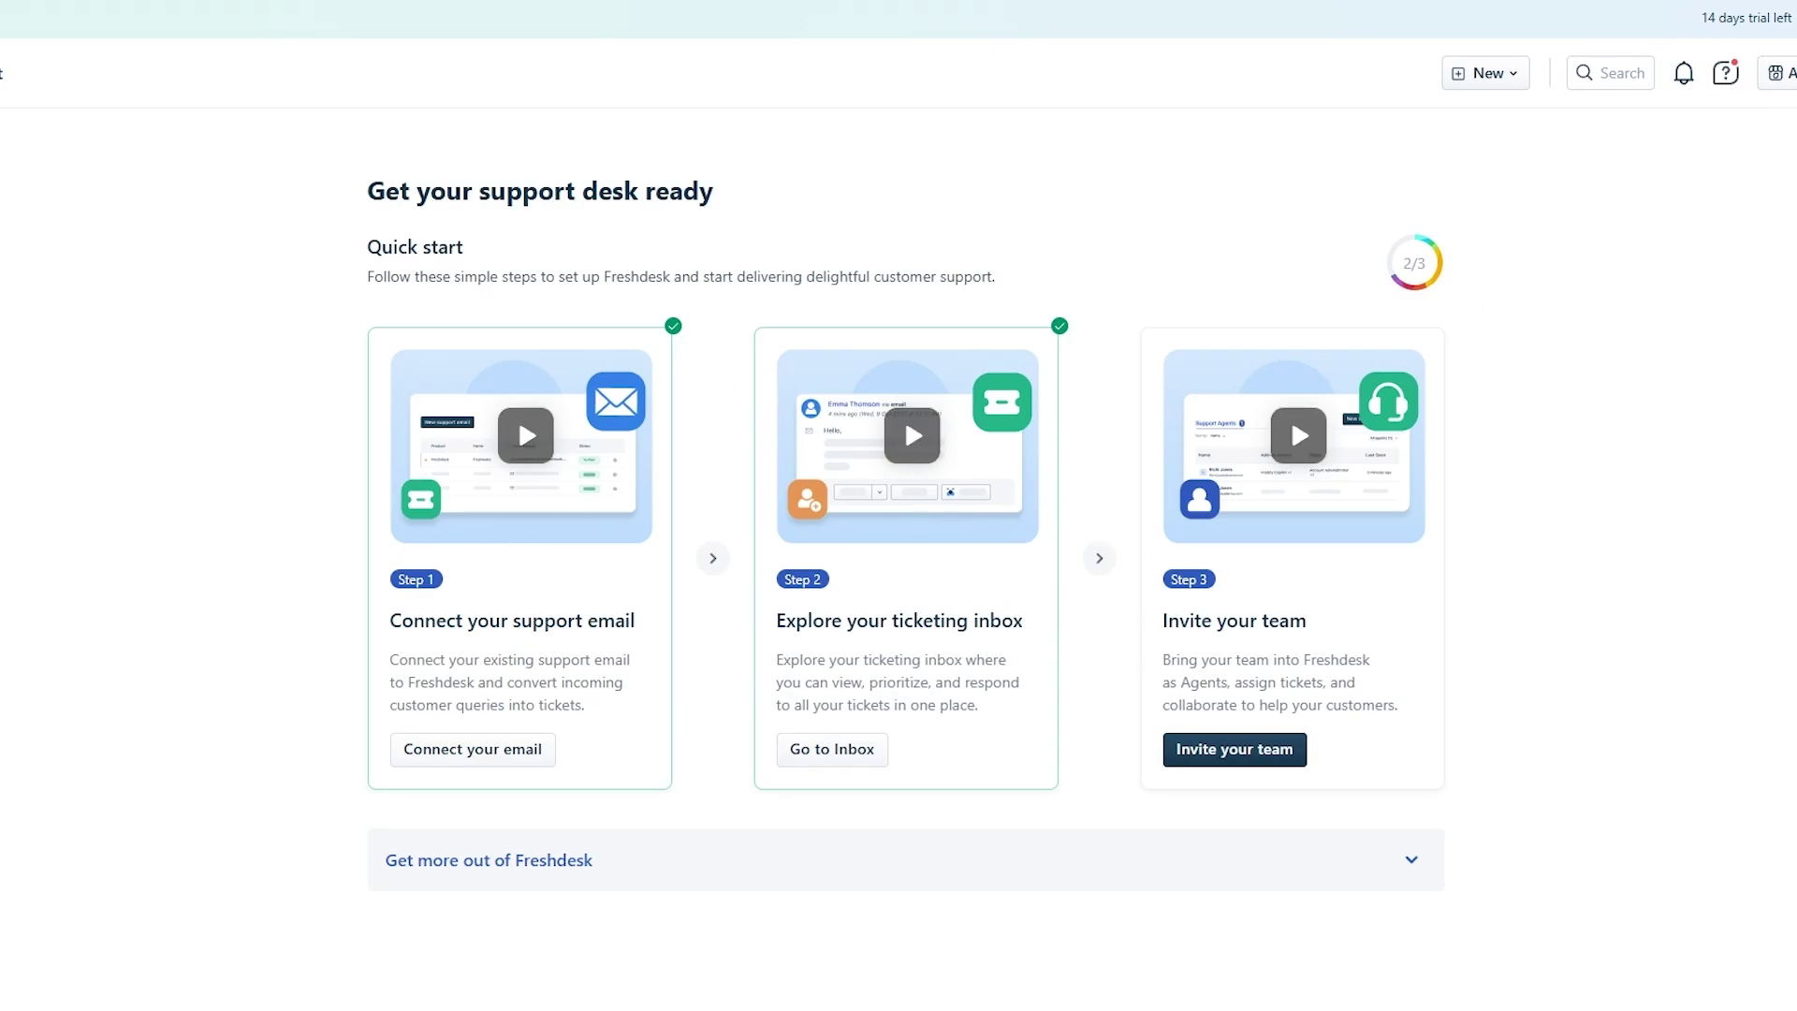
pyautogui.click(1784, 73)
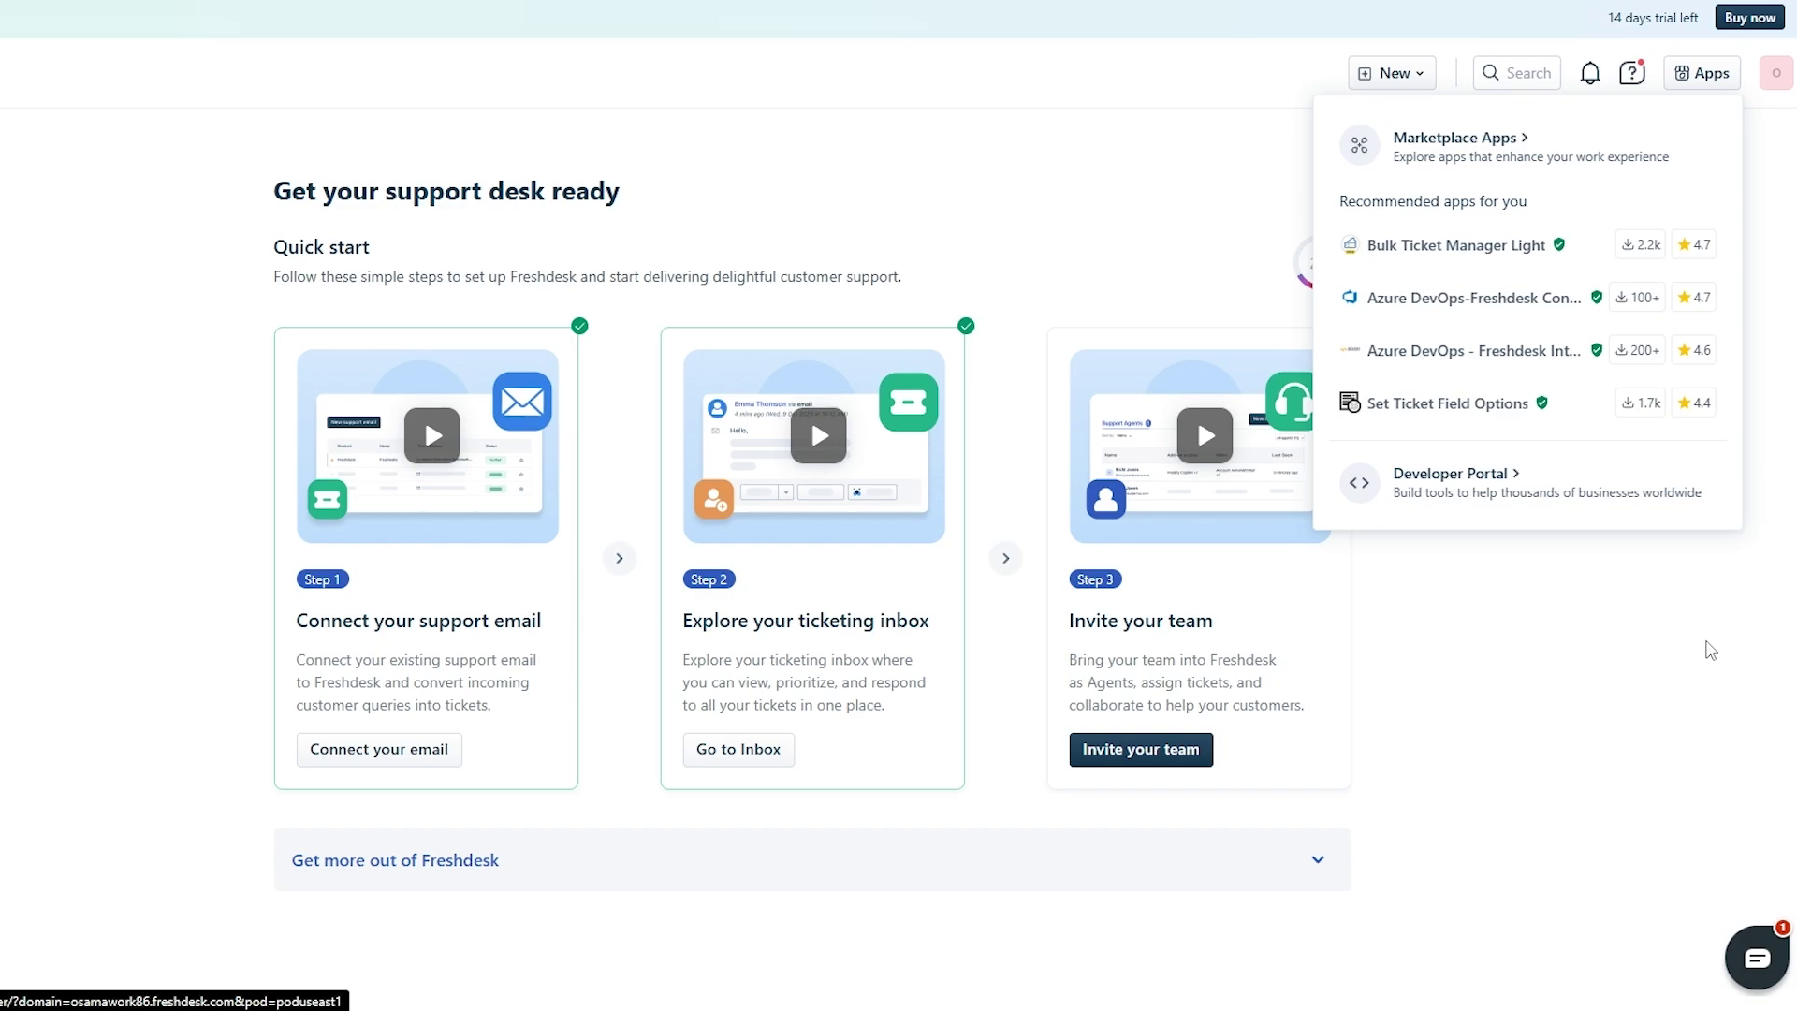
# Dismiss the Apps list and show the Freshworks panel with My Accounts and other products
pyautogui.click(1630, 625)
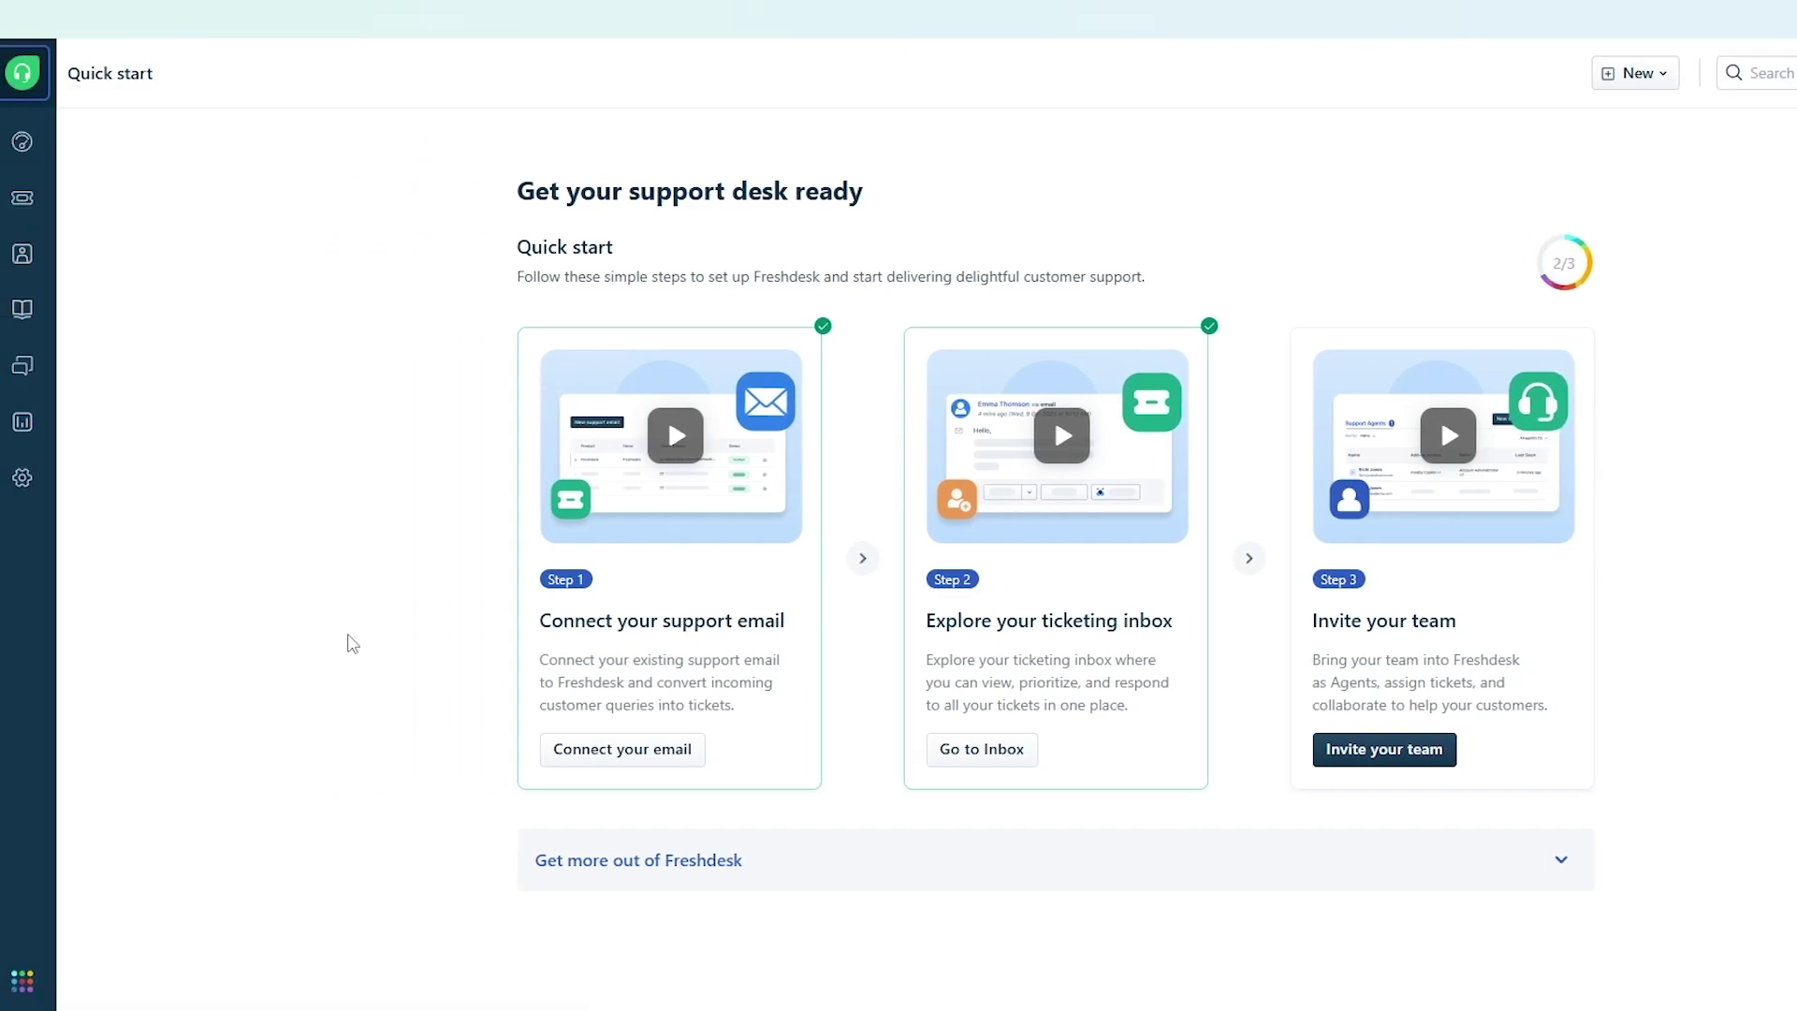
pyautogui.click(23, 980)
pyautogui.click(465, 912)
pyautogui.click(23, 985)
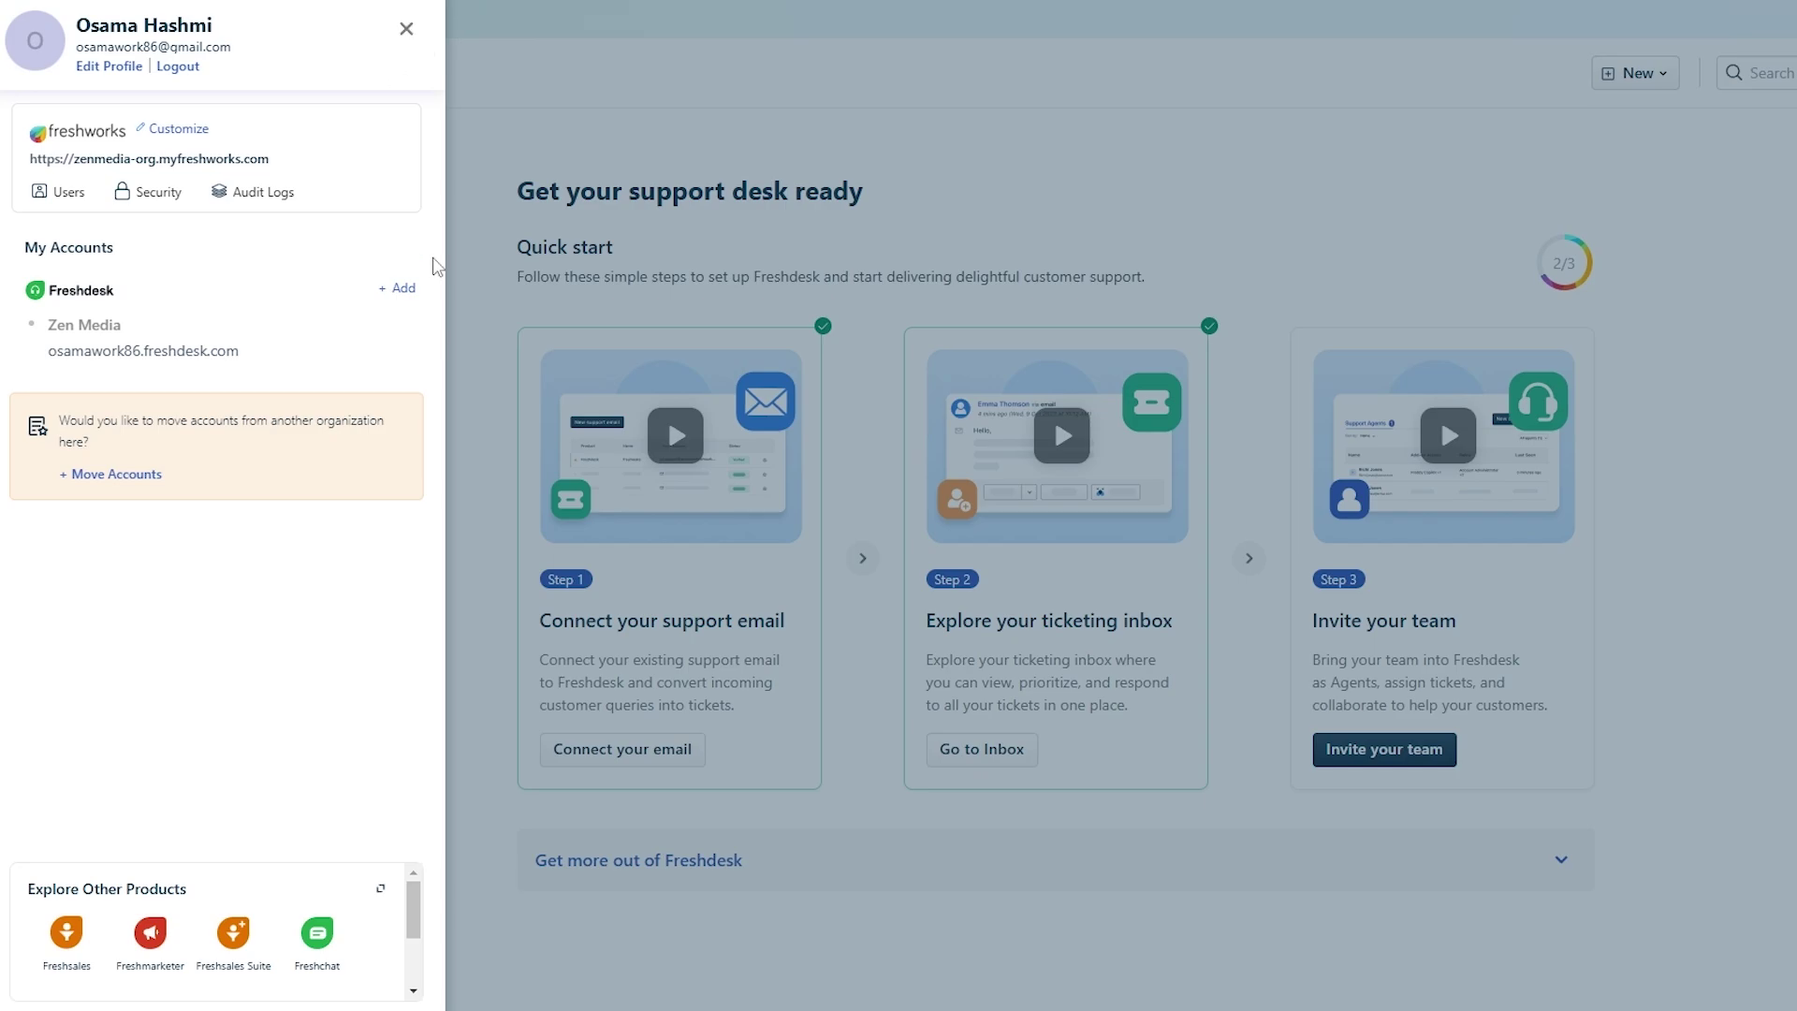
pyautogui.click(406, 29)
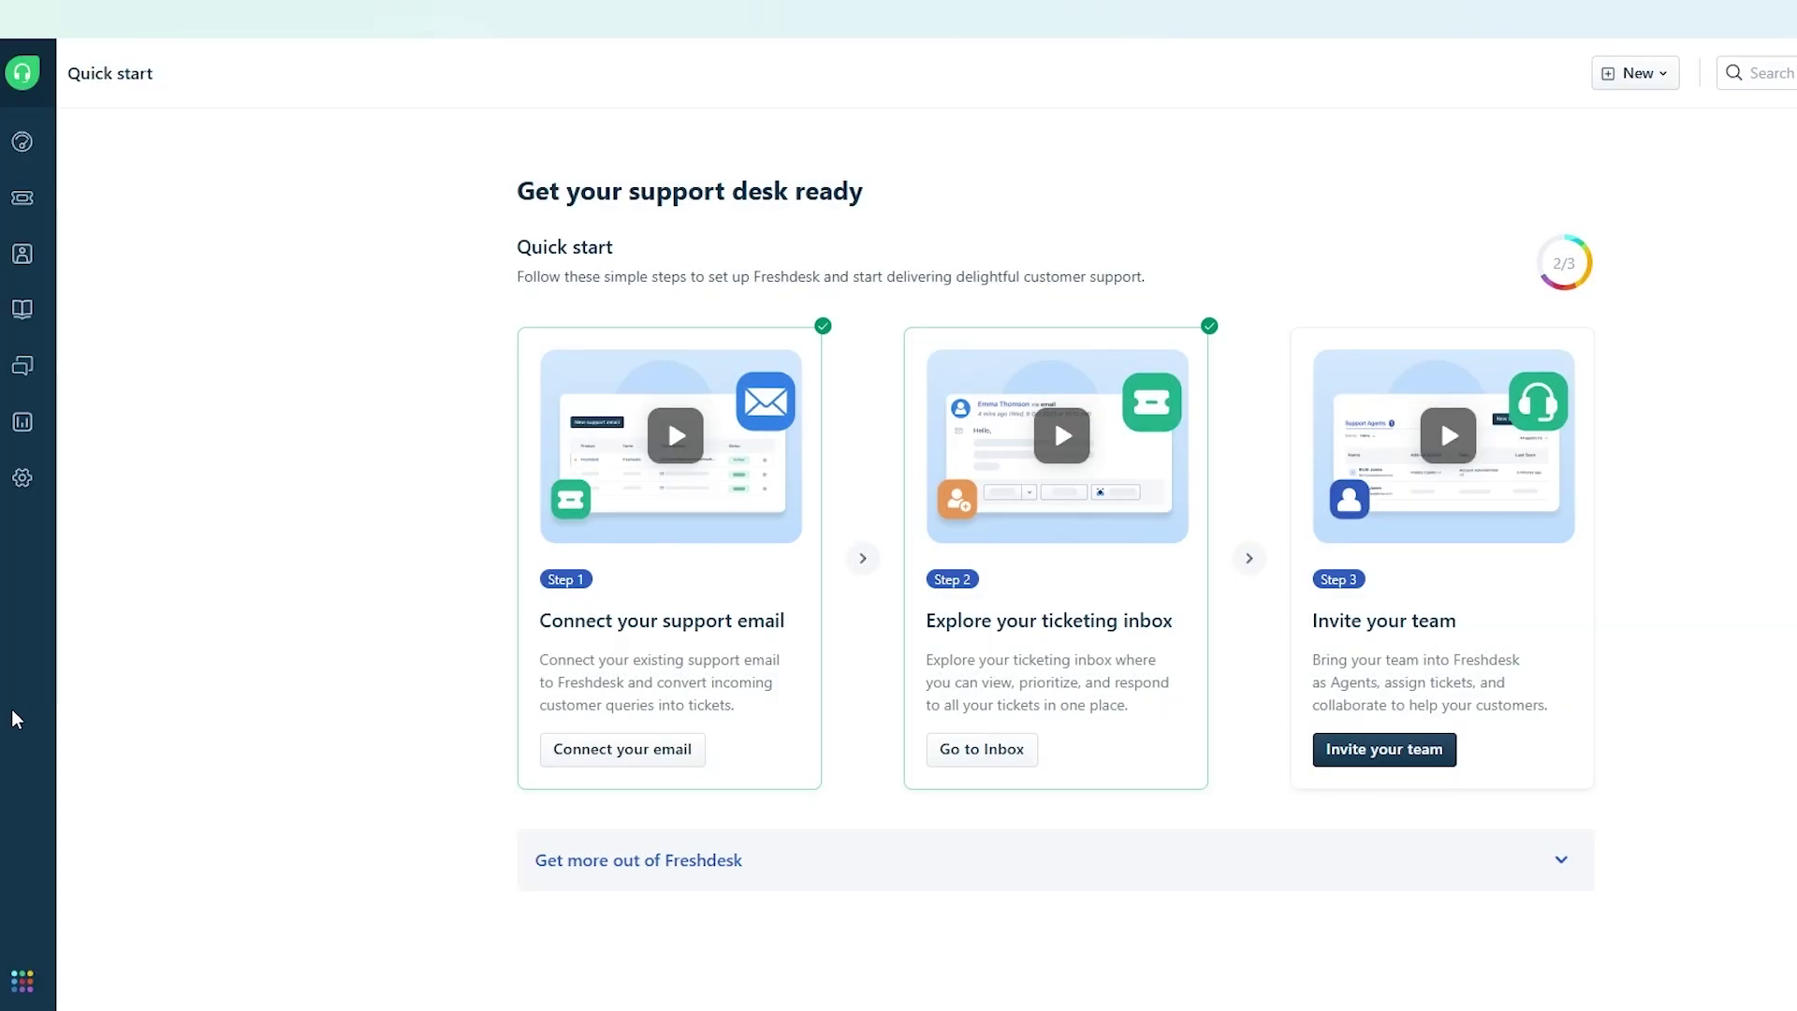
pyautogui.click(23, 984)
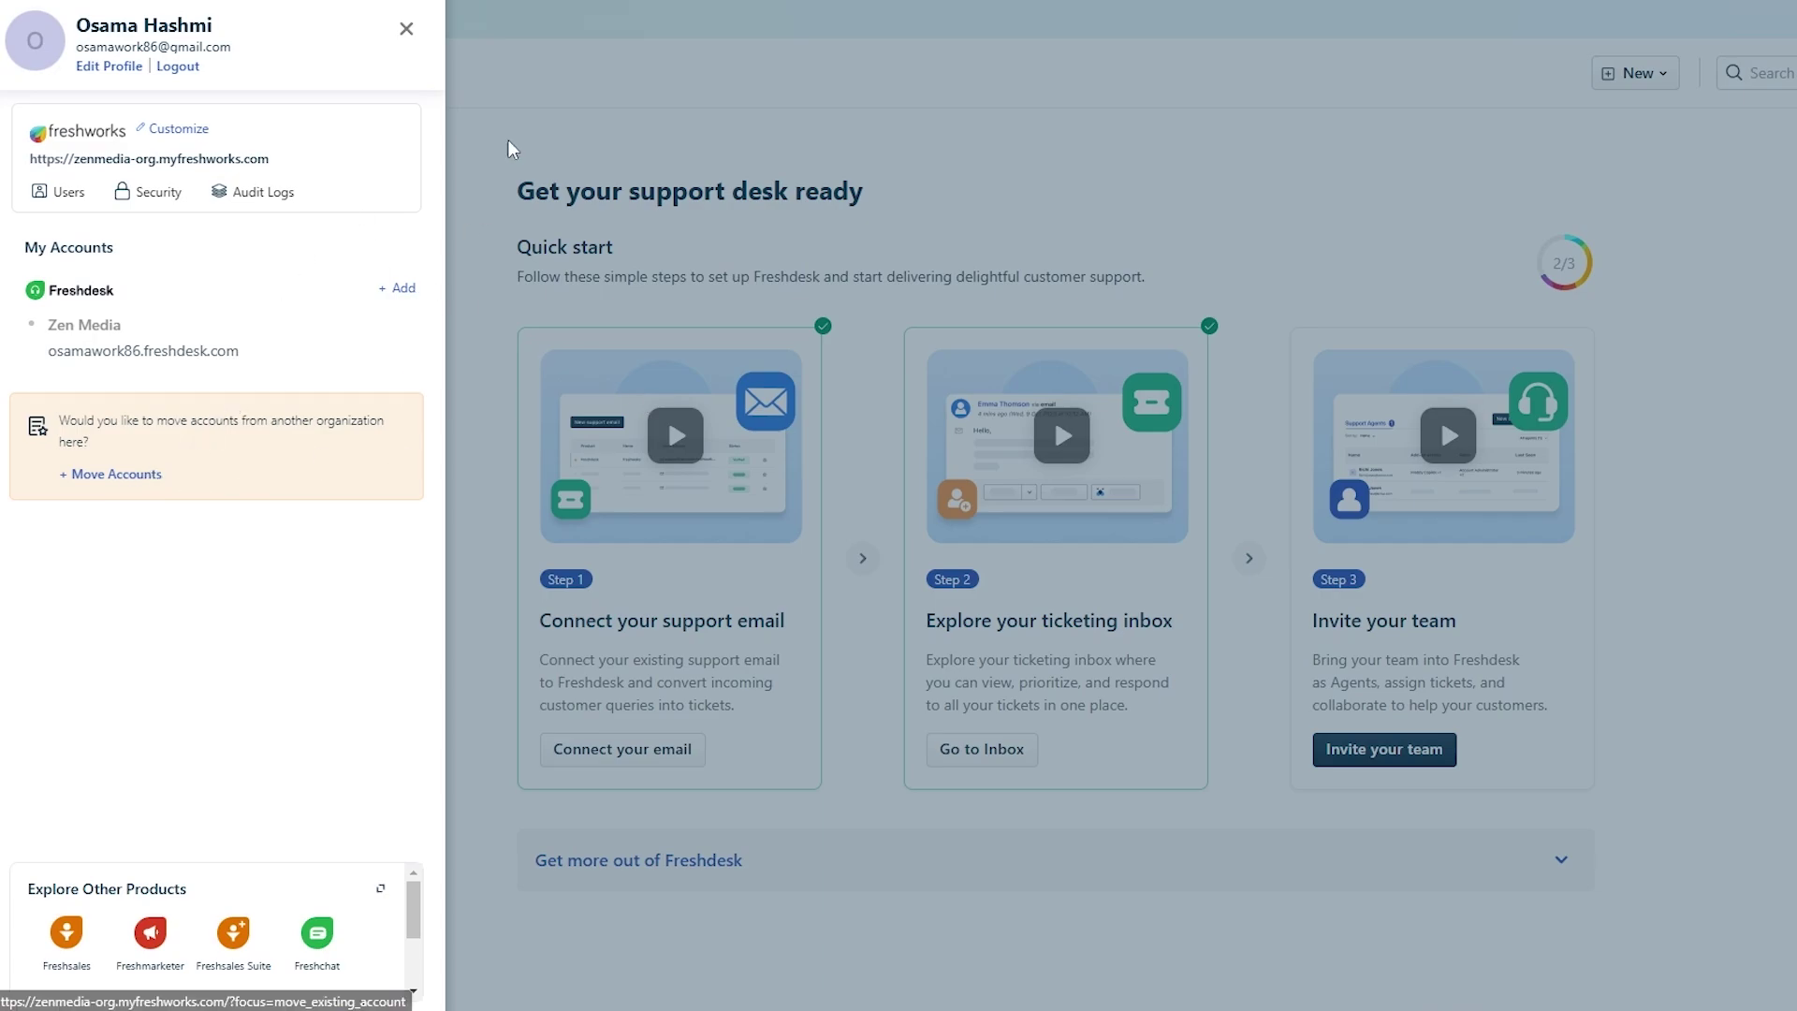
# Open Plans & Billing and switch plan prices to monthly billing
pyautogui.click(406, 29)
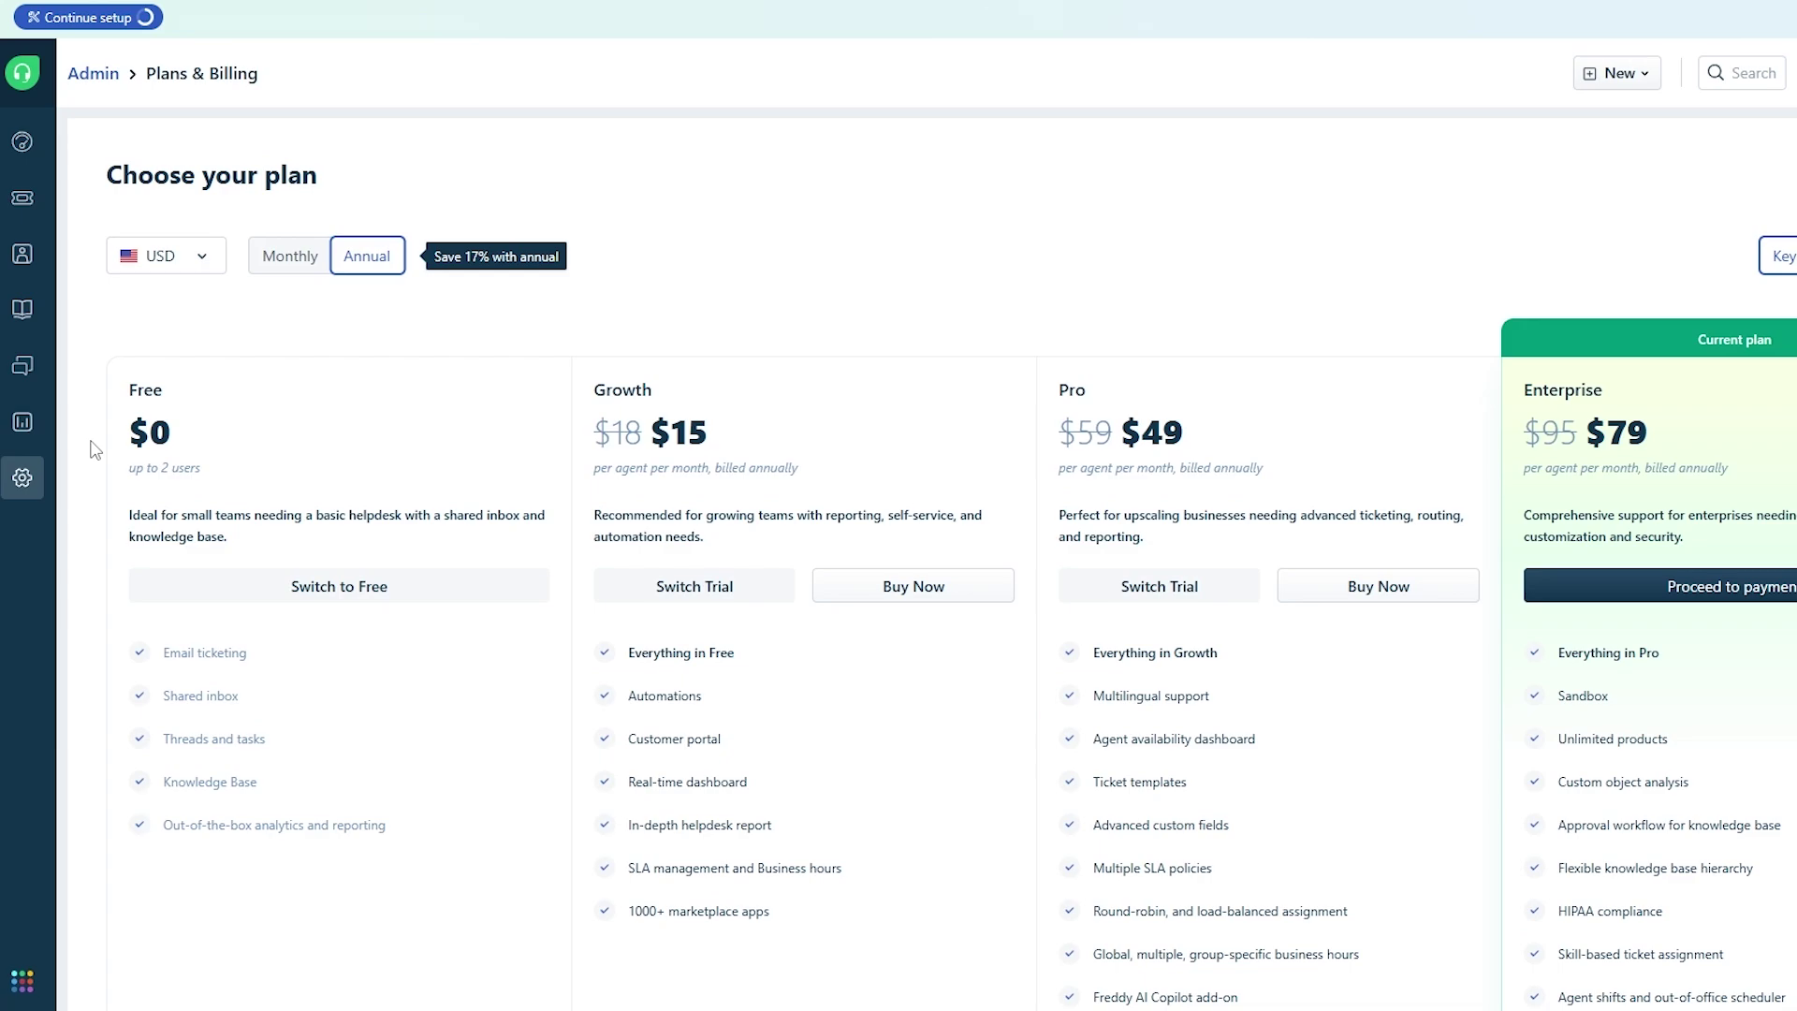
pyautogui.scroll(-3, 1554, 360)
pyautogui.scroll(1, 441, 273)
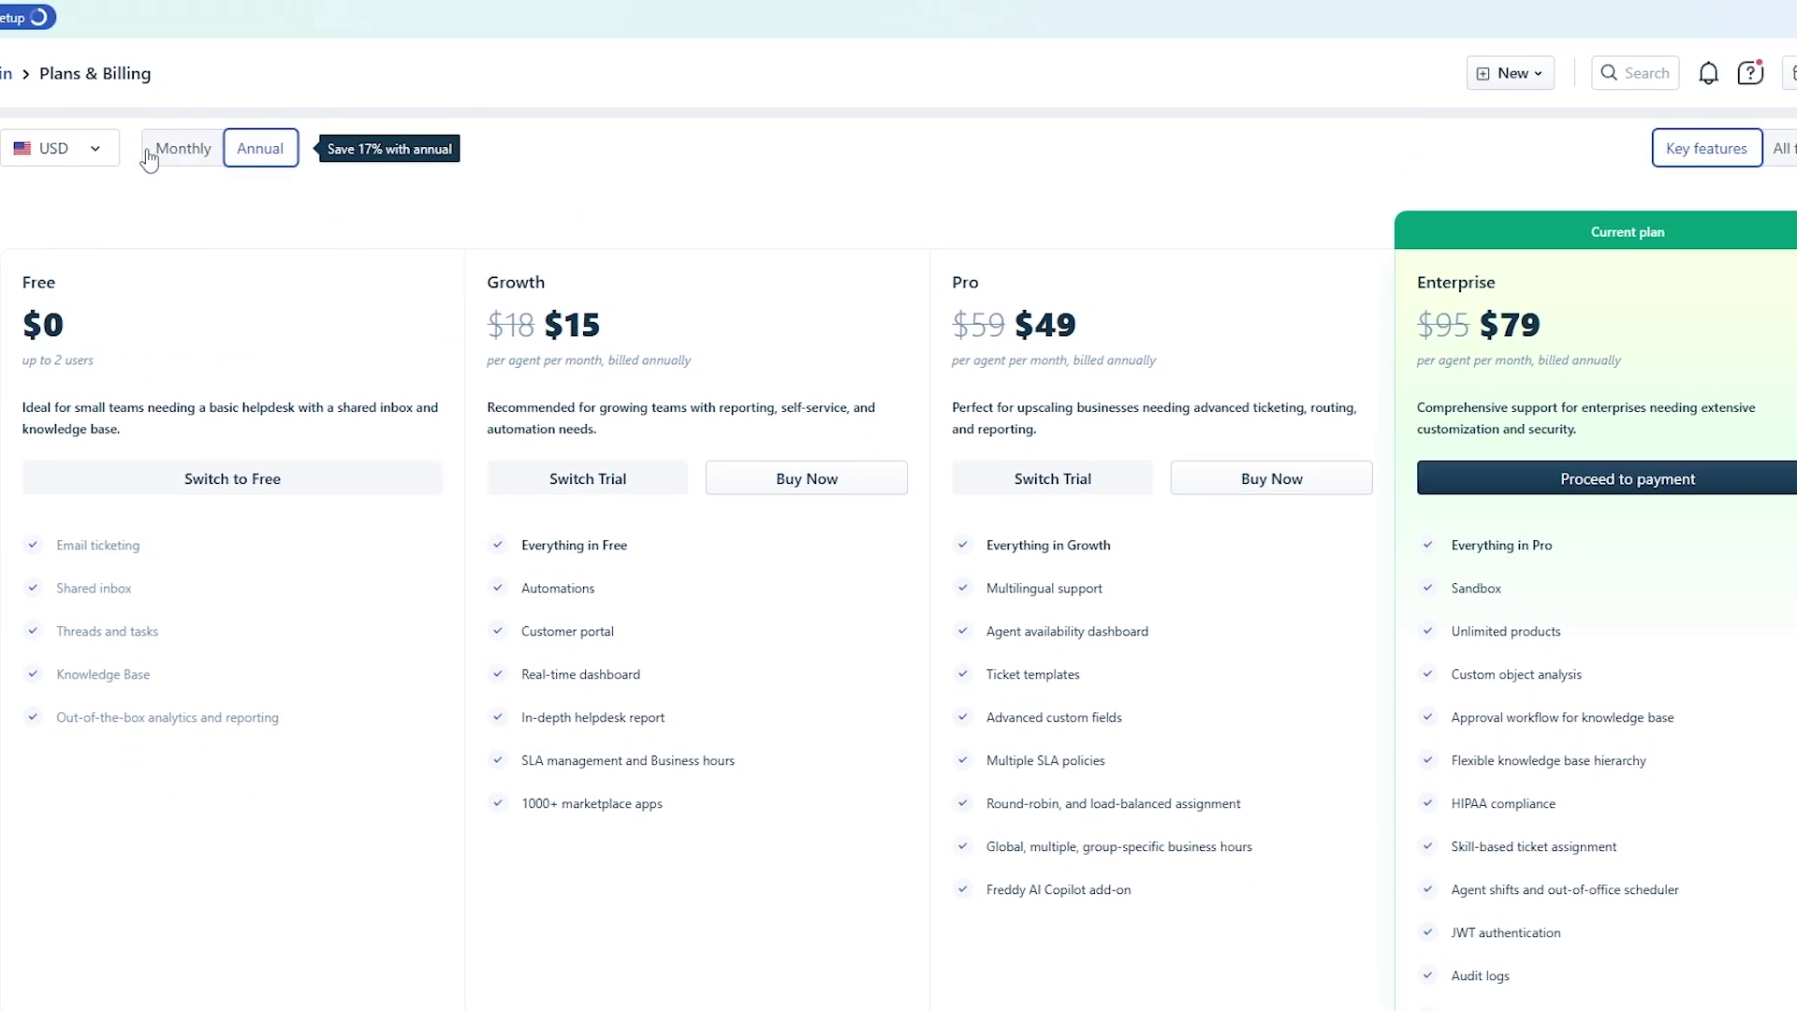
pyautogui.click(248, 155)
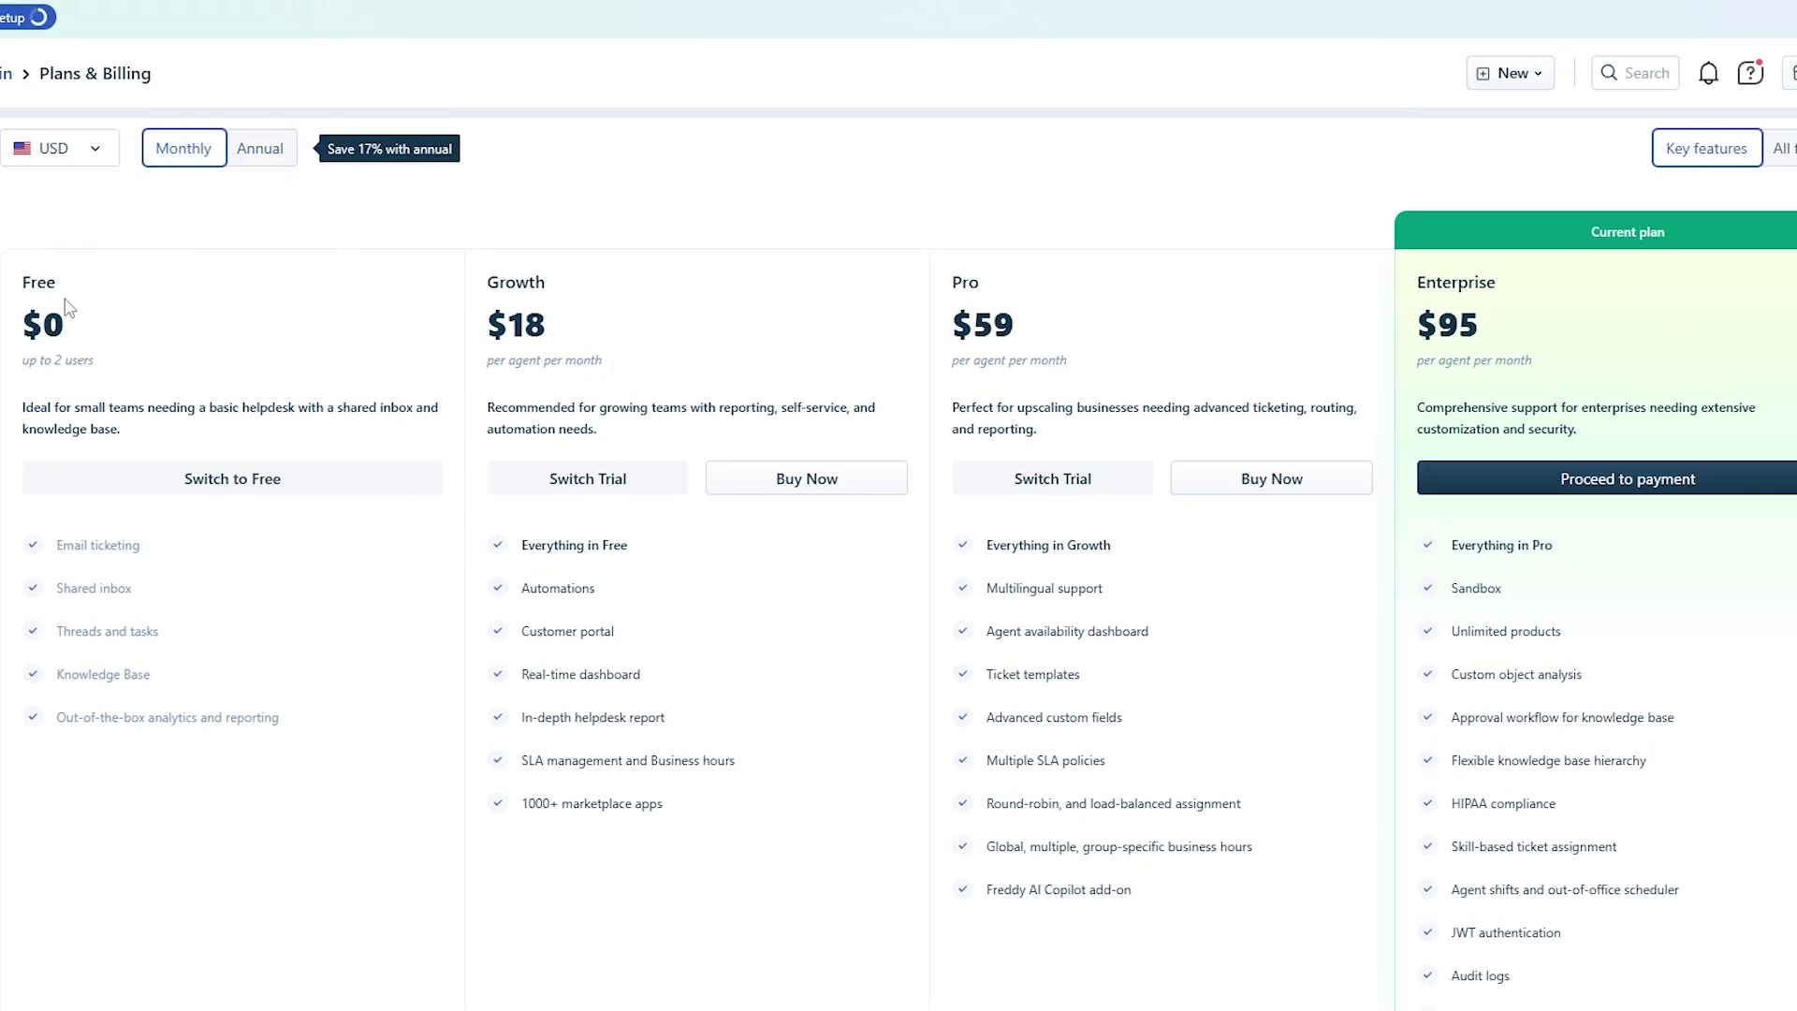
# Highlight each plan's name and price: Free, Growth $18, Pro $59, Enterprise $95
pyautogui.moveTo(42, 291); pyautogui.dragTo(1023, 286)
pyautogui.moveTo(1469, 287); pyautogui.dragTo(1511, 299)
pyautogui.doubleClick(51, 322)
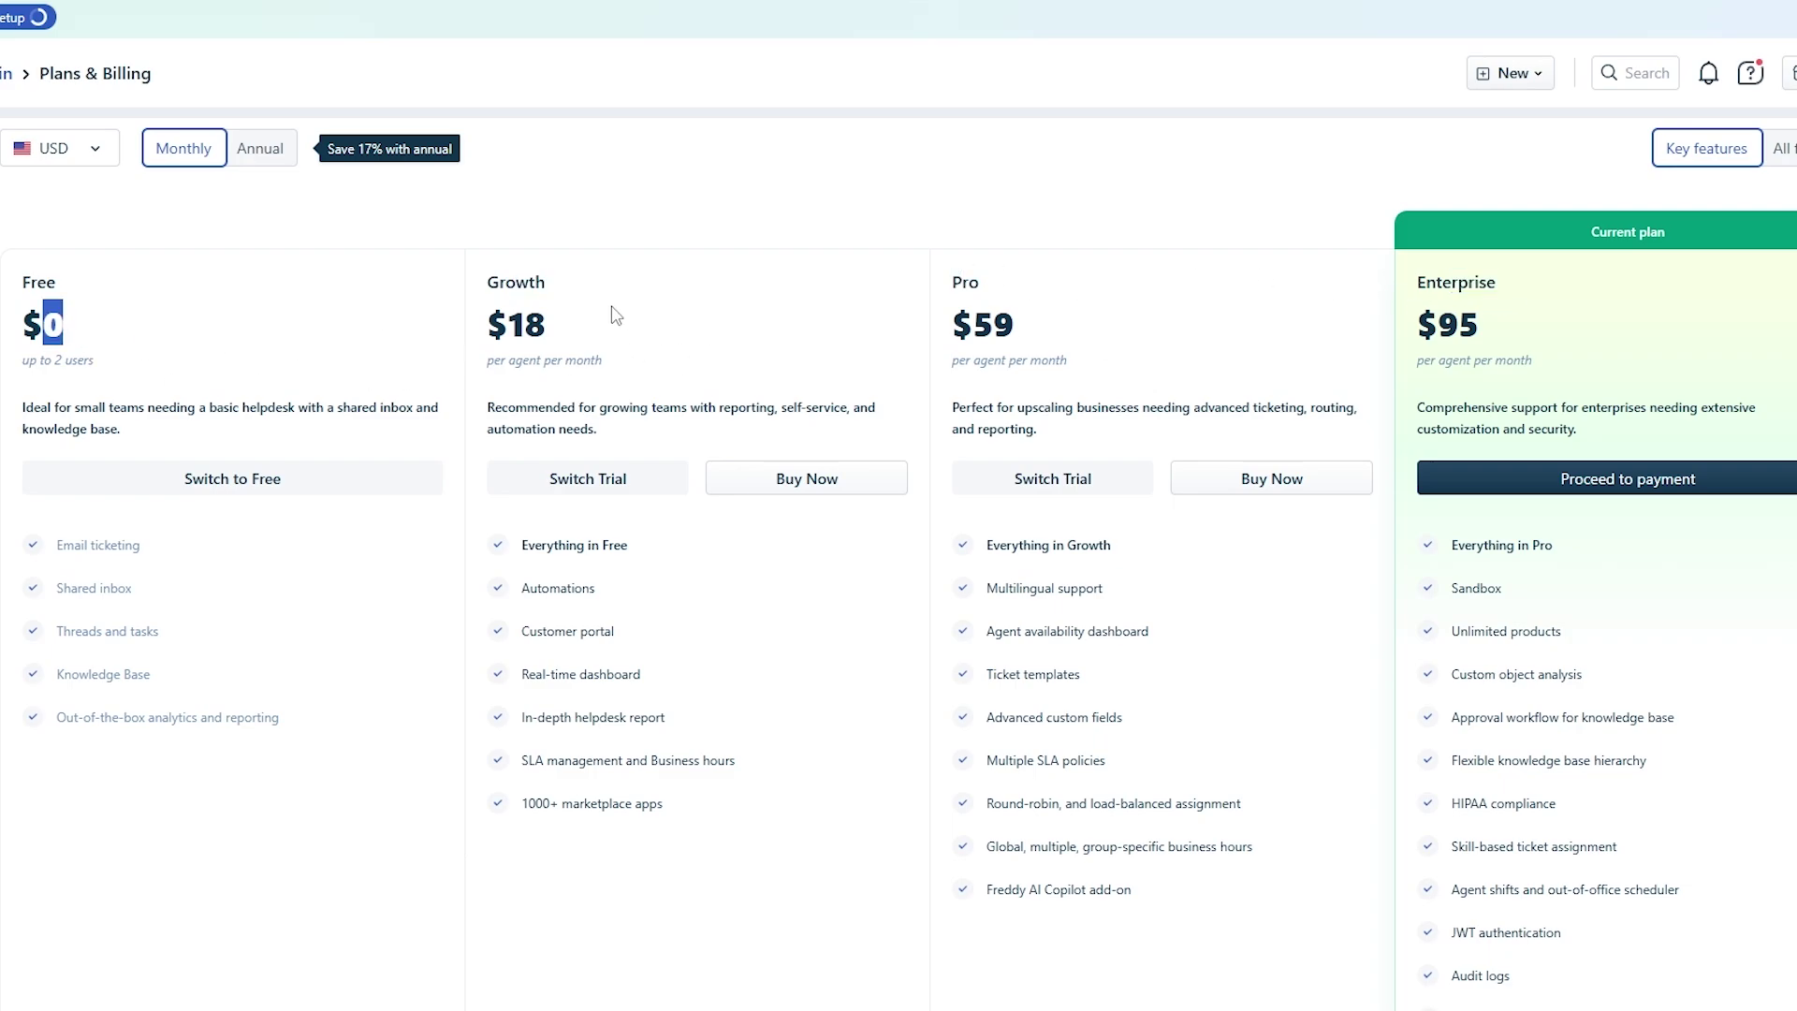
pyautogui.doubleClick(517, 324)
pyautogui.moveTo(524, 365); pyautogui.dragTo(632, 360)
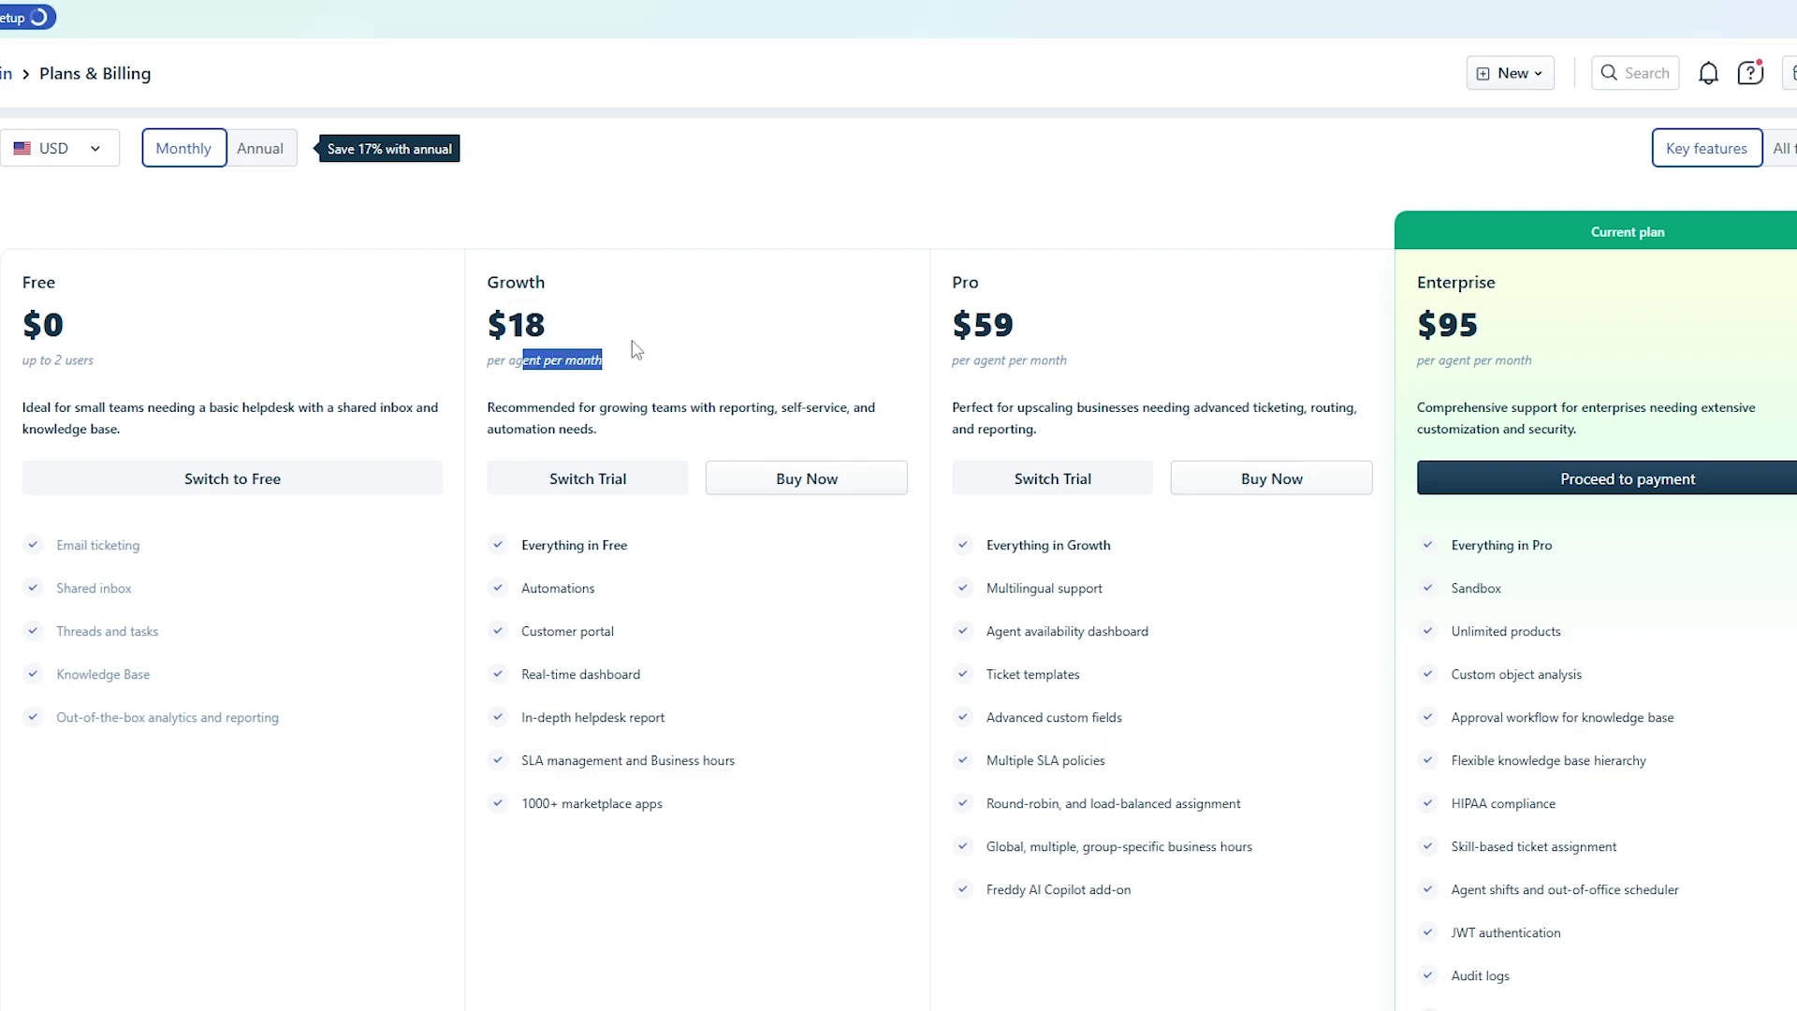
pyautogui.moveTo(952, 282); pyautogui.dragTo(967, 286)
pyautogui.doubleClick(982, 323)
pyautogui.moveTo(974, 361); pyautogui.dragTo(1058, 362)
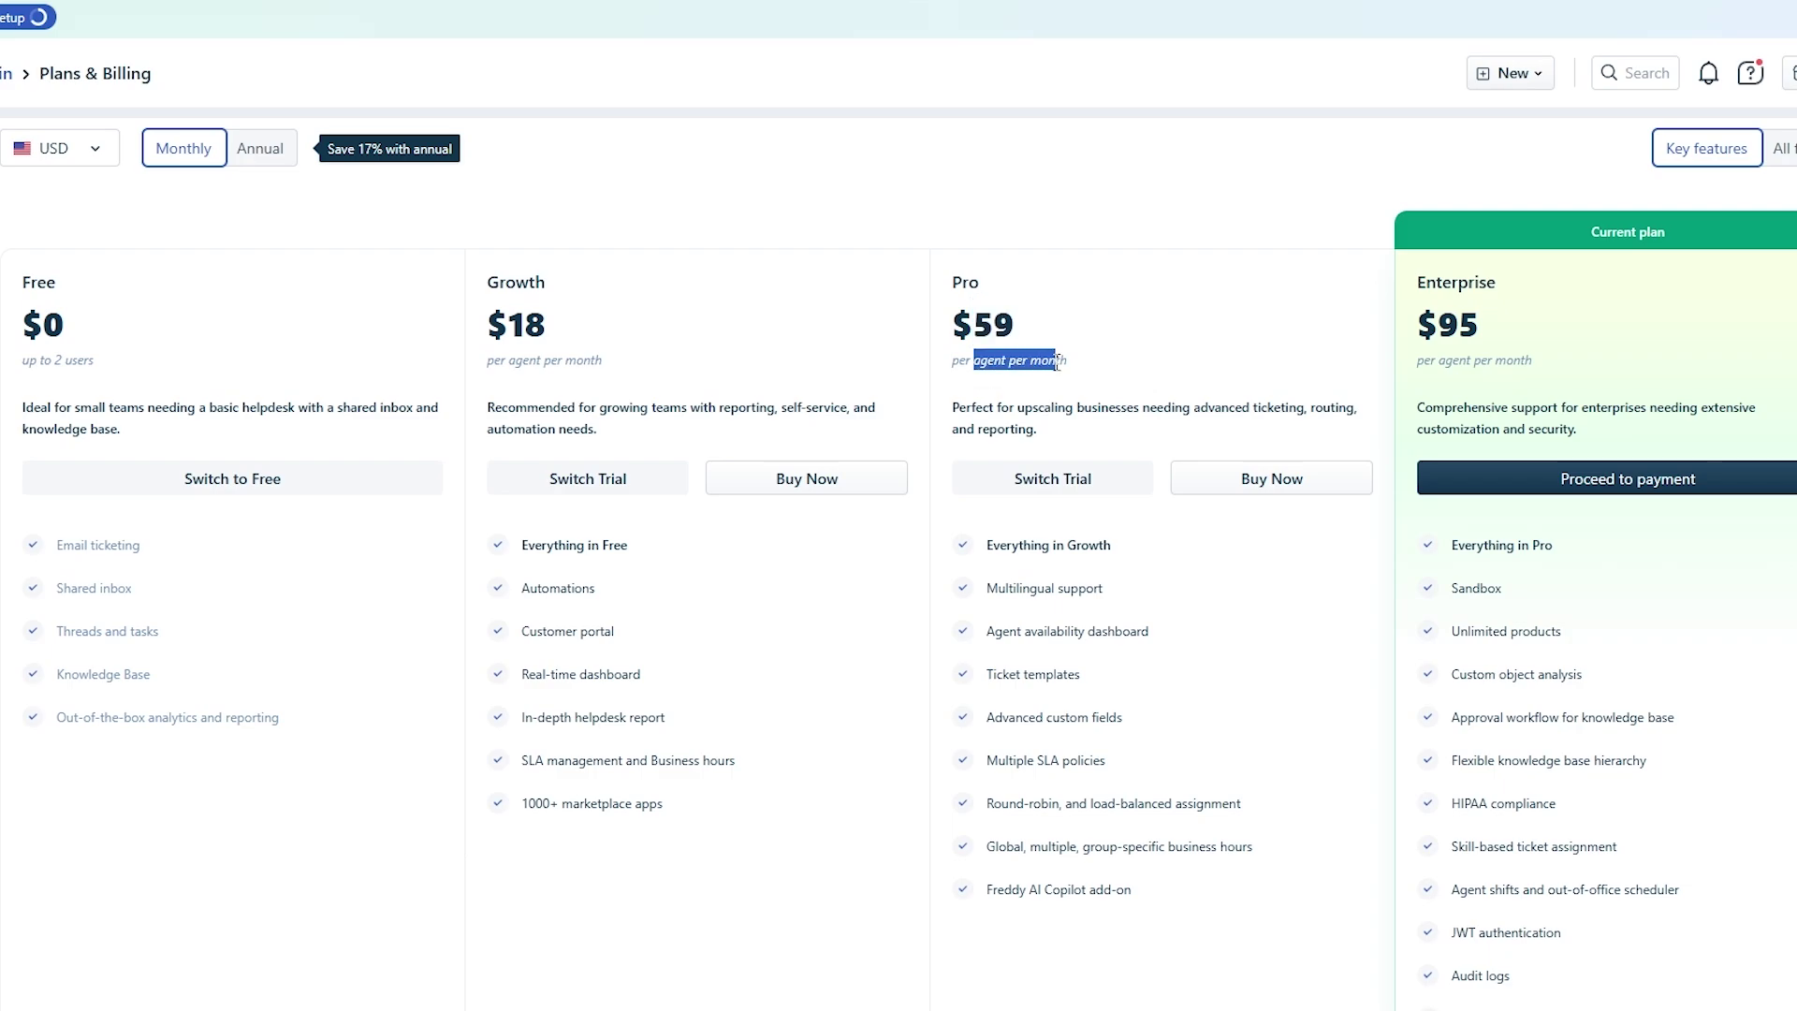
pyautogui.moveTo(1442, 283); pyautogui.dragTo(1450, 324)
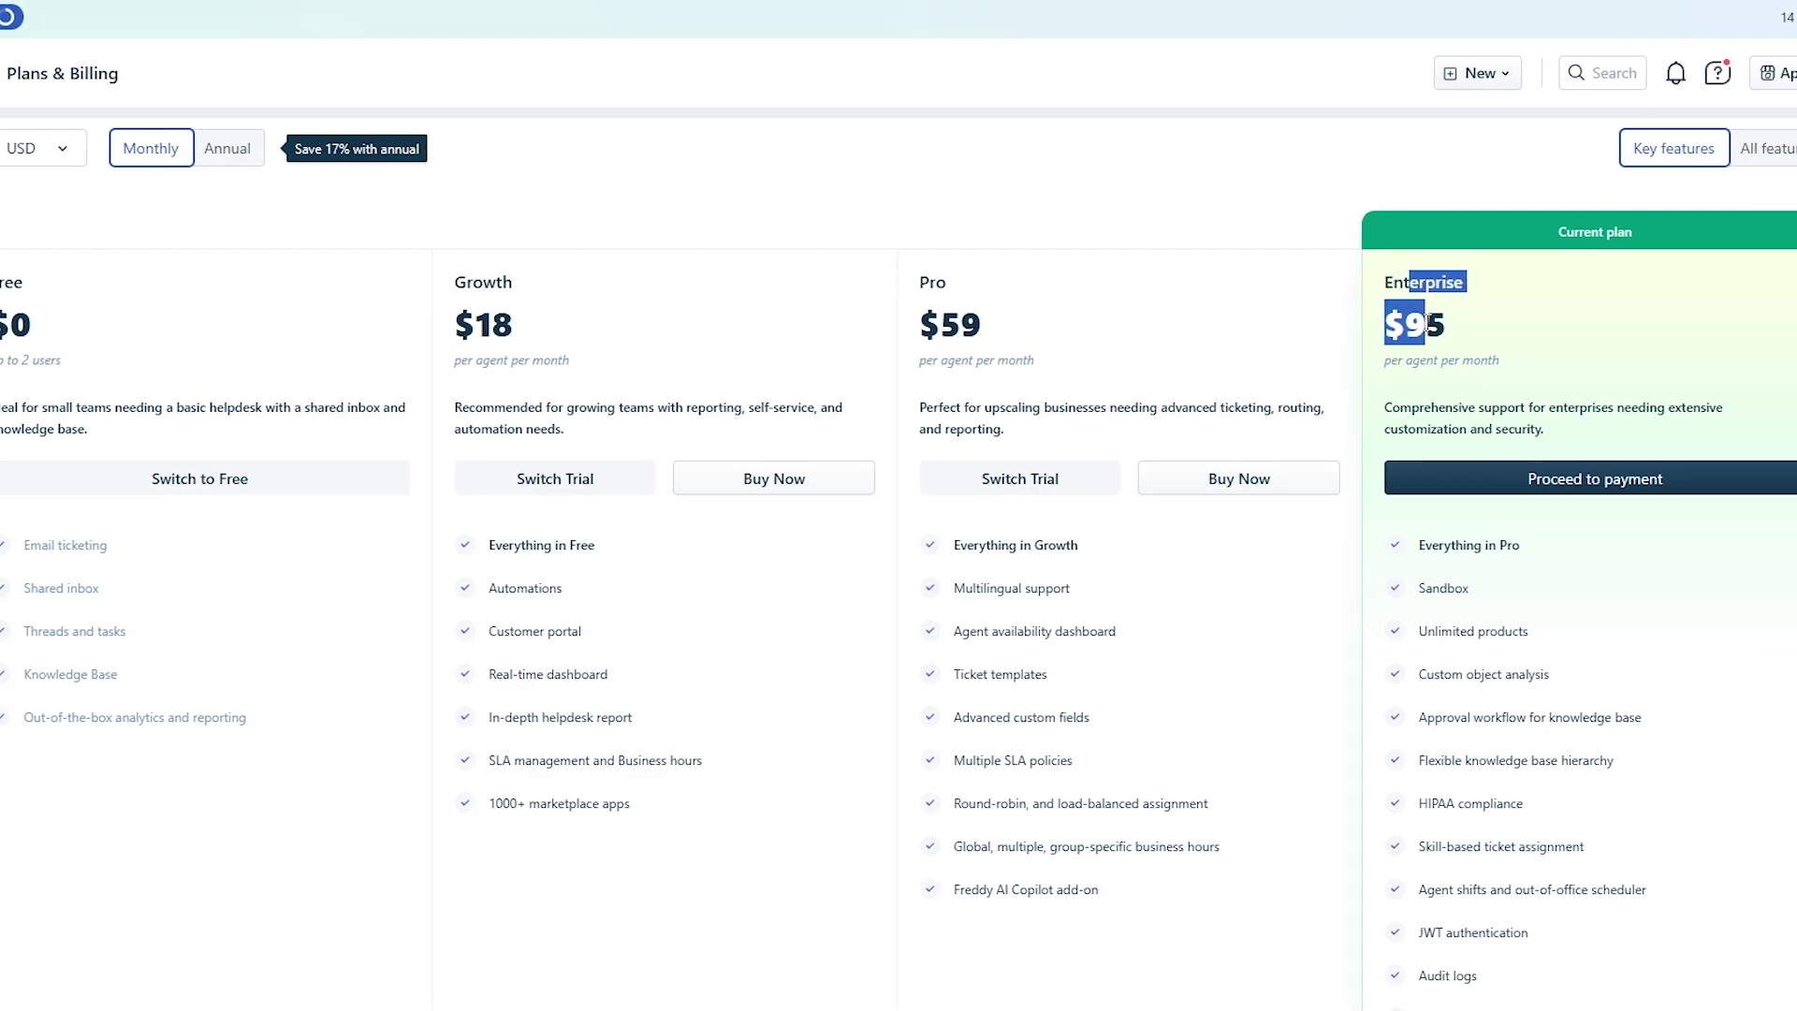
pyautogui.click(1394, 357)
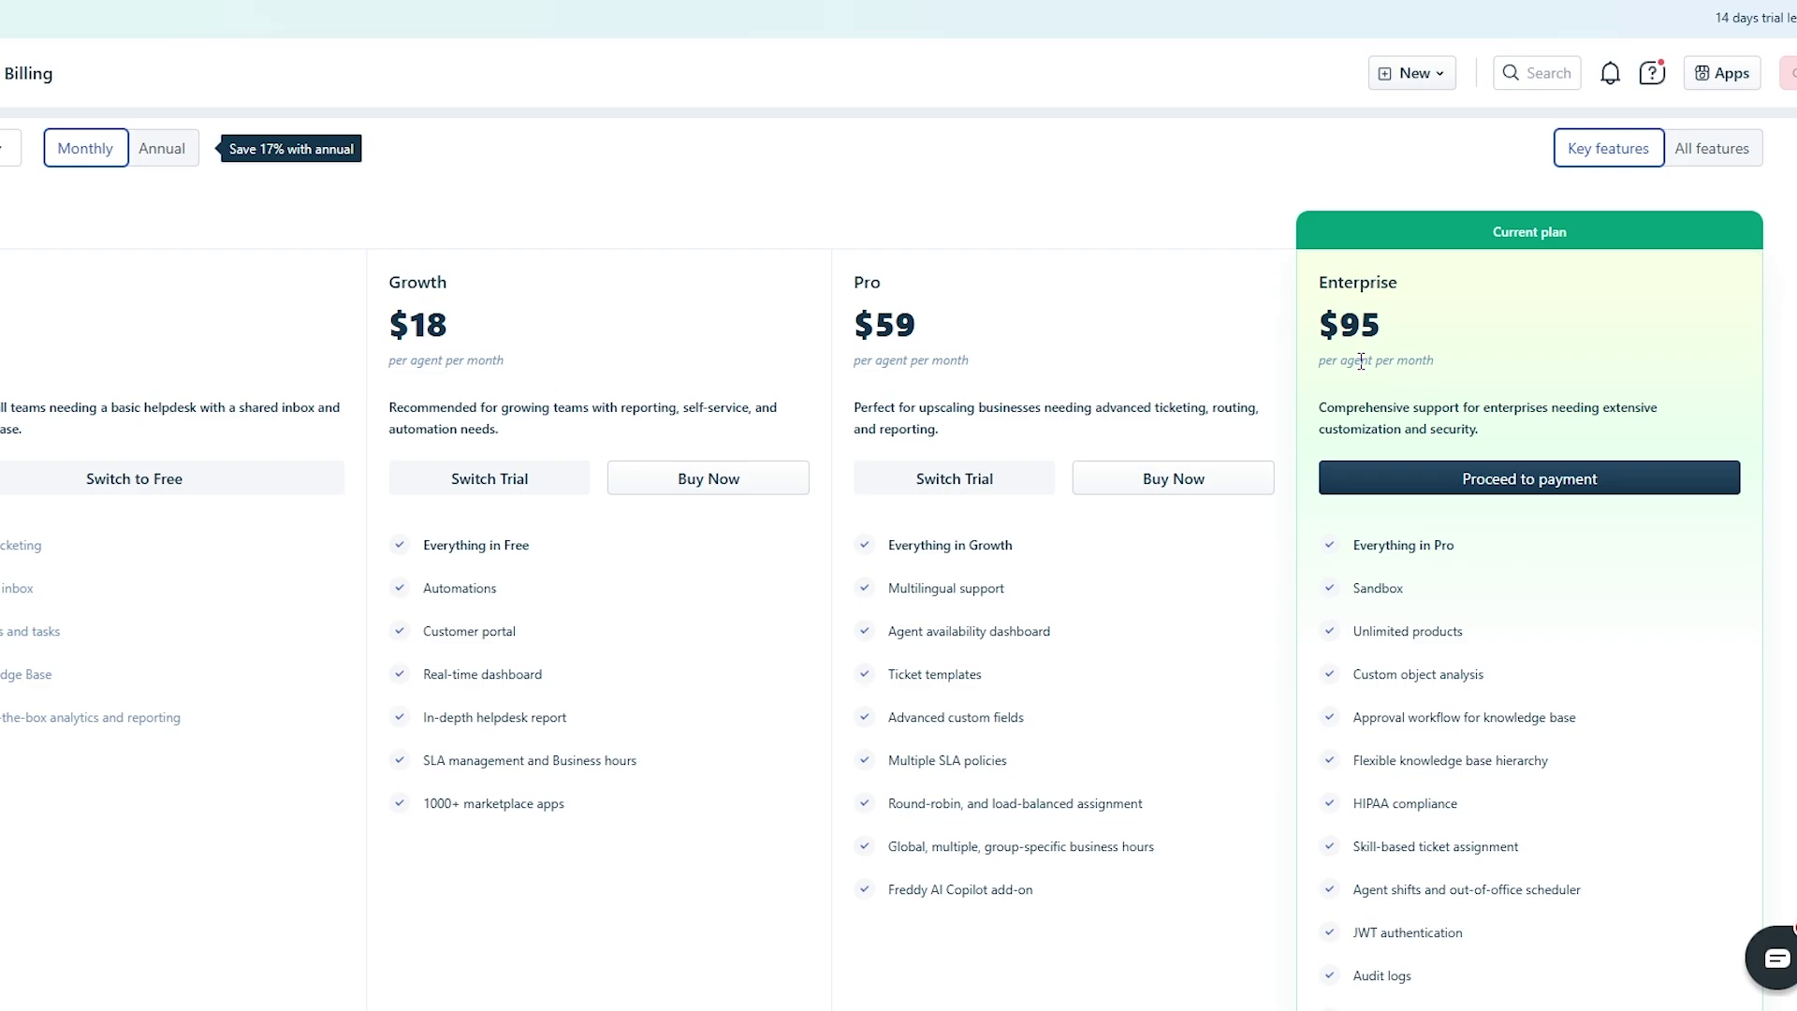
pyautogui.moveTo(1361, 361); pyautogui.dragTo(1382, 365)
pyautogui.scroll(-1, 543, 497)
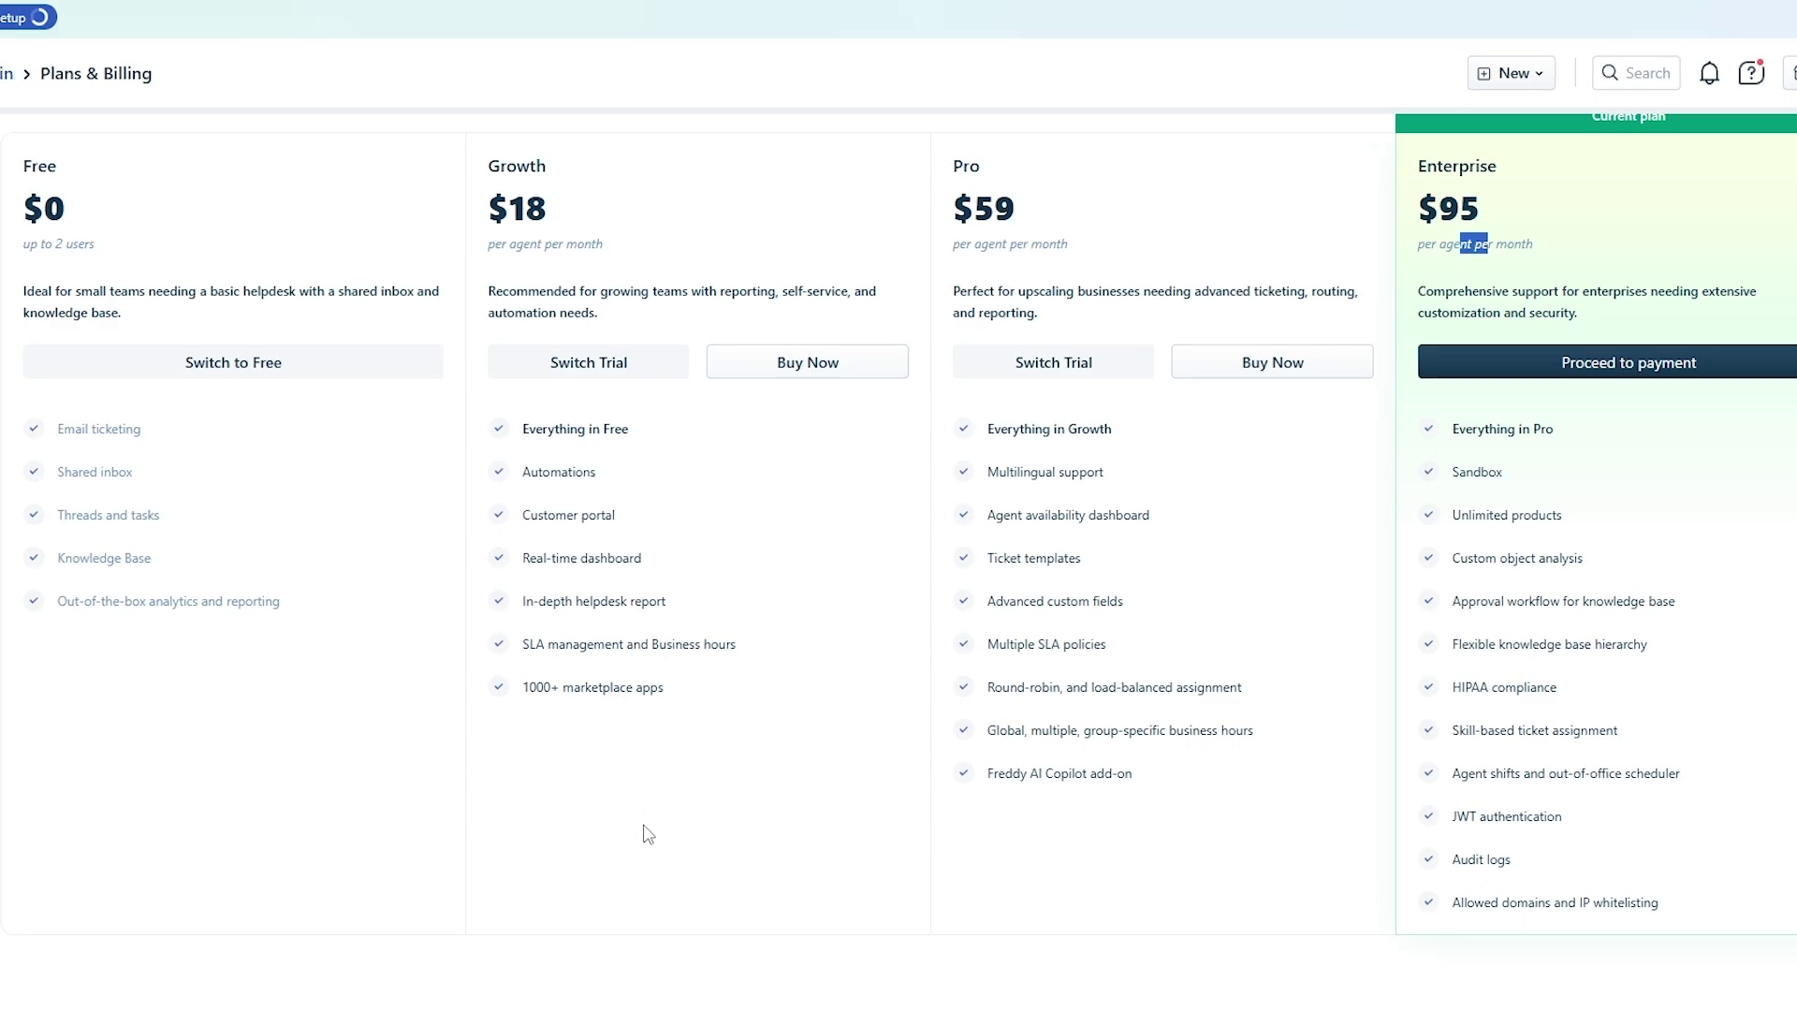
pyautogui.scroll(1, 646, 832)
pyautogui.scroll(-1, 642, 830)
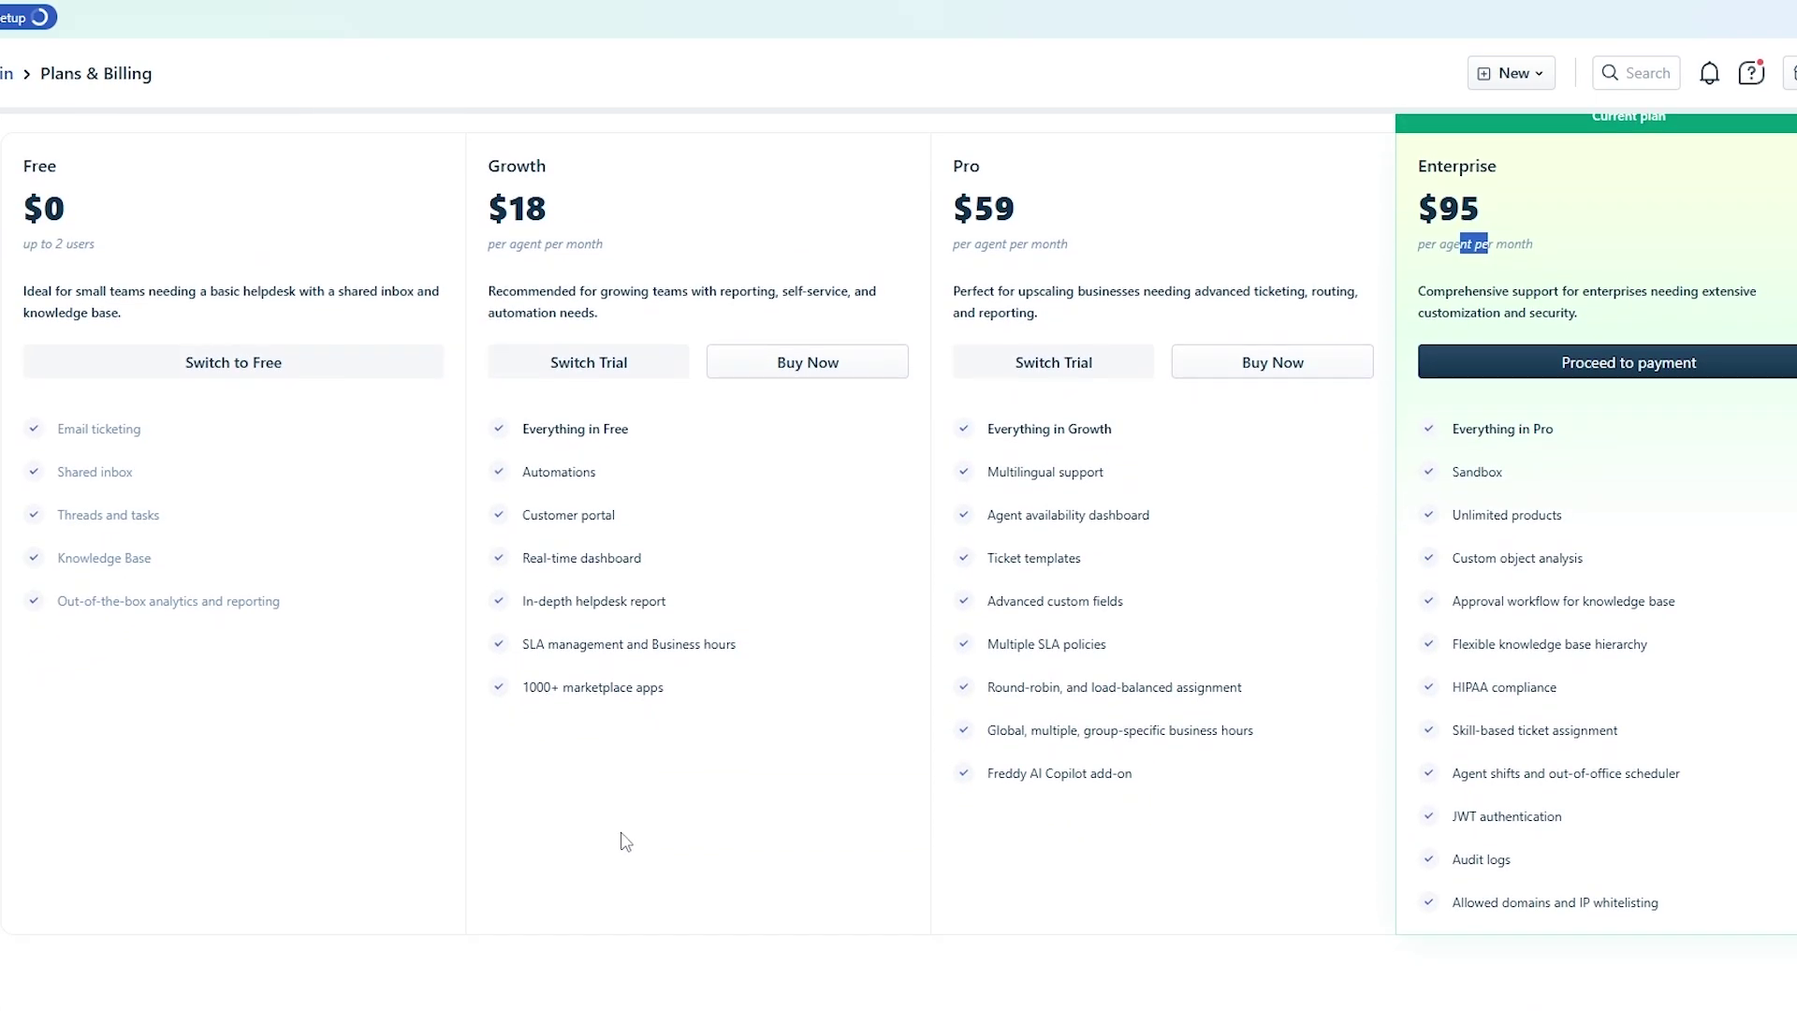